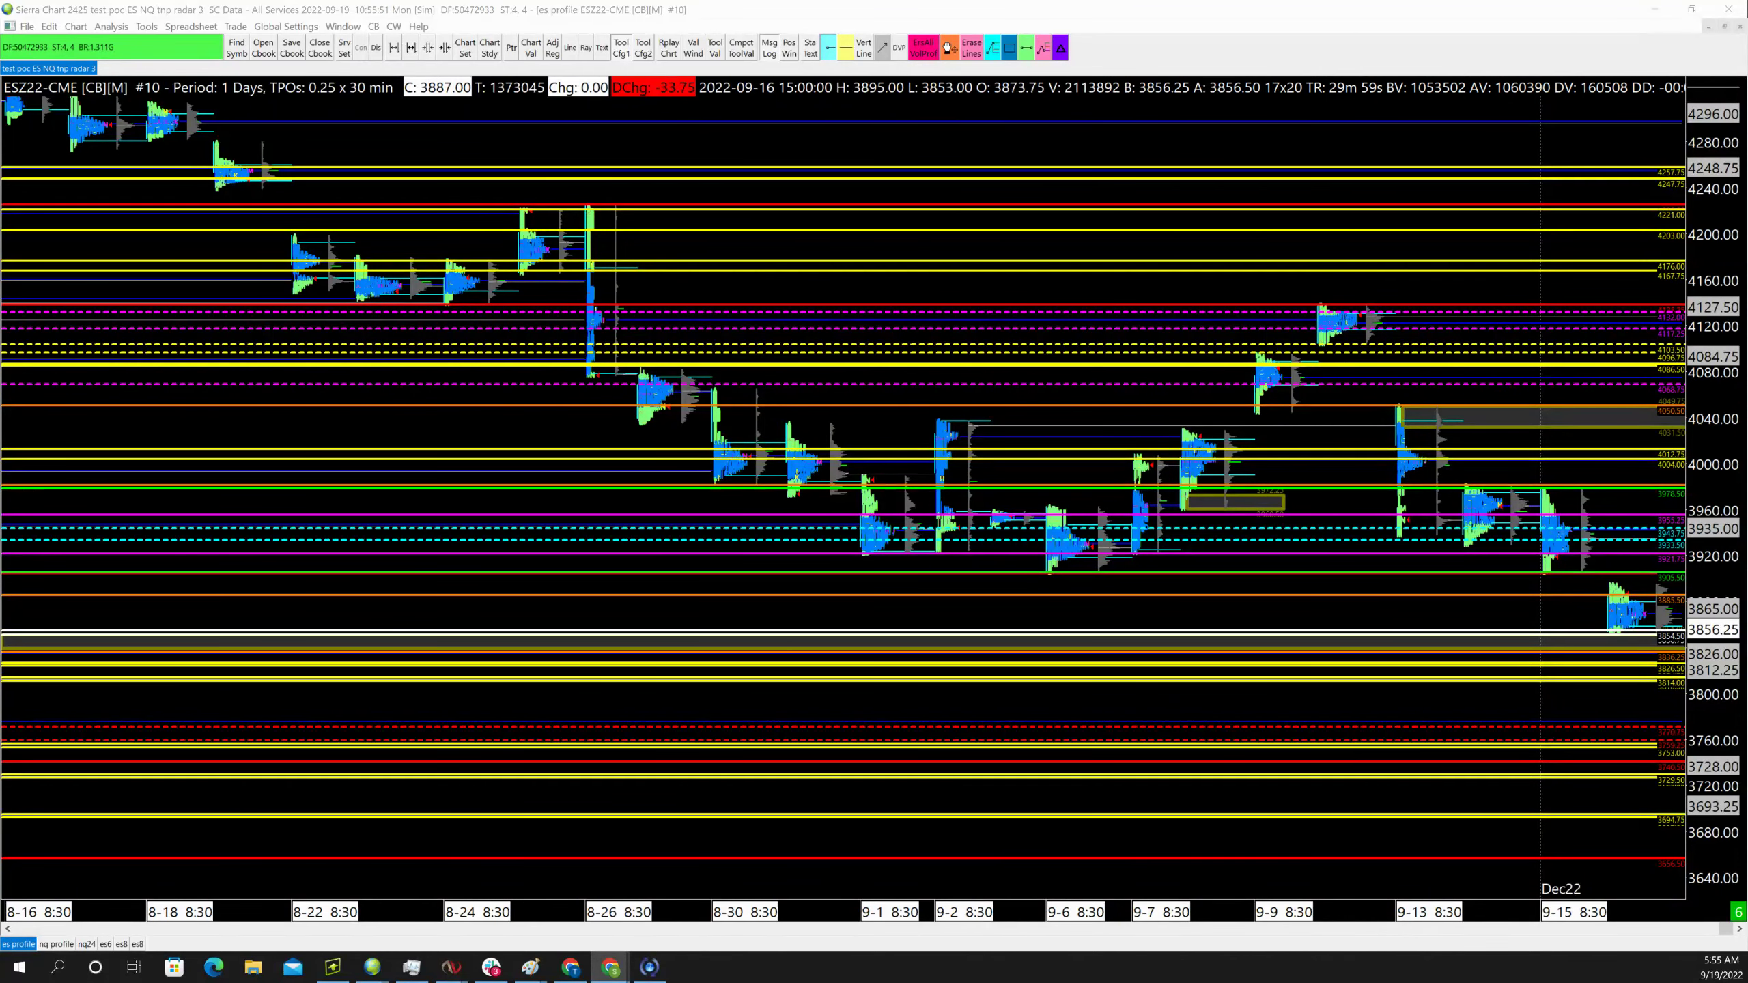
Zoom the ESZ22 chart to the 9-13 through 9-16 sessions and stretch the price scale taller
{"action": "left_click", "coordinate": [1279, 67]}
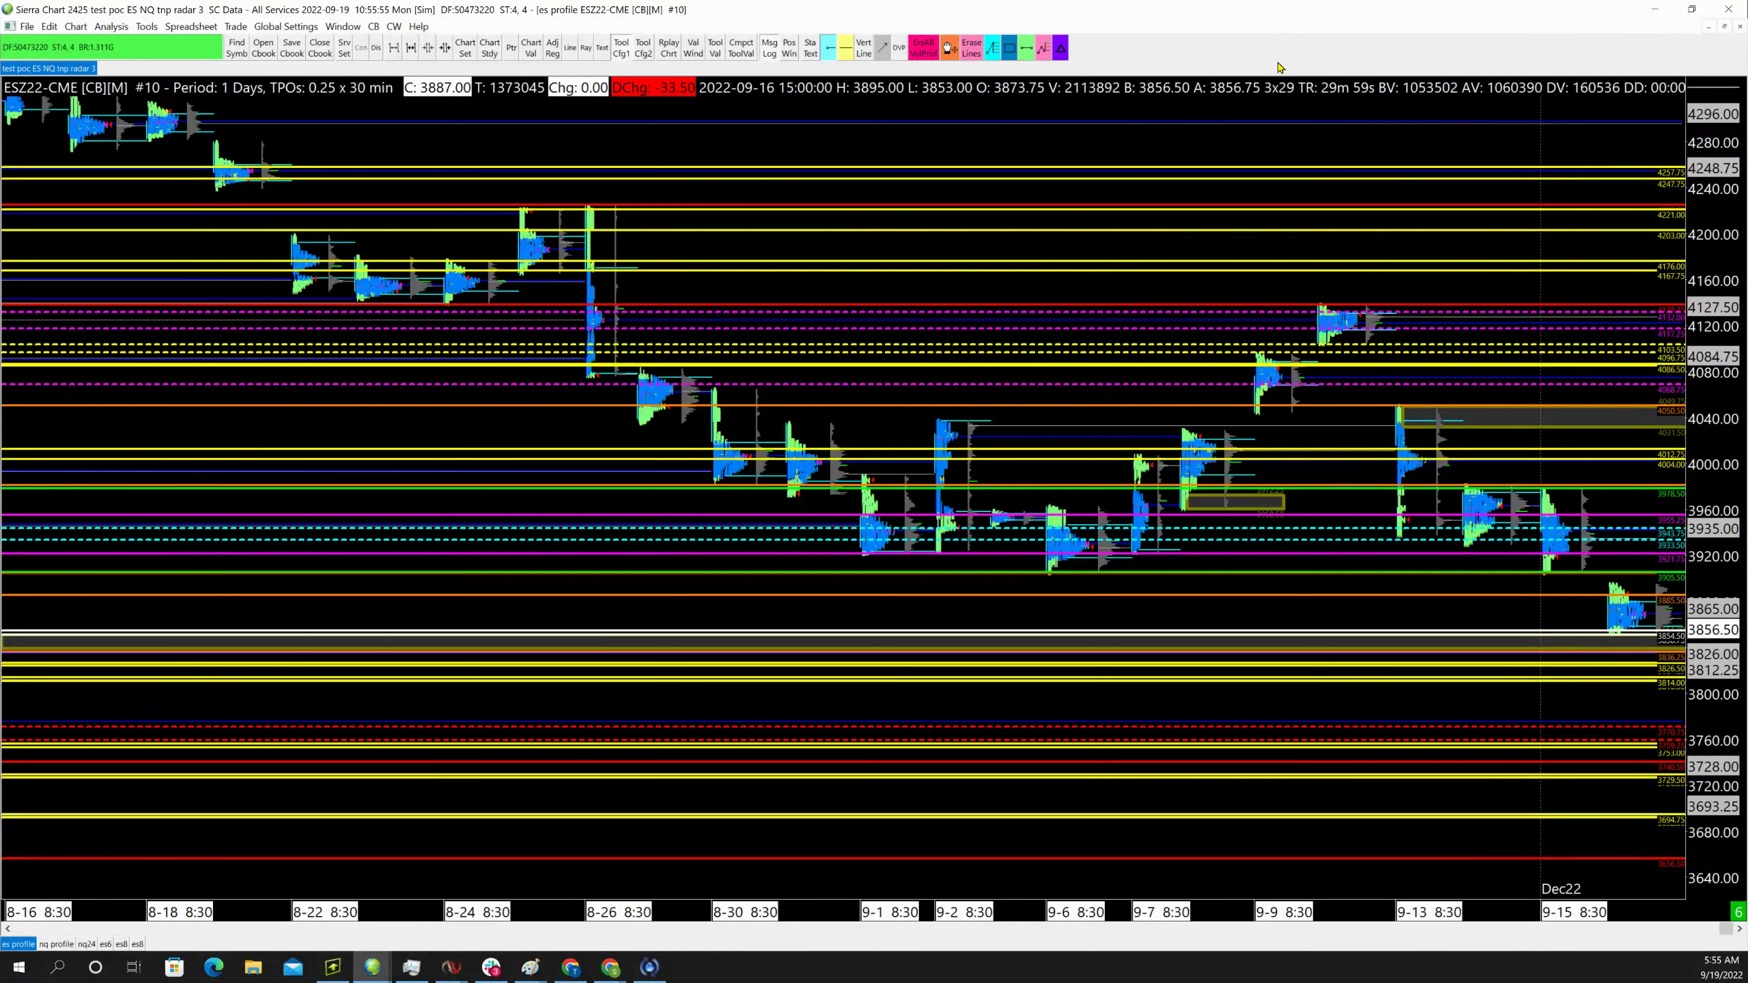
{"action": "key", "text": "Up"}
{"action": "key", "text": "Up"}
{"action": "key", "text": "Up"}
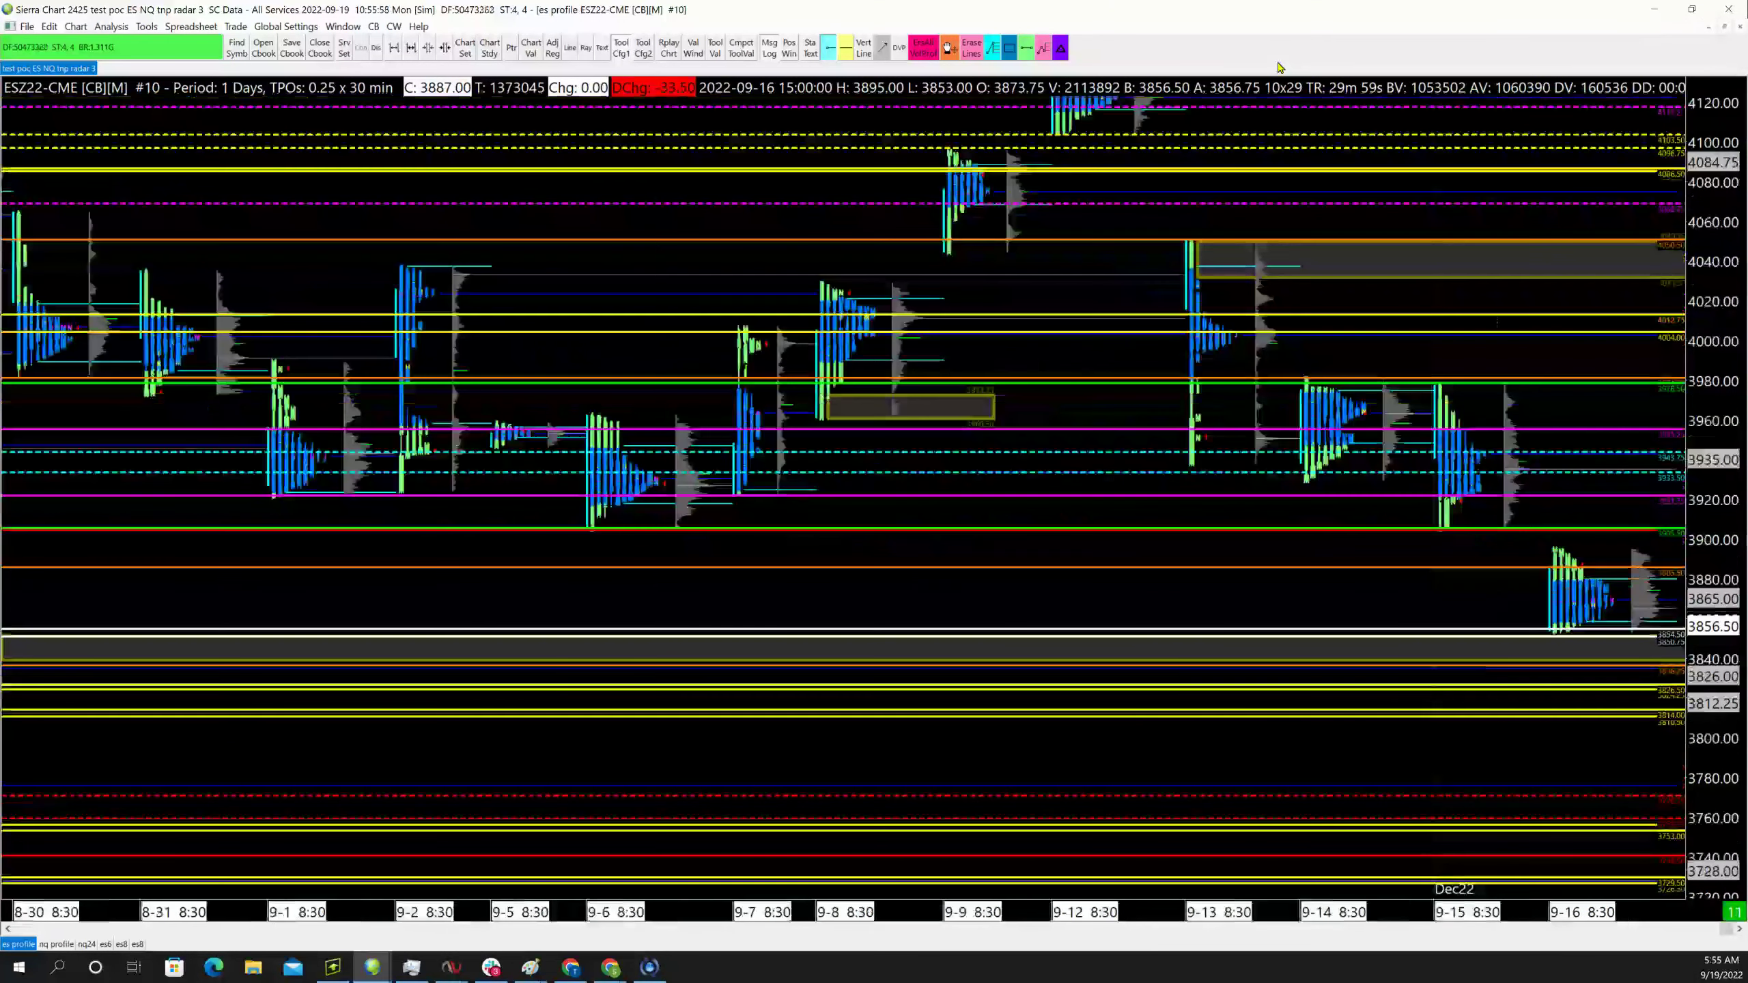
{"action": "key", "text": "Up"}
{"action": "key", "text": "Up"}
{"action": "key", "text": "Up"}
{"action": "key", "text": "Up"}
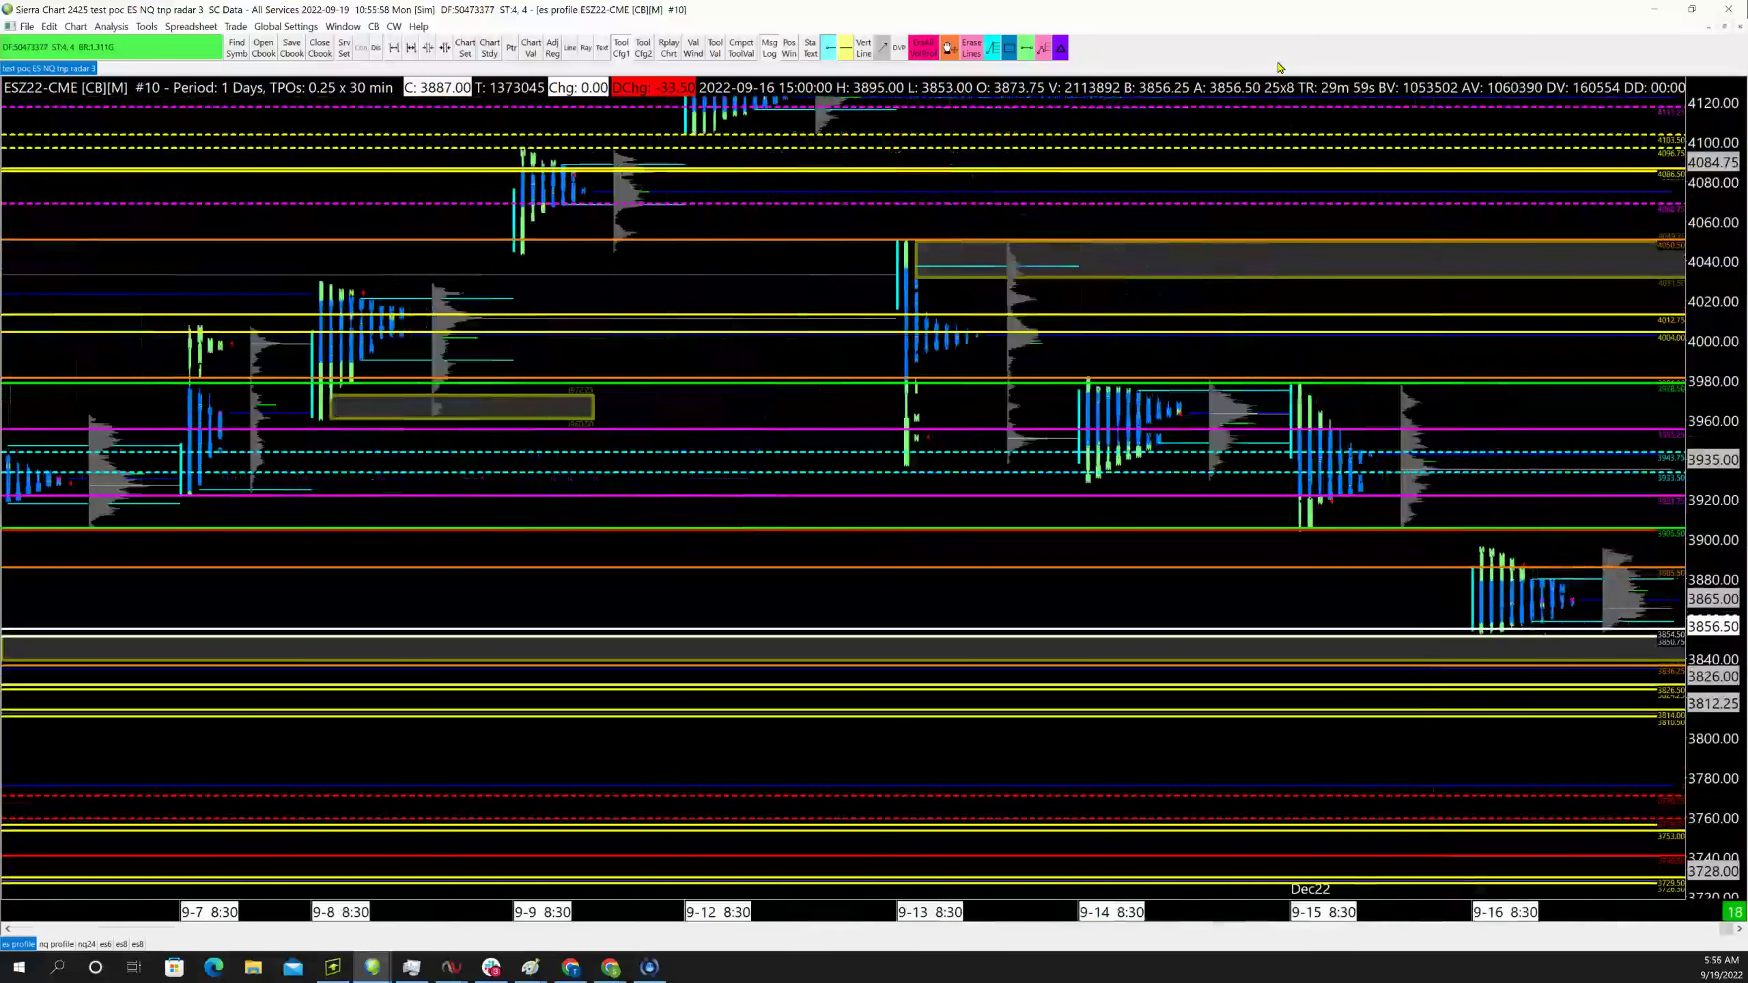
{"action": "key", "text": "Up"}
{"action": "key", "text": "Up"}
{"action": "key", "text": "Up"}
{"action": "key", "text": "Up"}
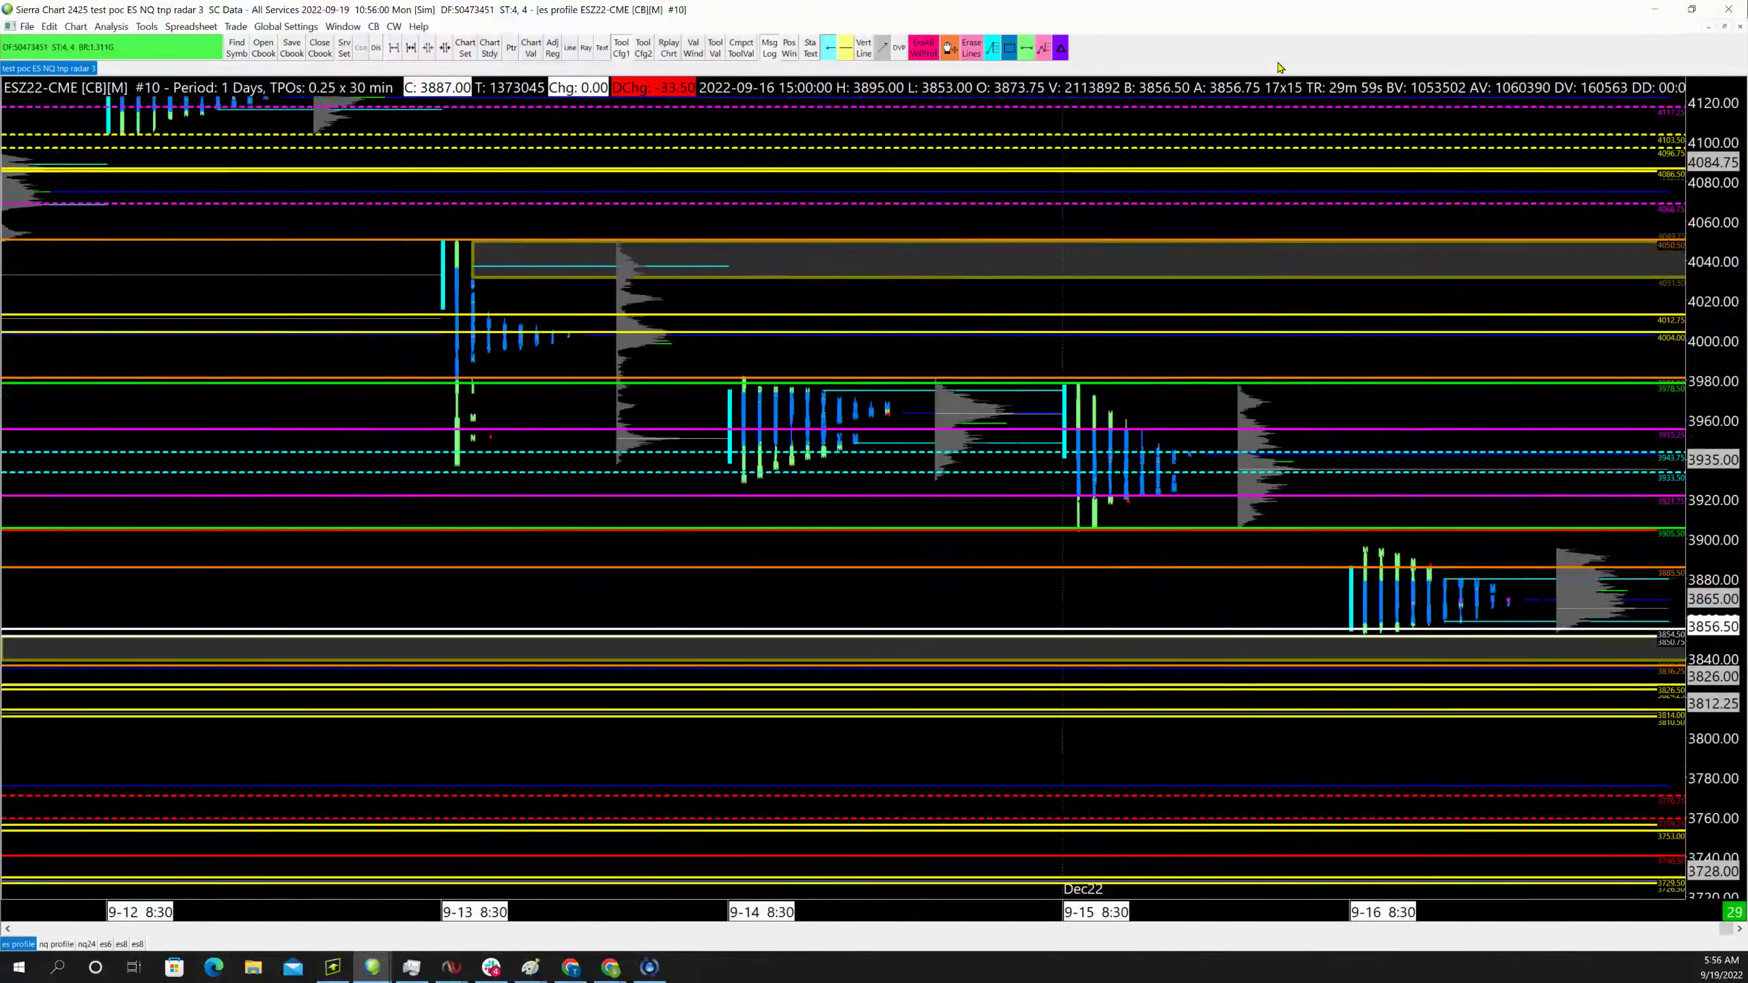
{"action": "key", "text": "Up"}
{"action": "key", "text": "Up"}
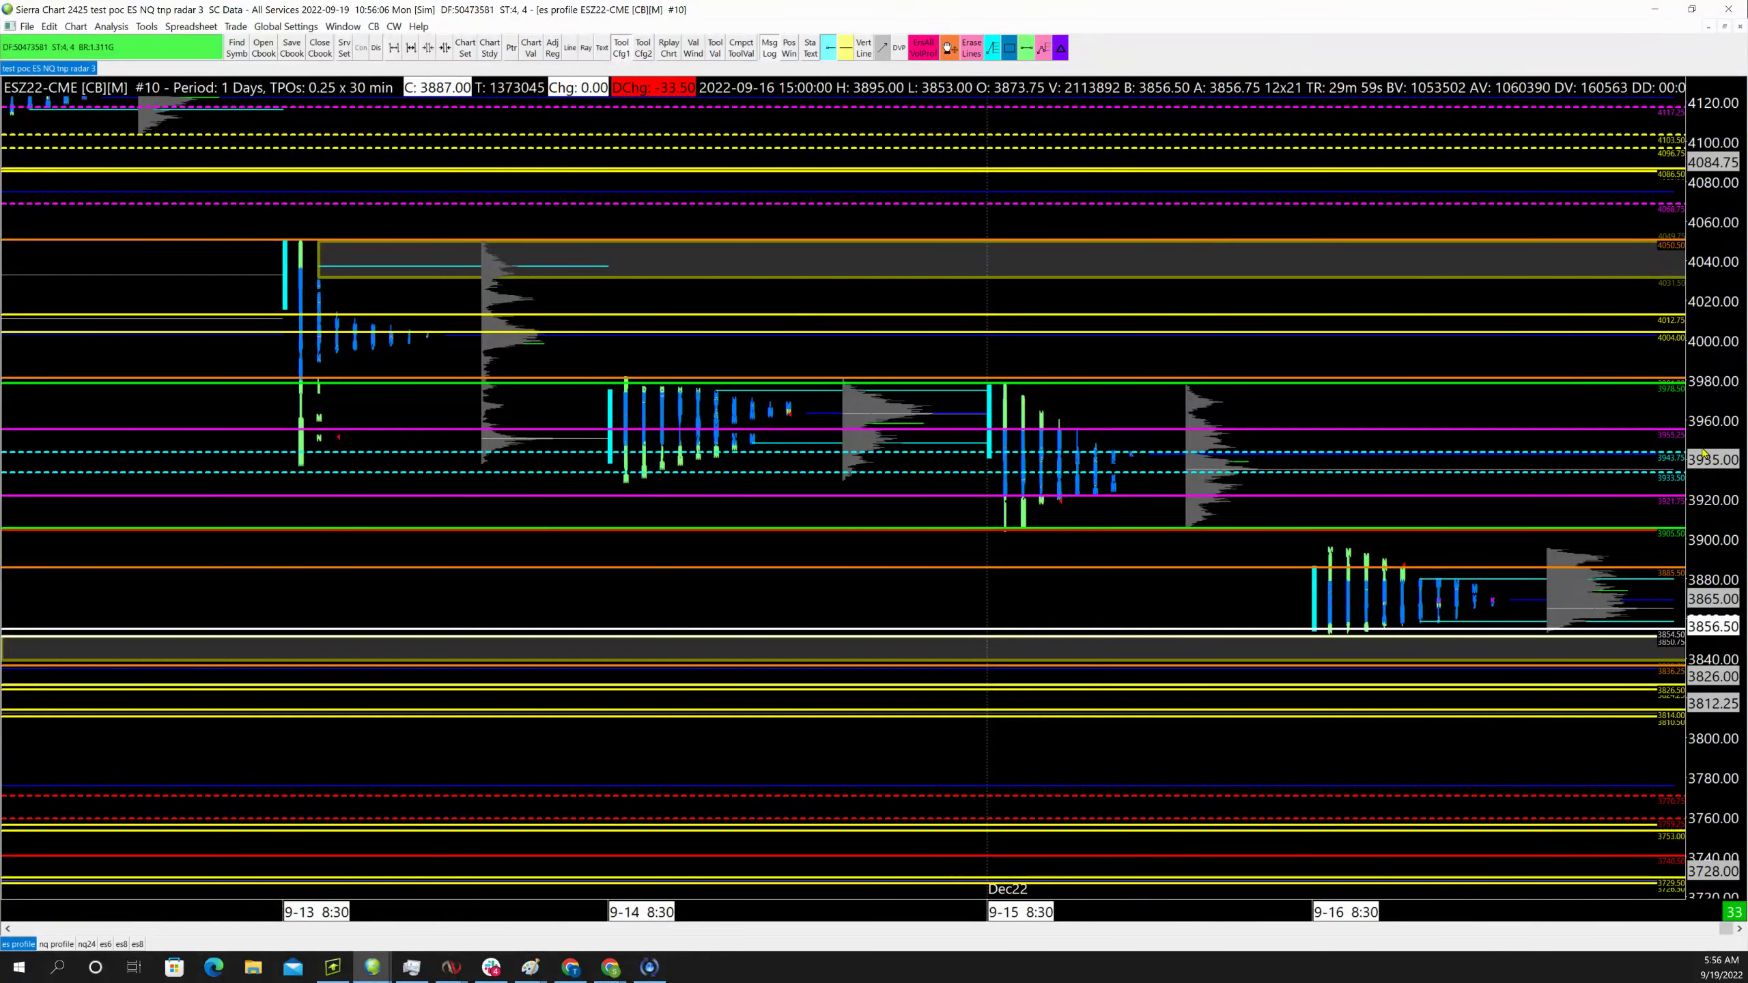
{"action": "left_click_drag", "start_coordinate": [1704, 452], "coordinate": [1713, 469]}
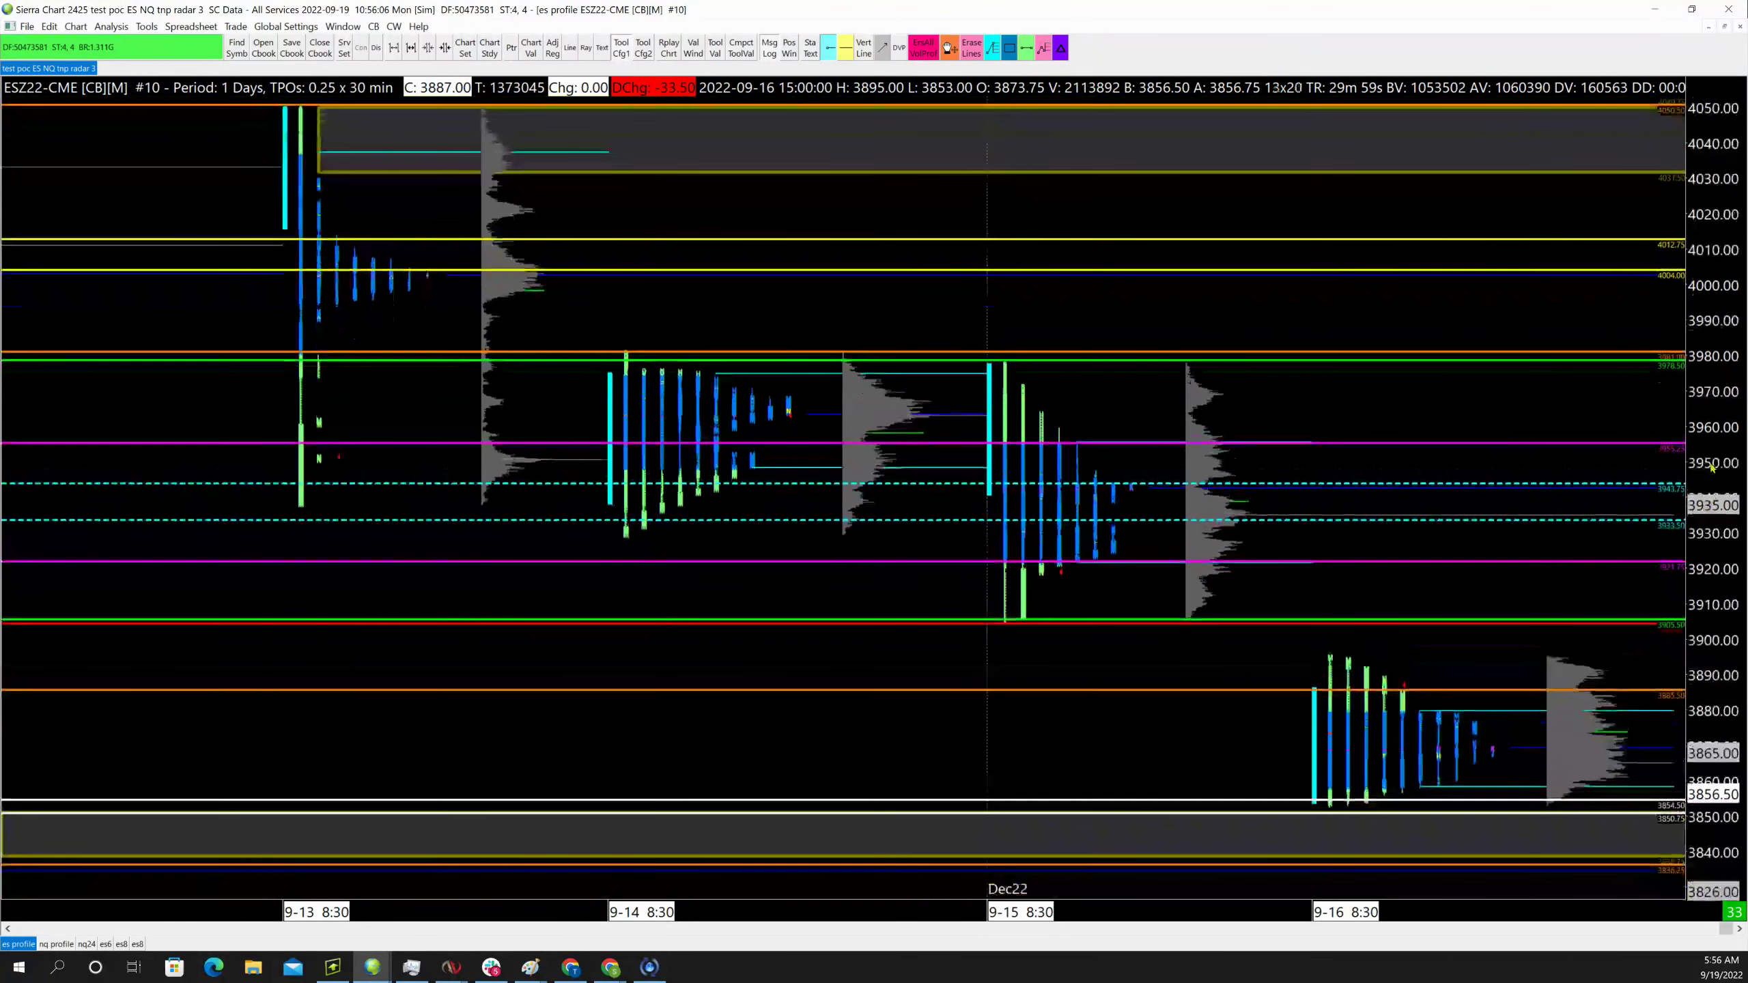
{"action": "scroll", "coordinate": [1713, 468], "scroll_direction": "down", "scroll_amount": 5}
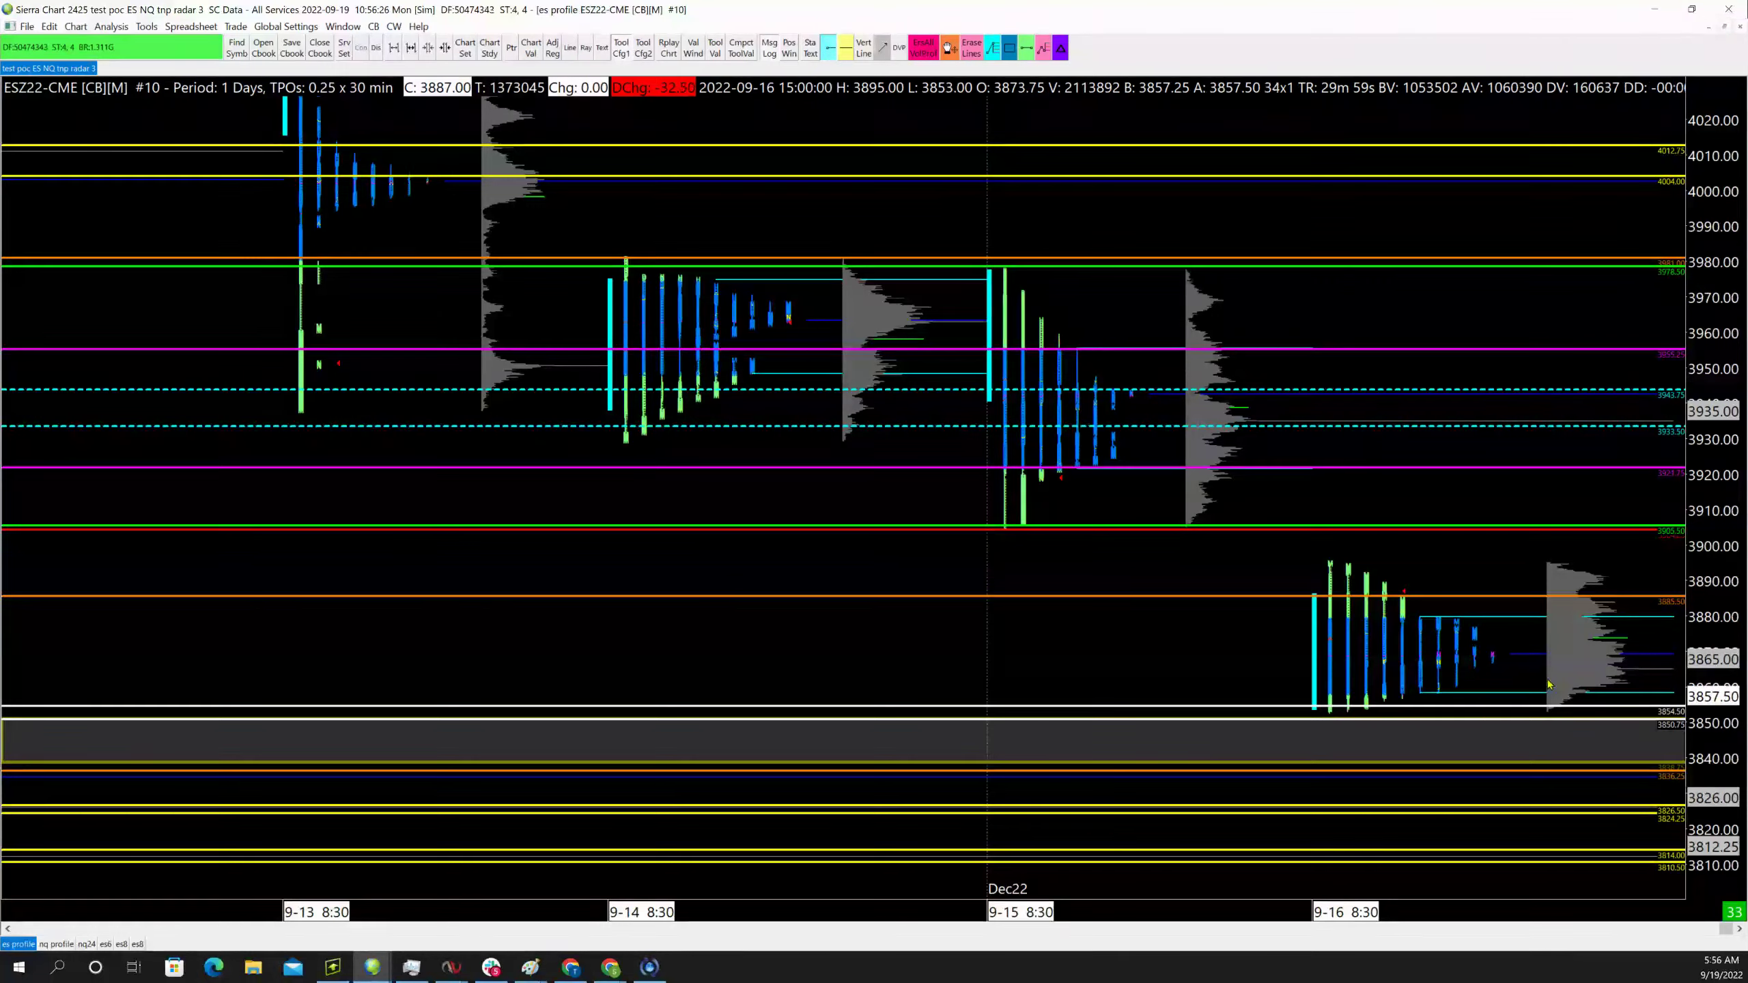
Expand the price scale to about 3852–3928, then place and select the green level line at 3905.75
{"action": "left_click_drag", "start_coordinate": [1706, 643], "coordinate": [1704, 399]}
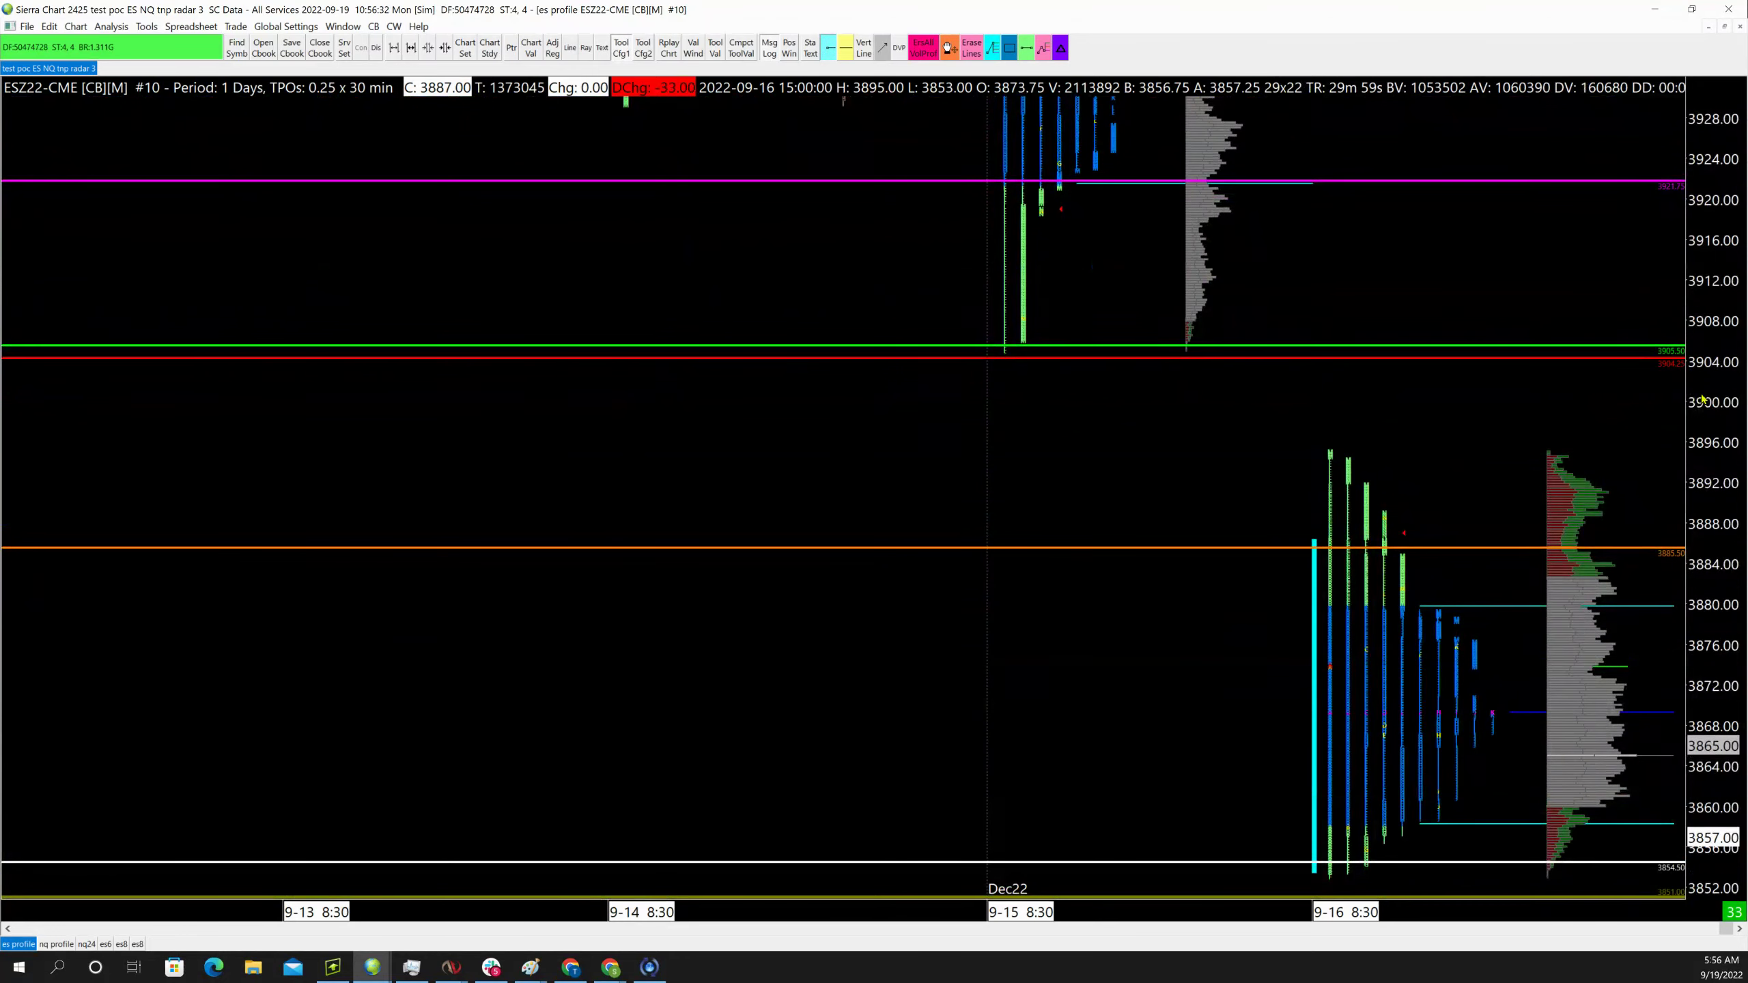
{"action": "left_click", "coordinate": [1234, 346]}
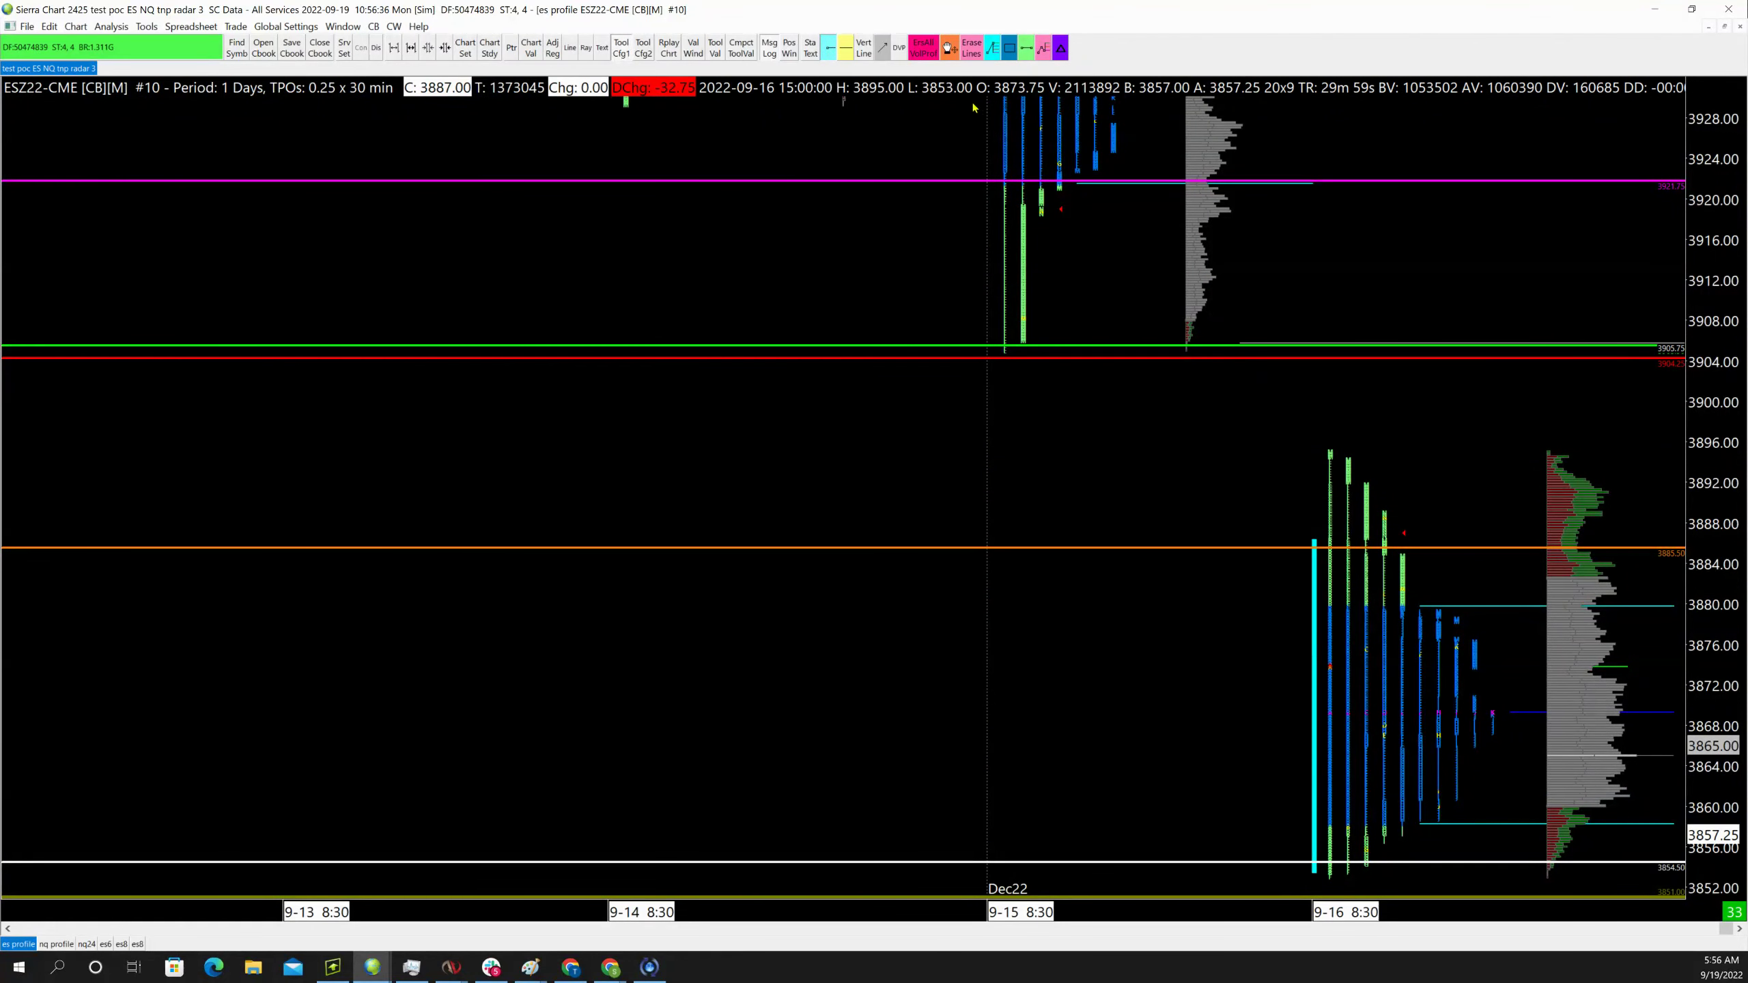
{"action": "left_click", "coordinate": [948, 48]}
{"action": "left_click", "coordinate": [1243, 345]}
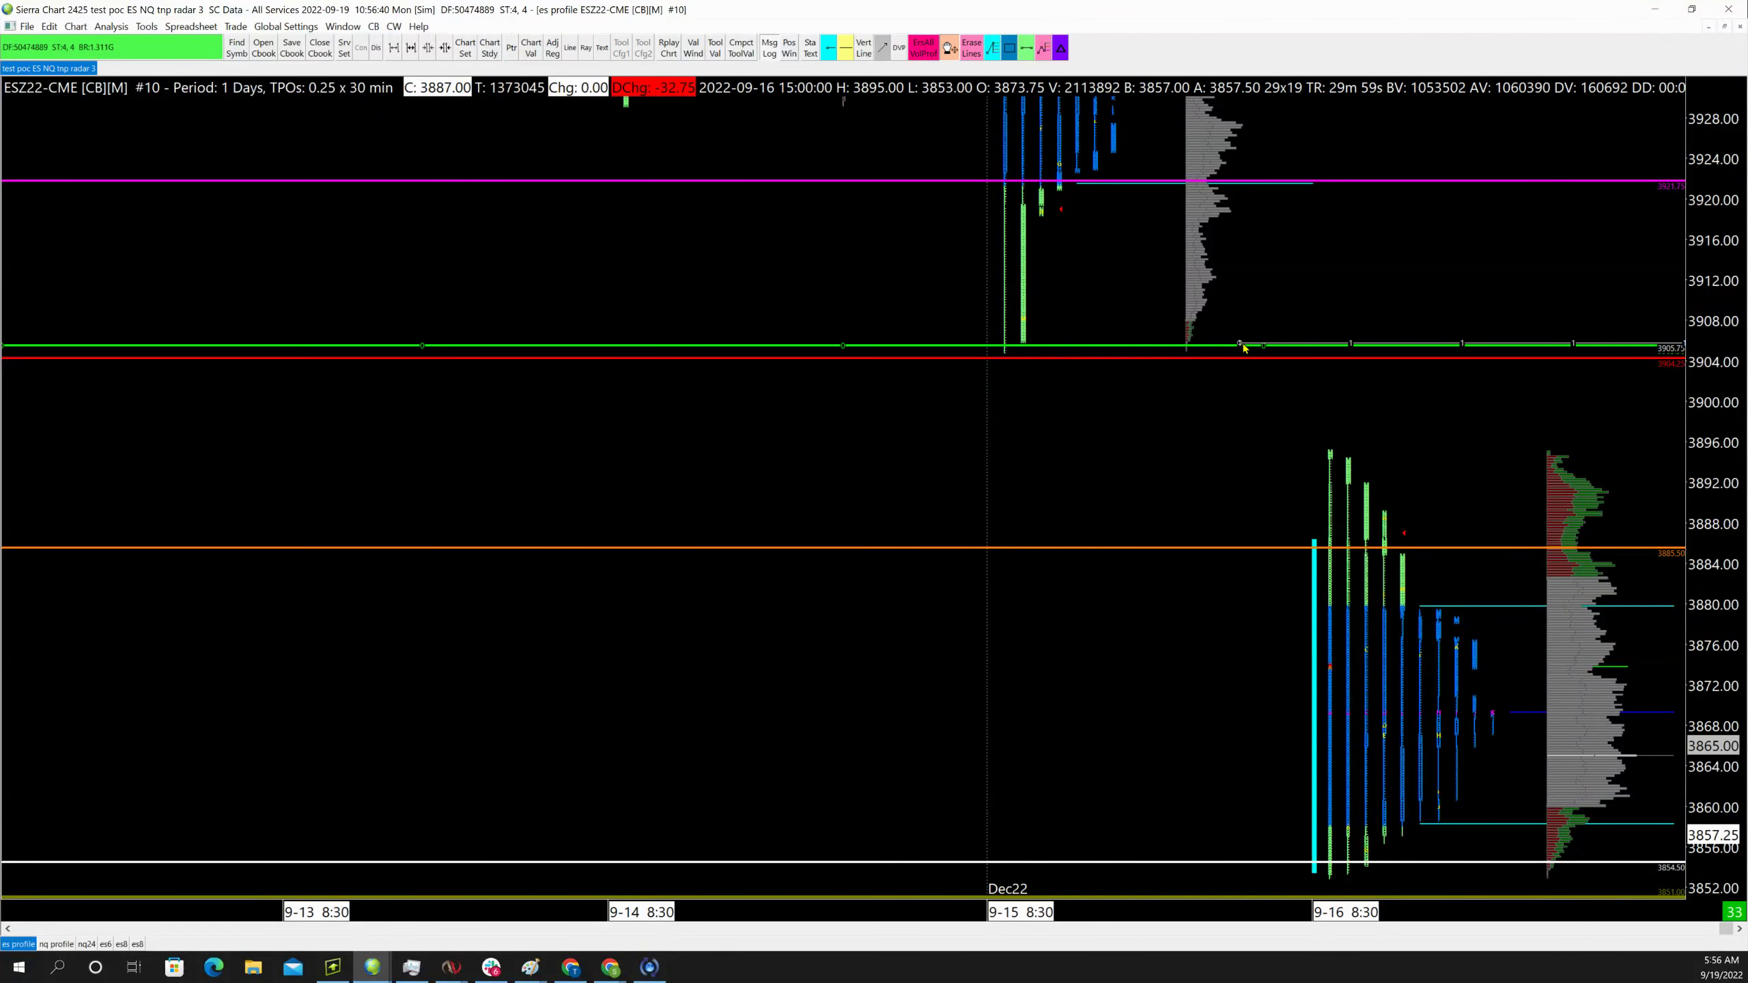
Erase the duplicate green level line and move the remaining one down to 3905.00
{"action": "right_click", "coordinate": [1242, 348]}
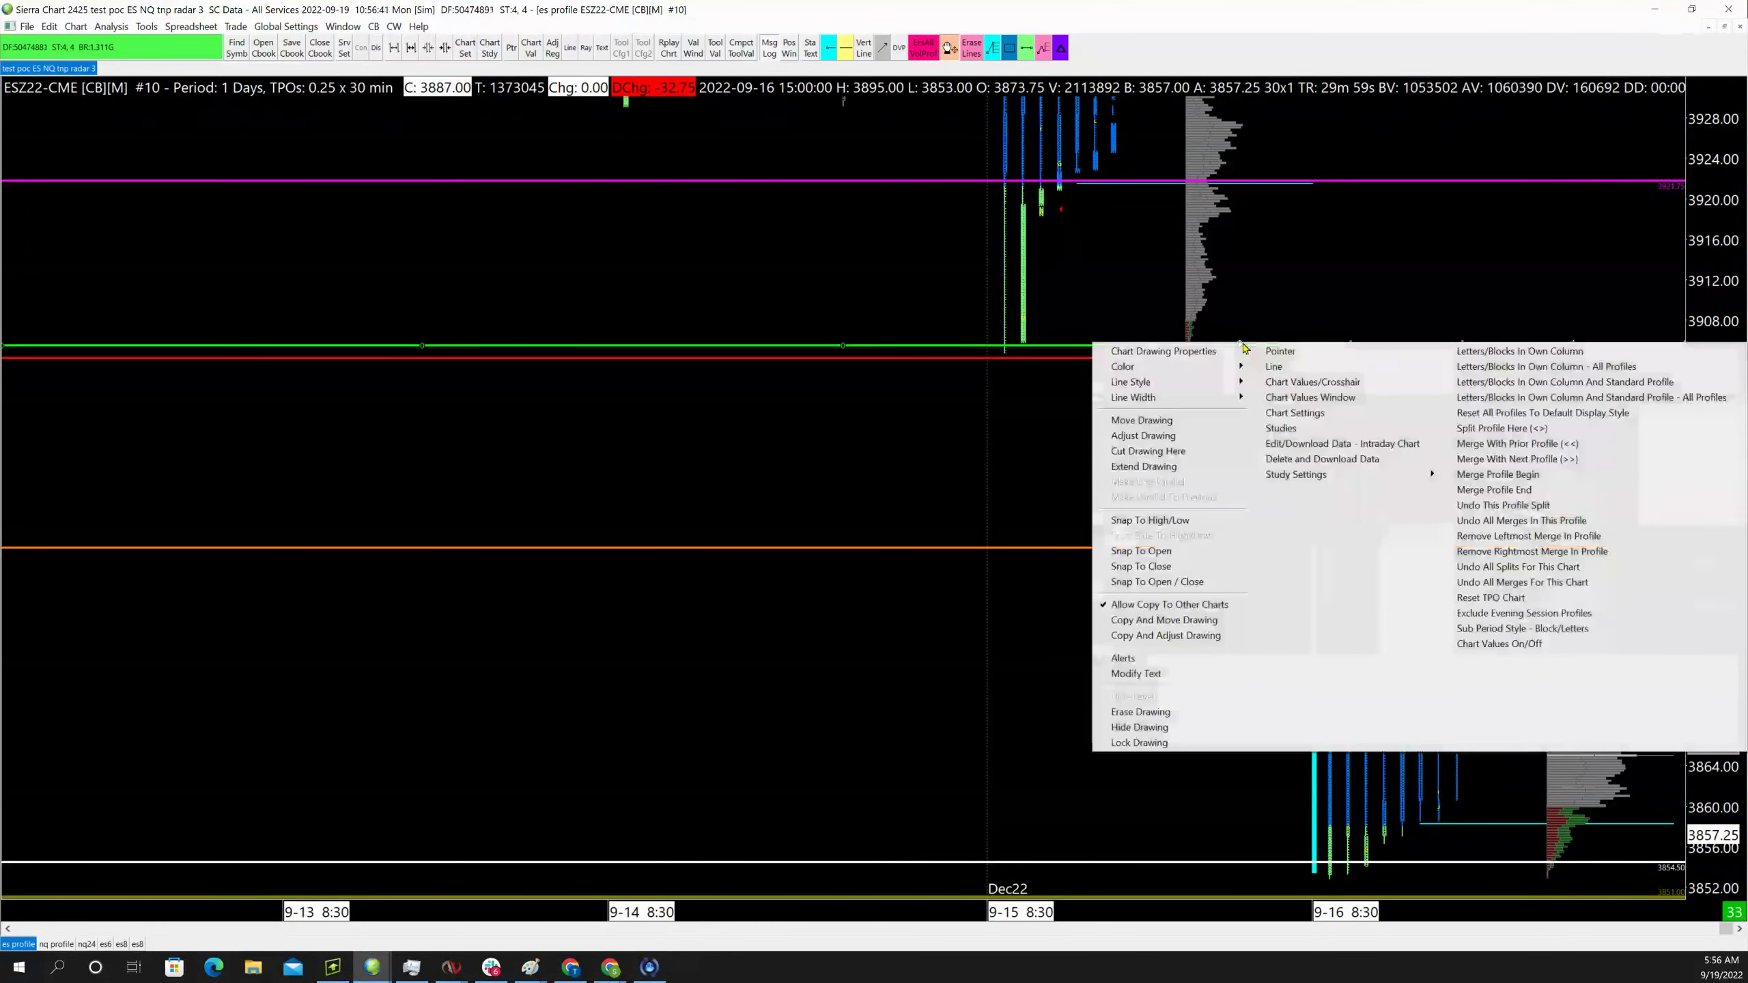
{"action": "left_click", "coordinate": [1162, 712]}
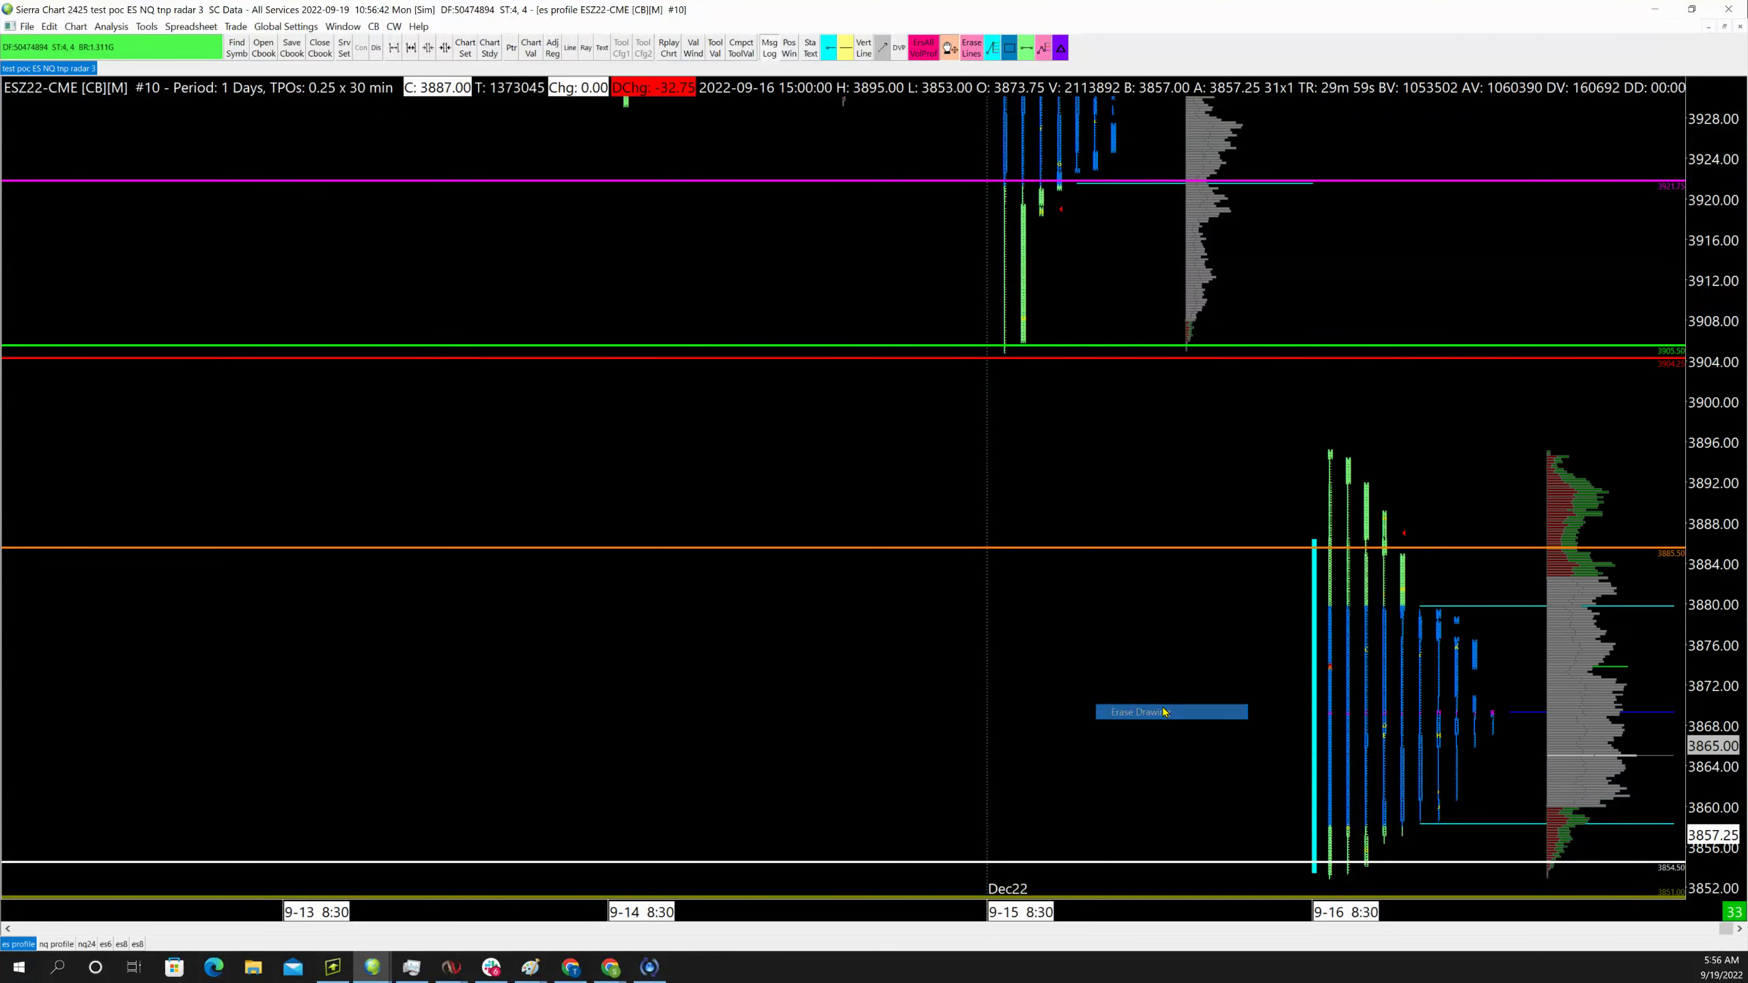
{"action": "left_click", "coordinate": [1230, 347]}
{"action": "left_click_drag", "start_coordinate": [1229, 349], "coordinate": [1221, 357]}
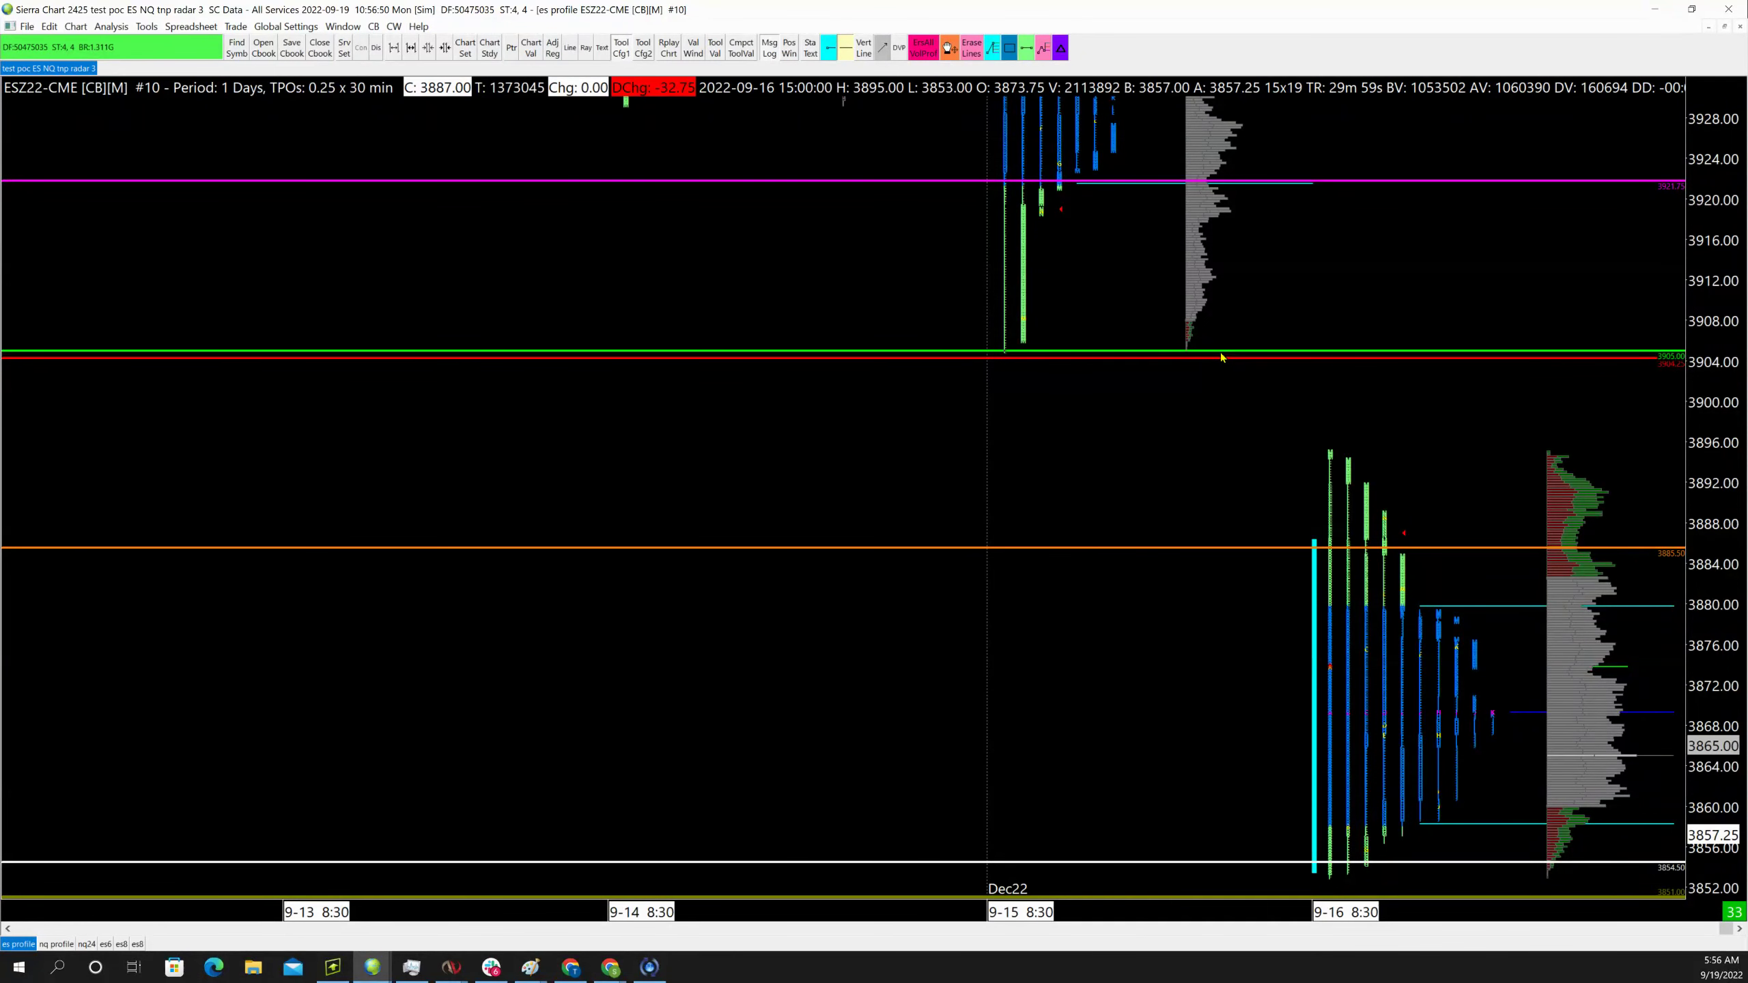
Copy the green level line and place the copy at 3895.00
{"action": "right_click", "coordinate": [1220, 356]}
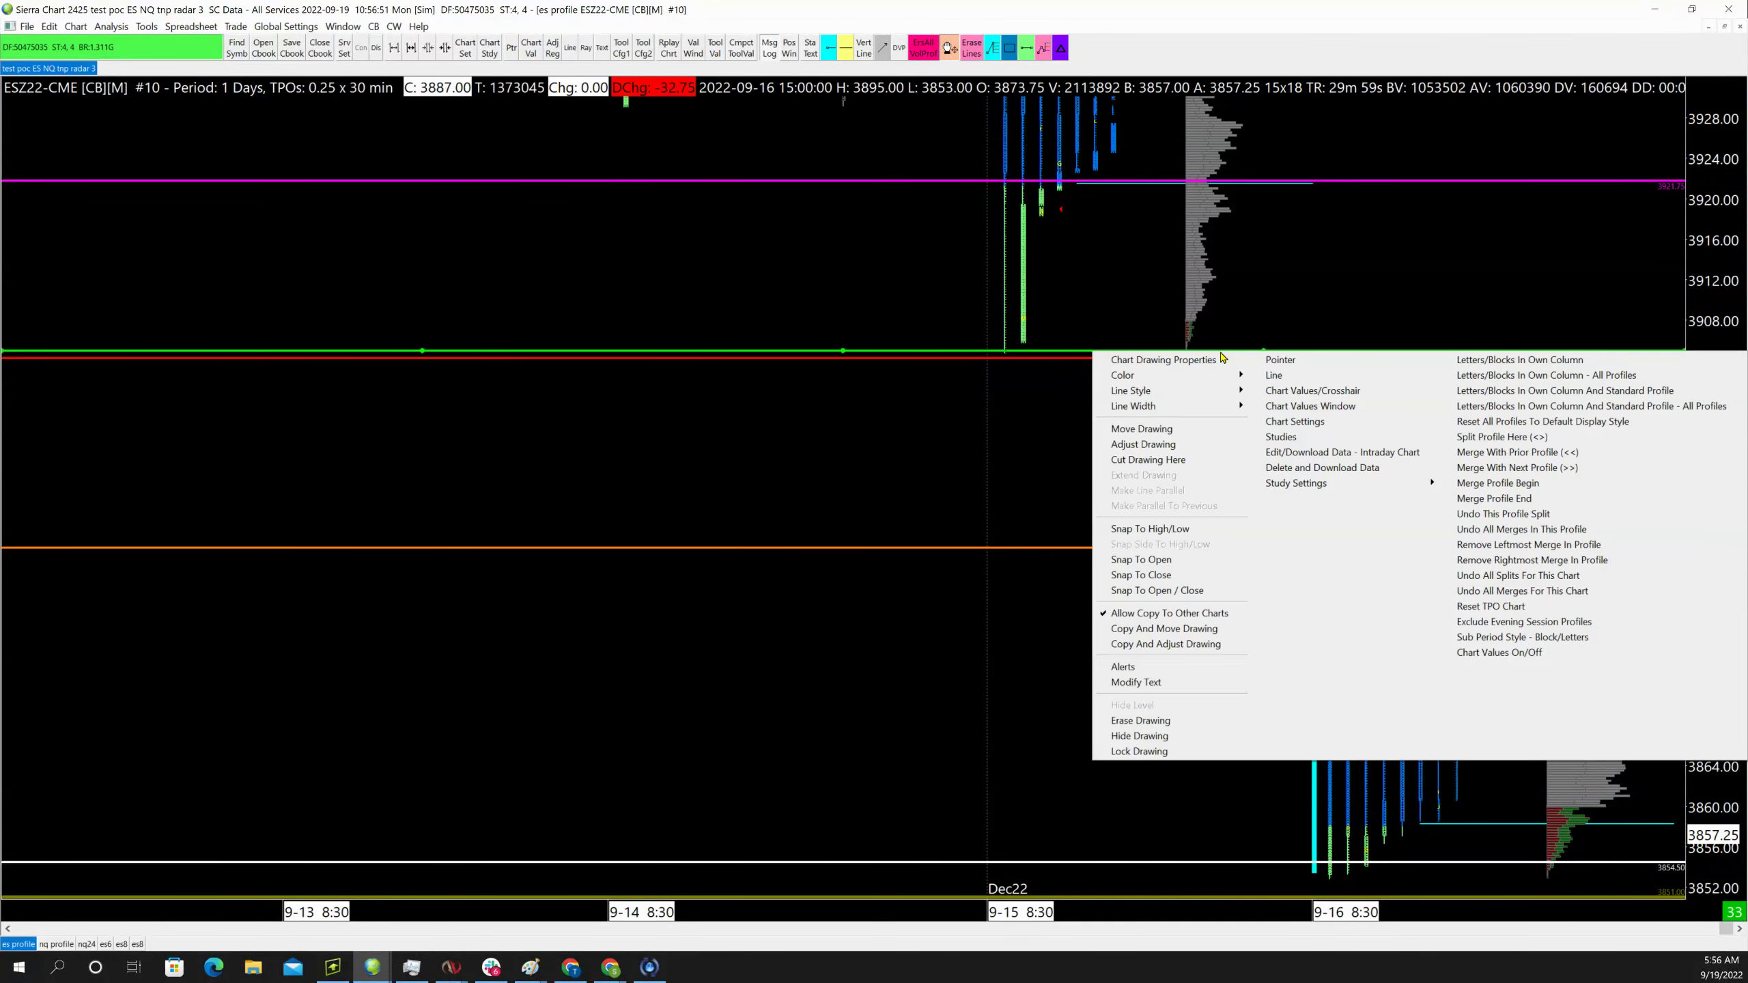
{"action": "left_click", "coordinate": [1213, 629]}
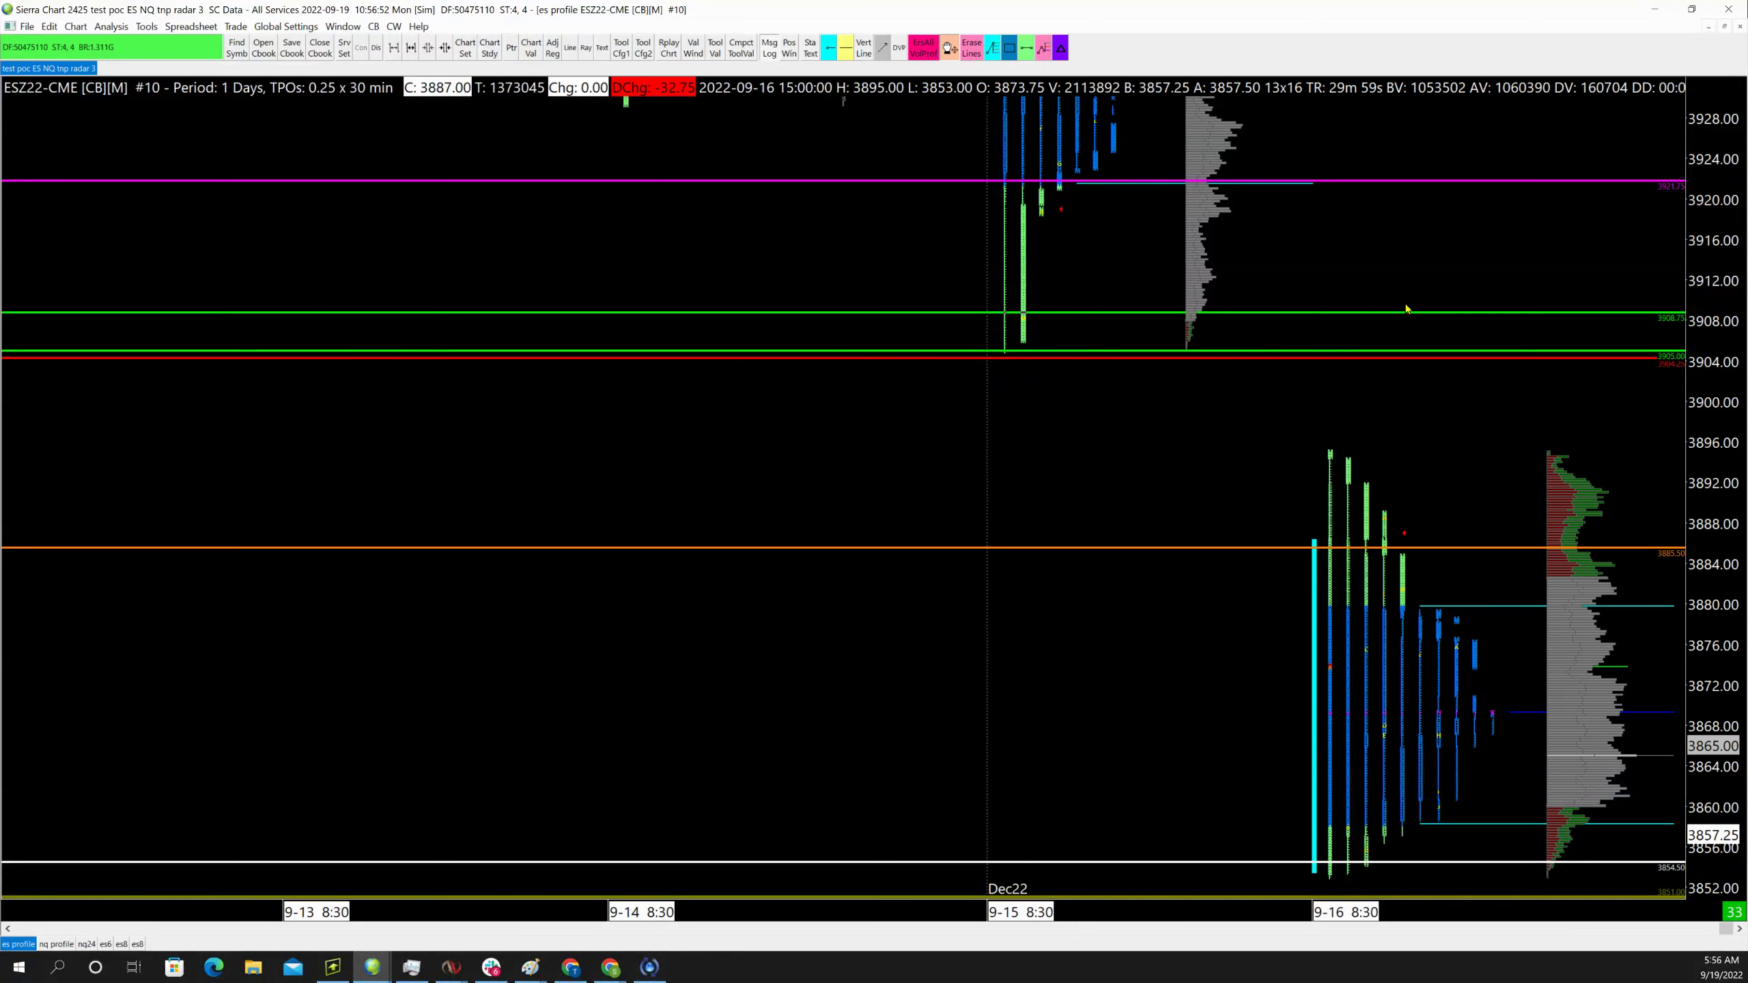
{"action": "left_click", "coordinate": [1370, 457]}
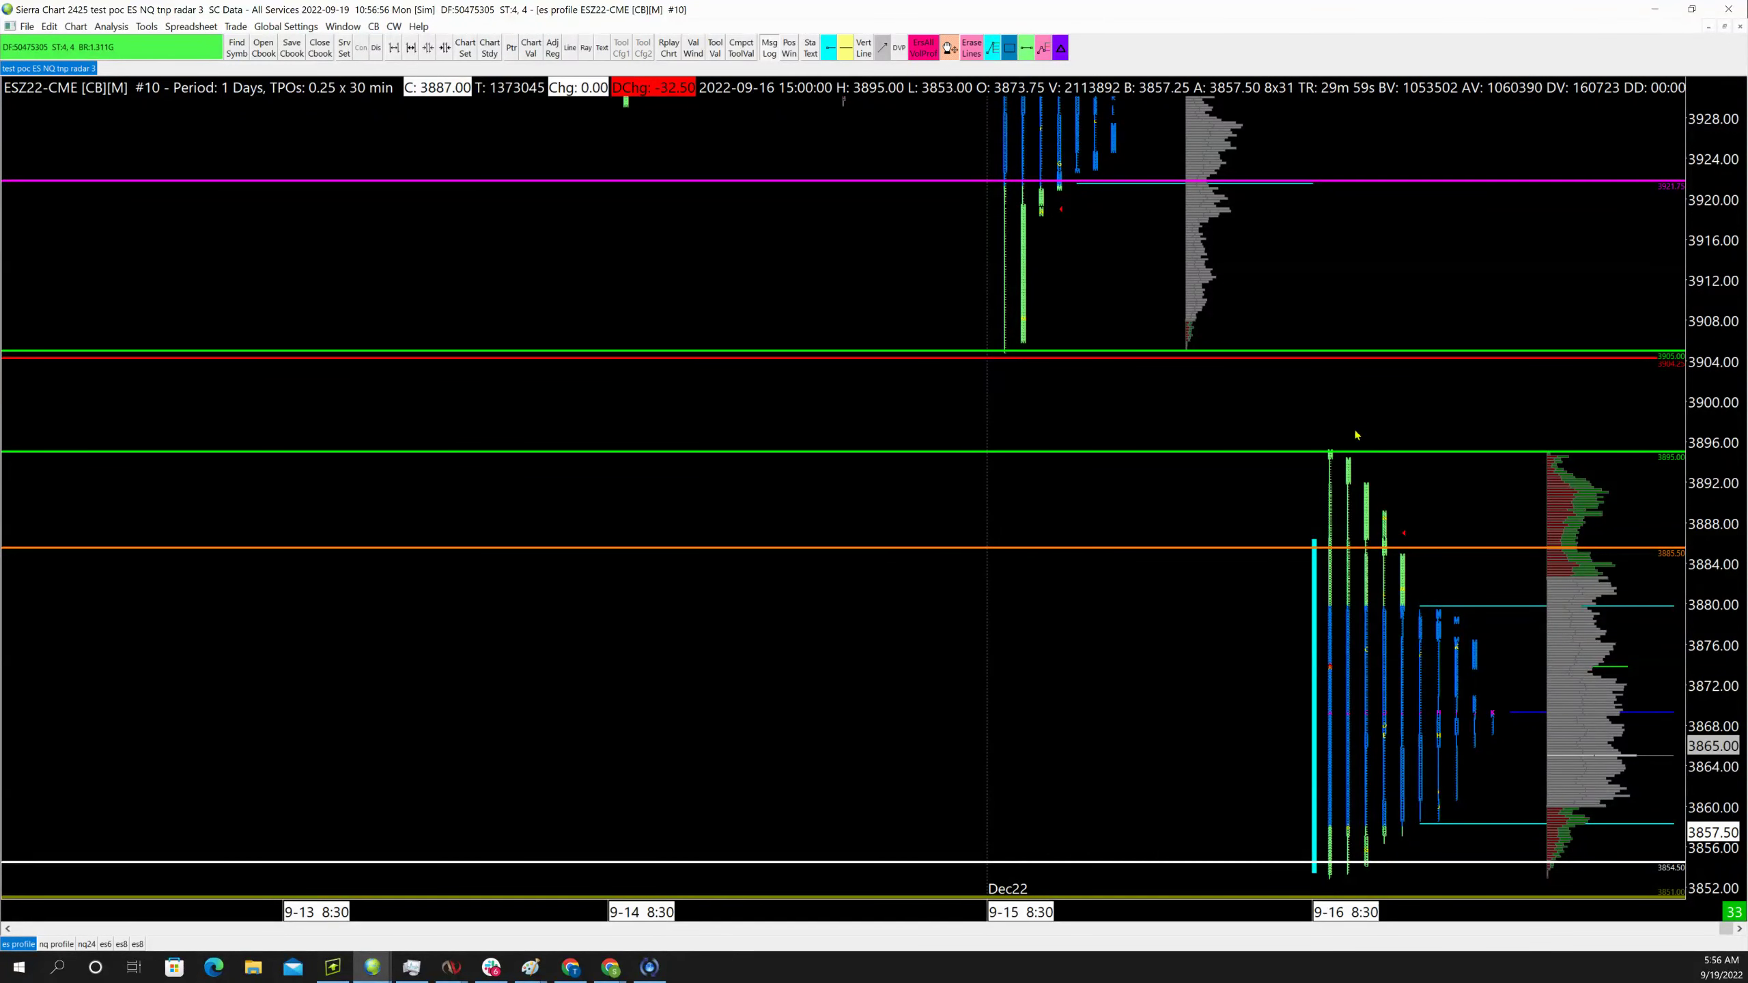
Make the 3905 level line yellow with a dashed line style
{"action": "right_click", "coordinate": [1349, 352]}
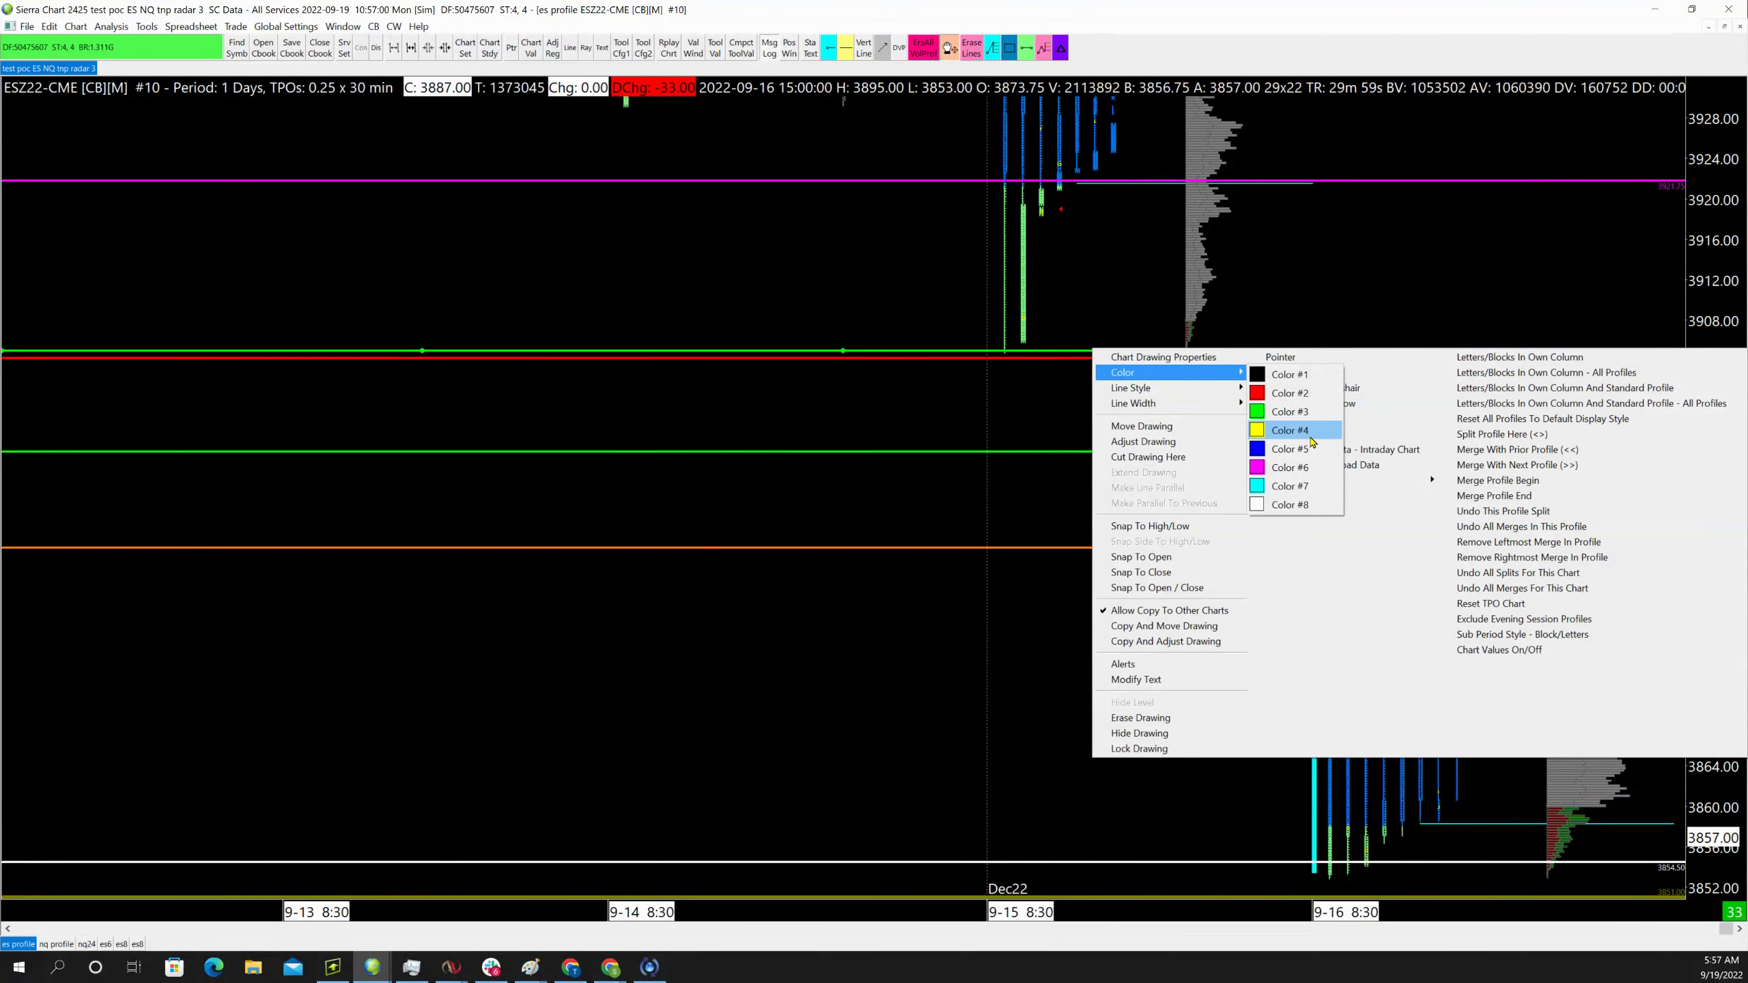
{"action": "left_click", "coordinate": [1290, 430]}
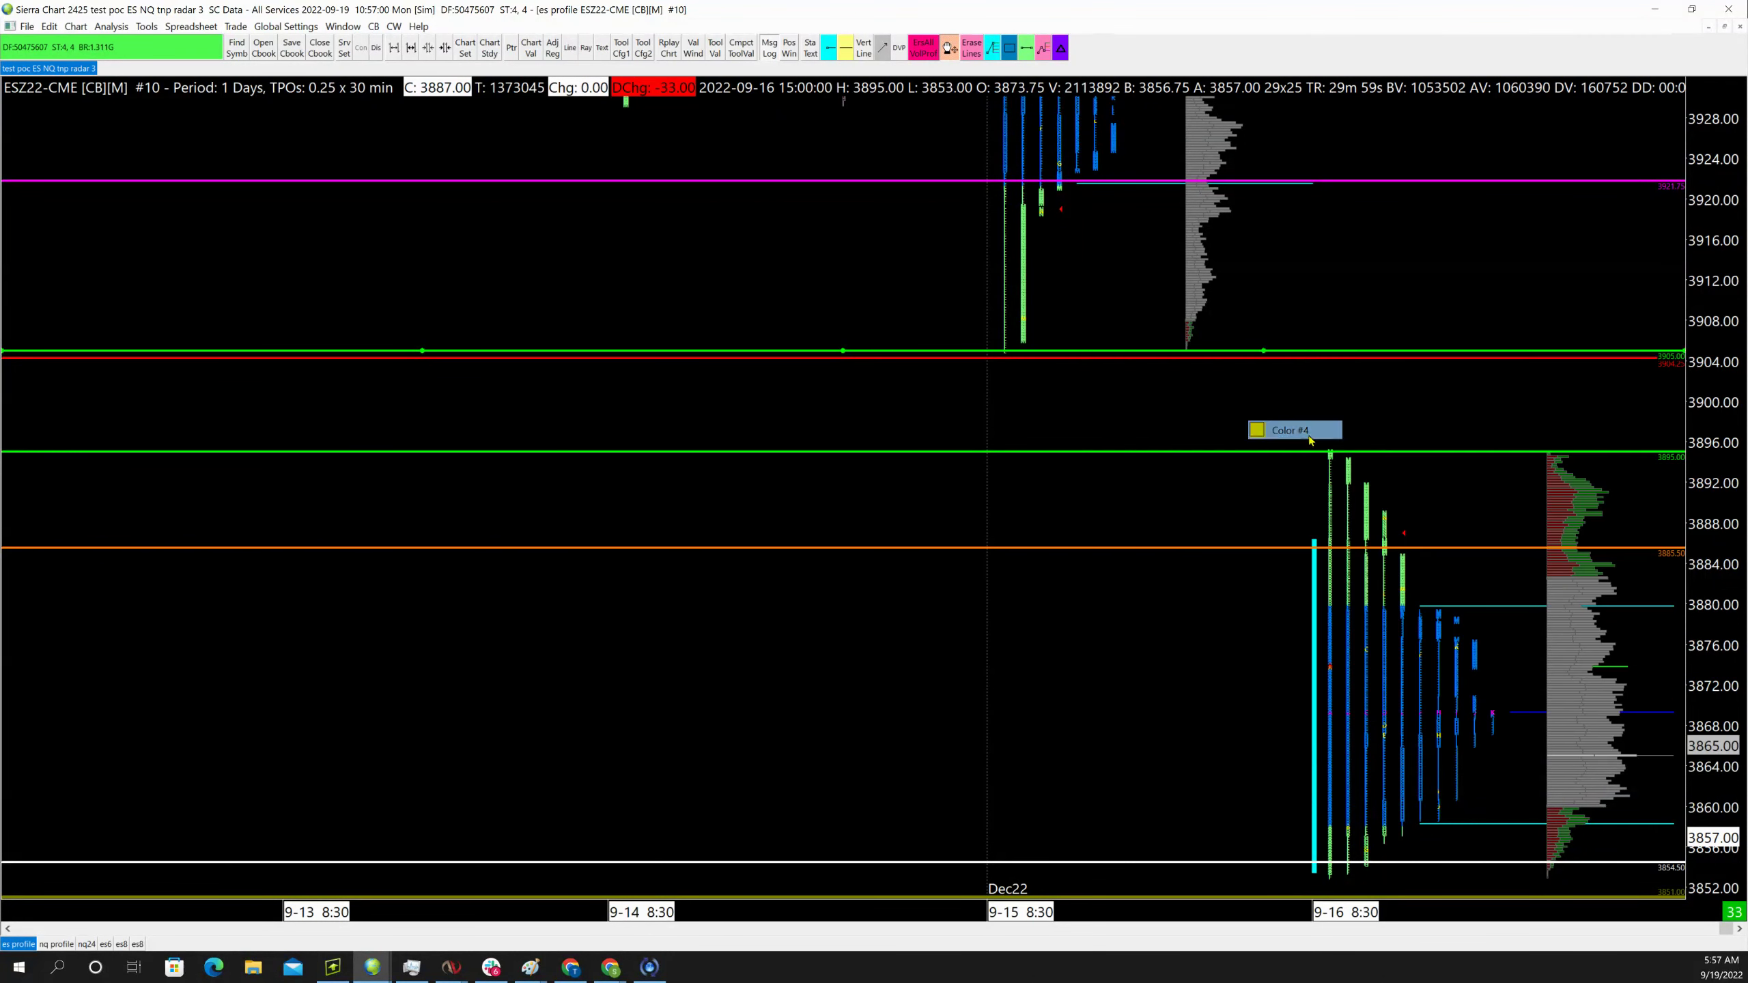
{"action": "right_click", "coordinate": [1305, 353]}
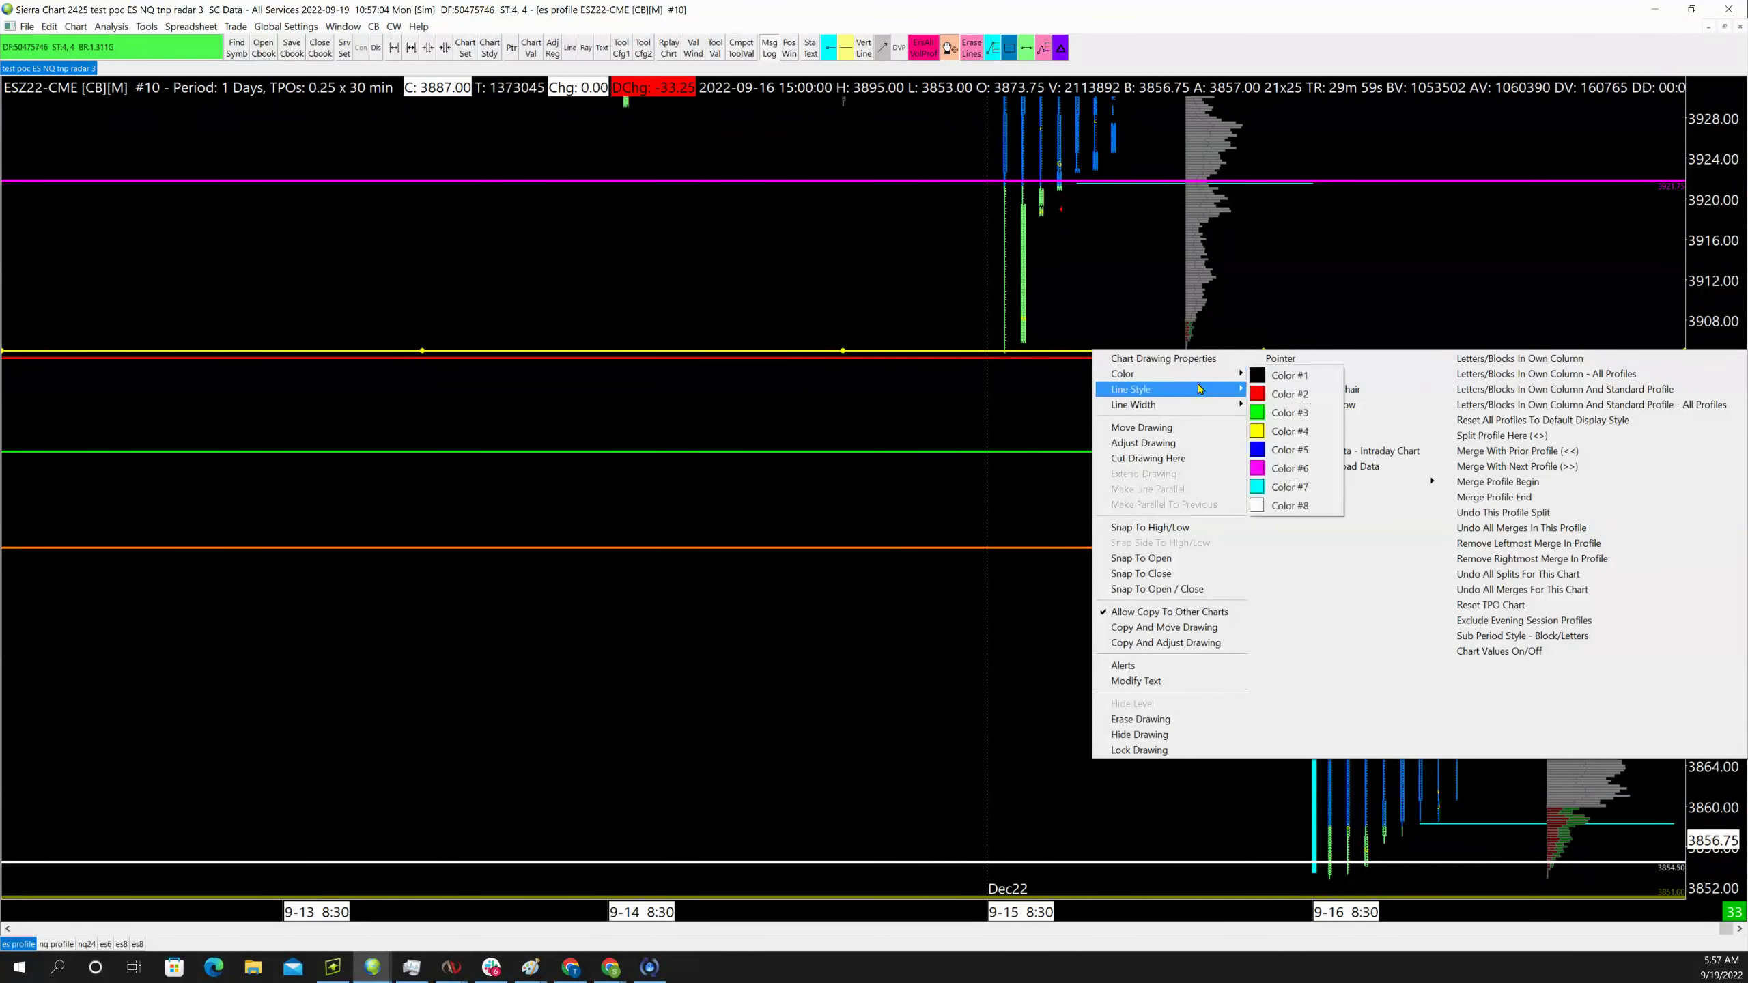
{"action": "mouse_move", "coordinate": [1198, 388]}
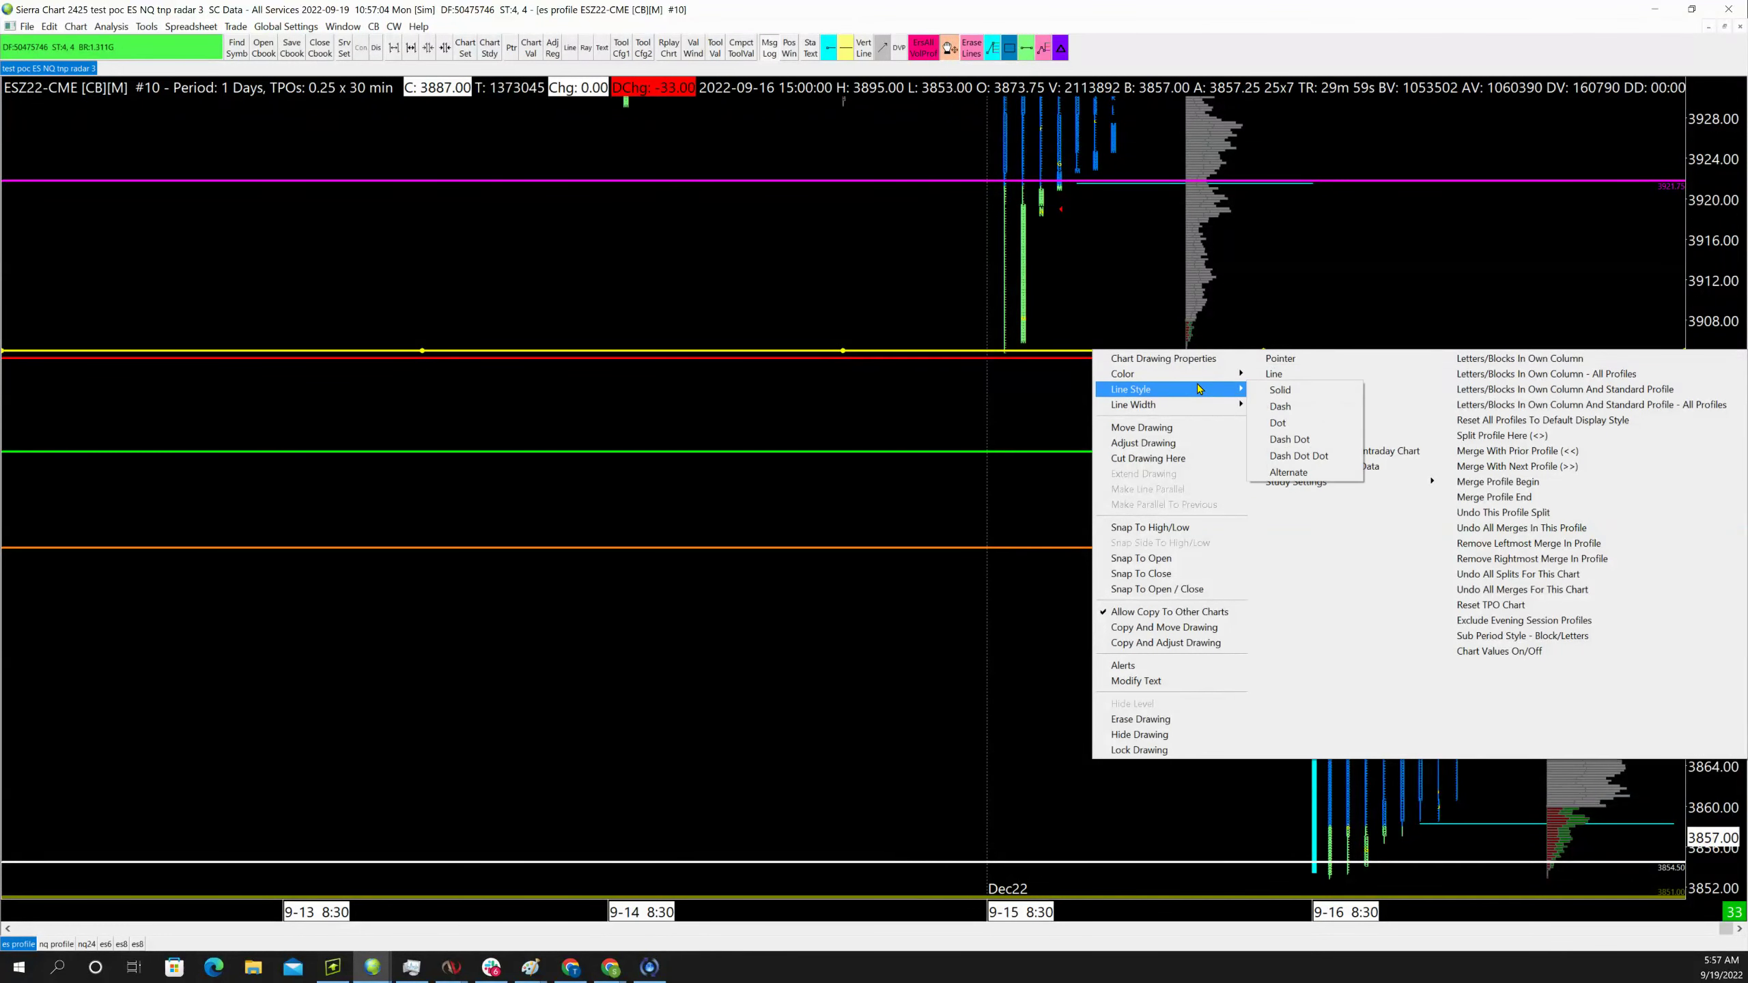
{"action": "left_click", "coordinate": [1280, 407]}
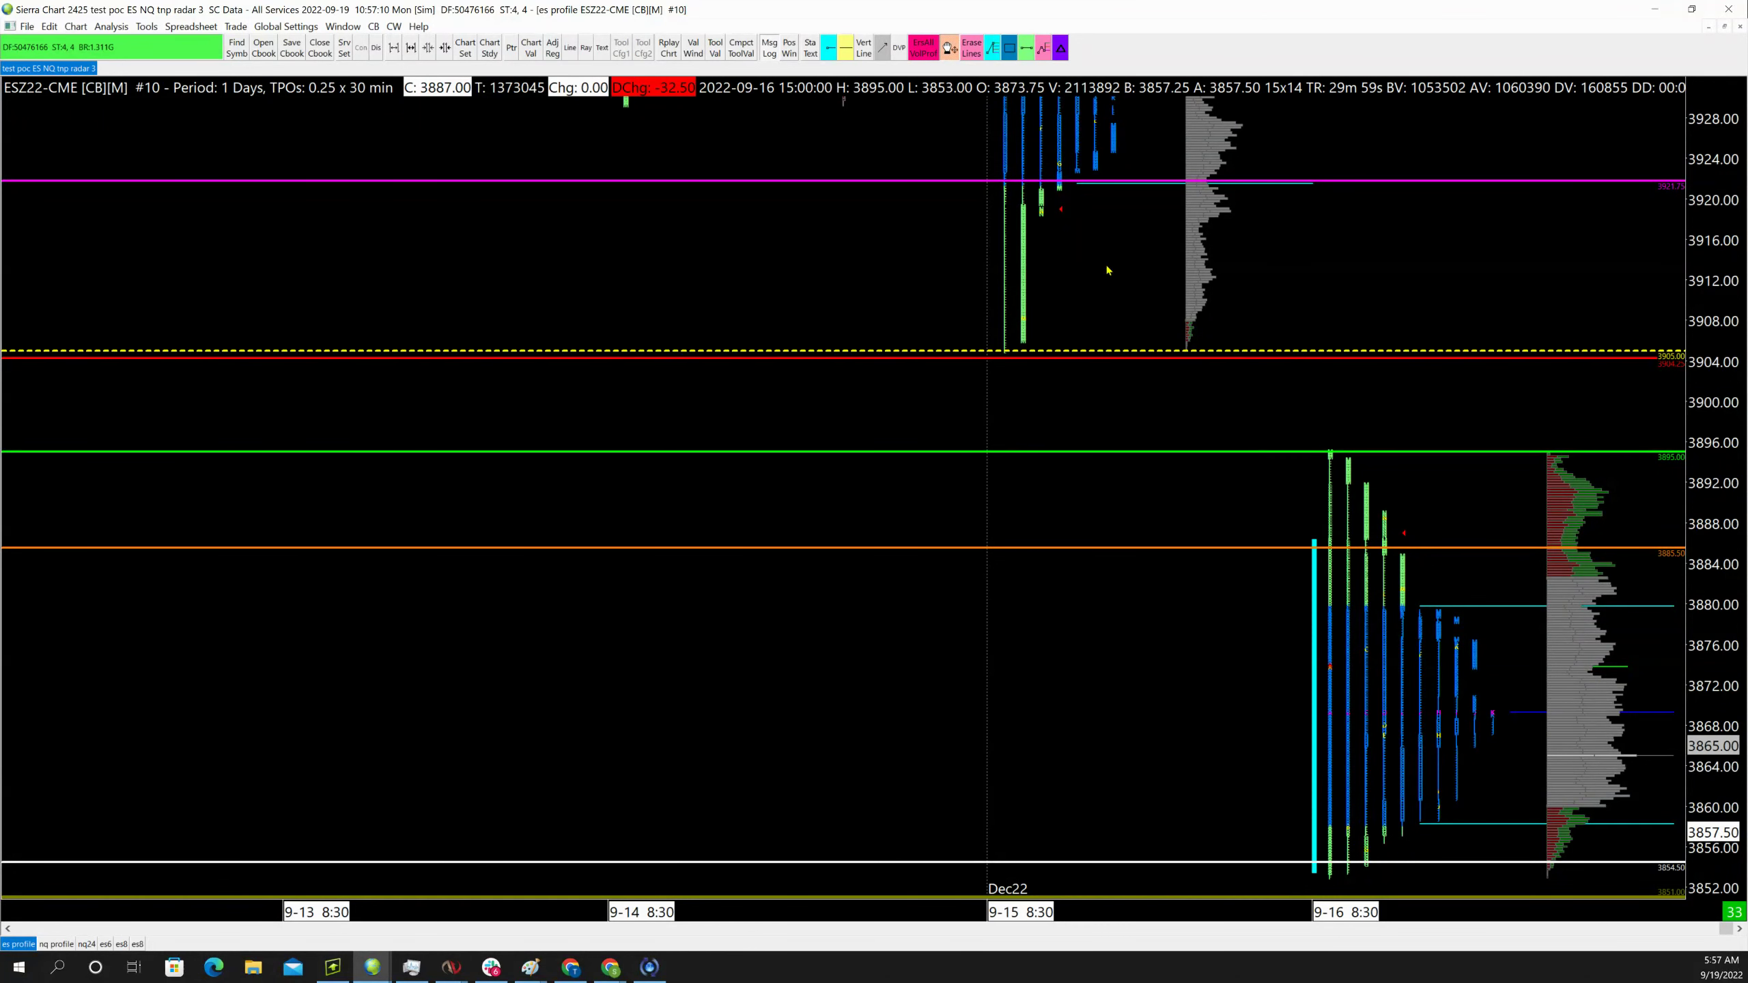
{"action": "left_click", "coordinate": [995, 48]}
Draw a Fibonacci retracement from 3905.25 to 3895.25 plus yellow lines at 3901.50 and 3900.25
{"action": "left_click", "coordinate": [1184, 366]}
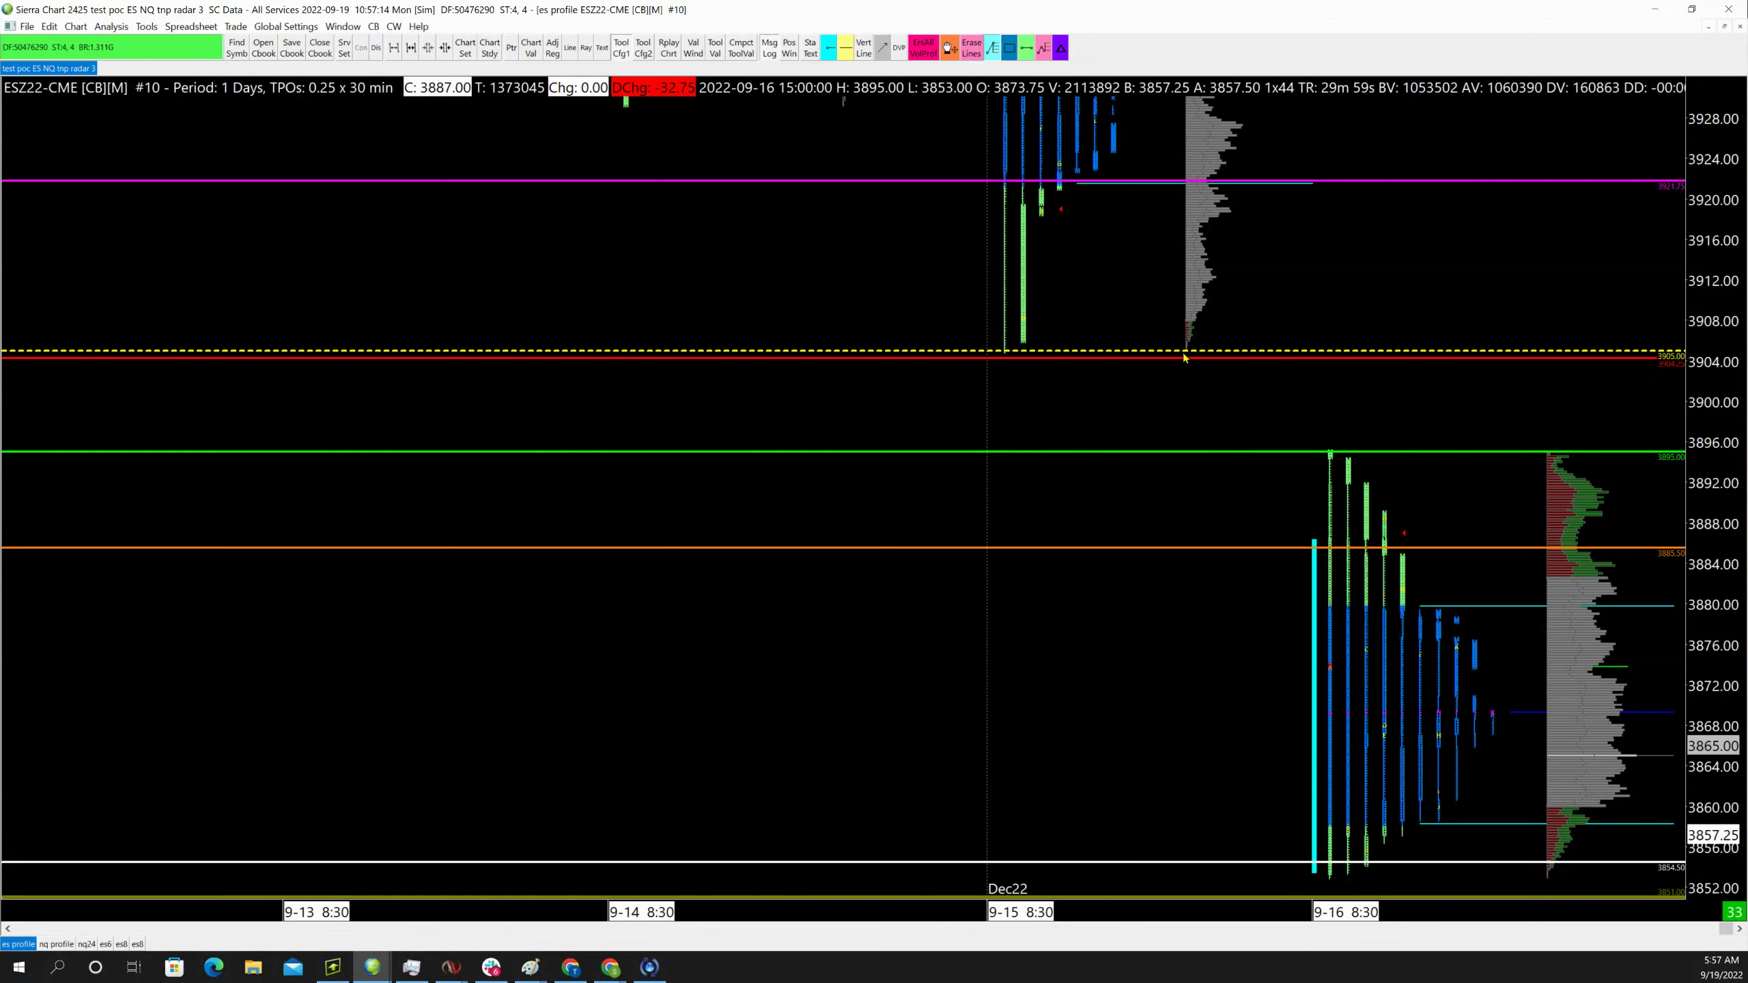
{"action": "left_click", "coordinate": [1256, 453]}
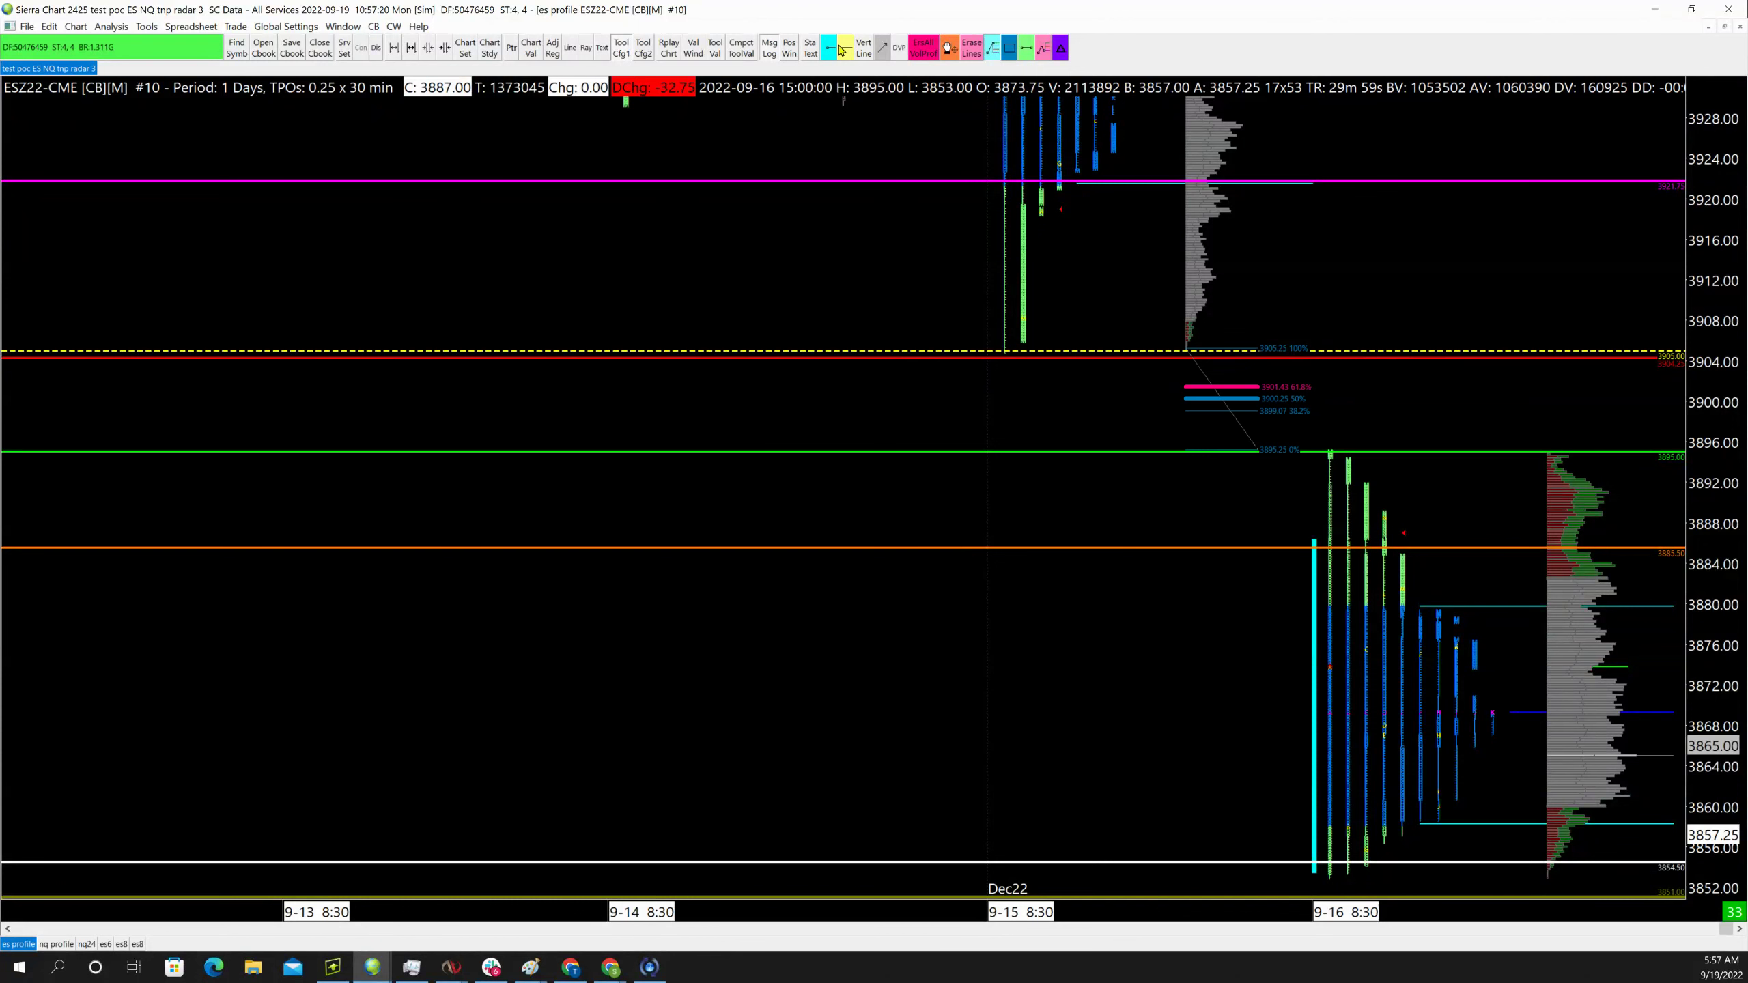
{"action": "left_click_drag", "start_coordinate": [1244, 400], "coordinate": [1236, 391]}
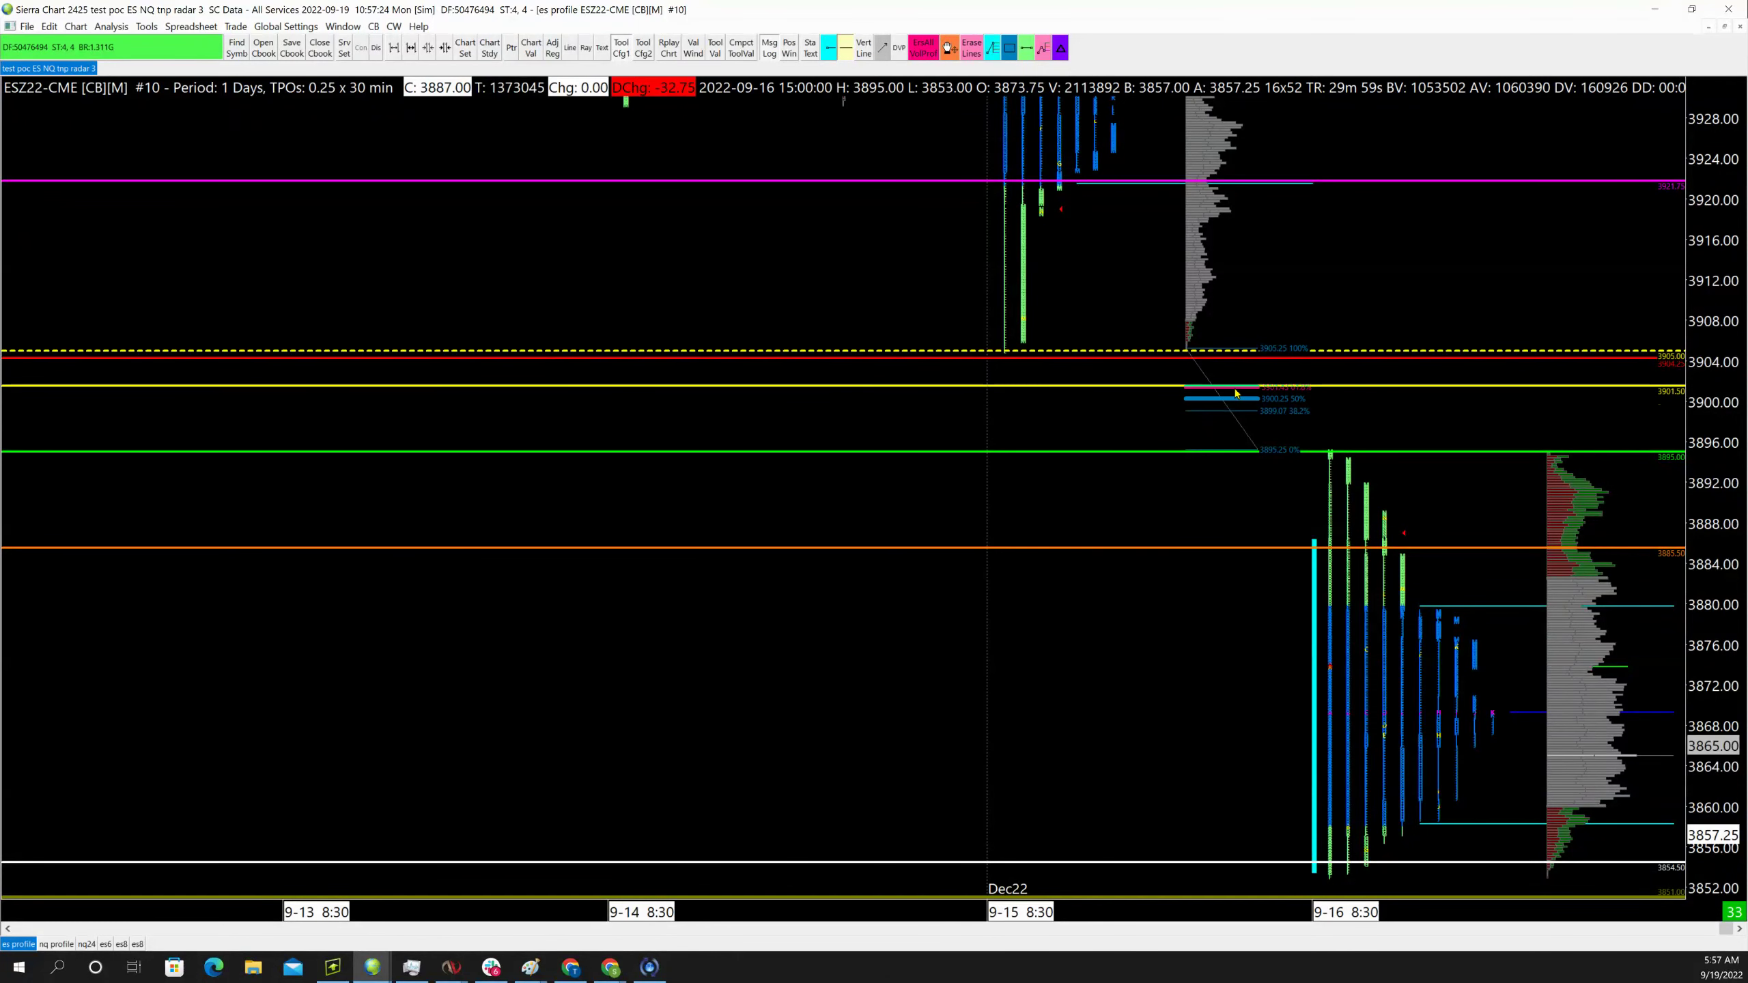
{"action": "left_click", "coordinate": [1238, 404]}
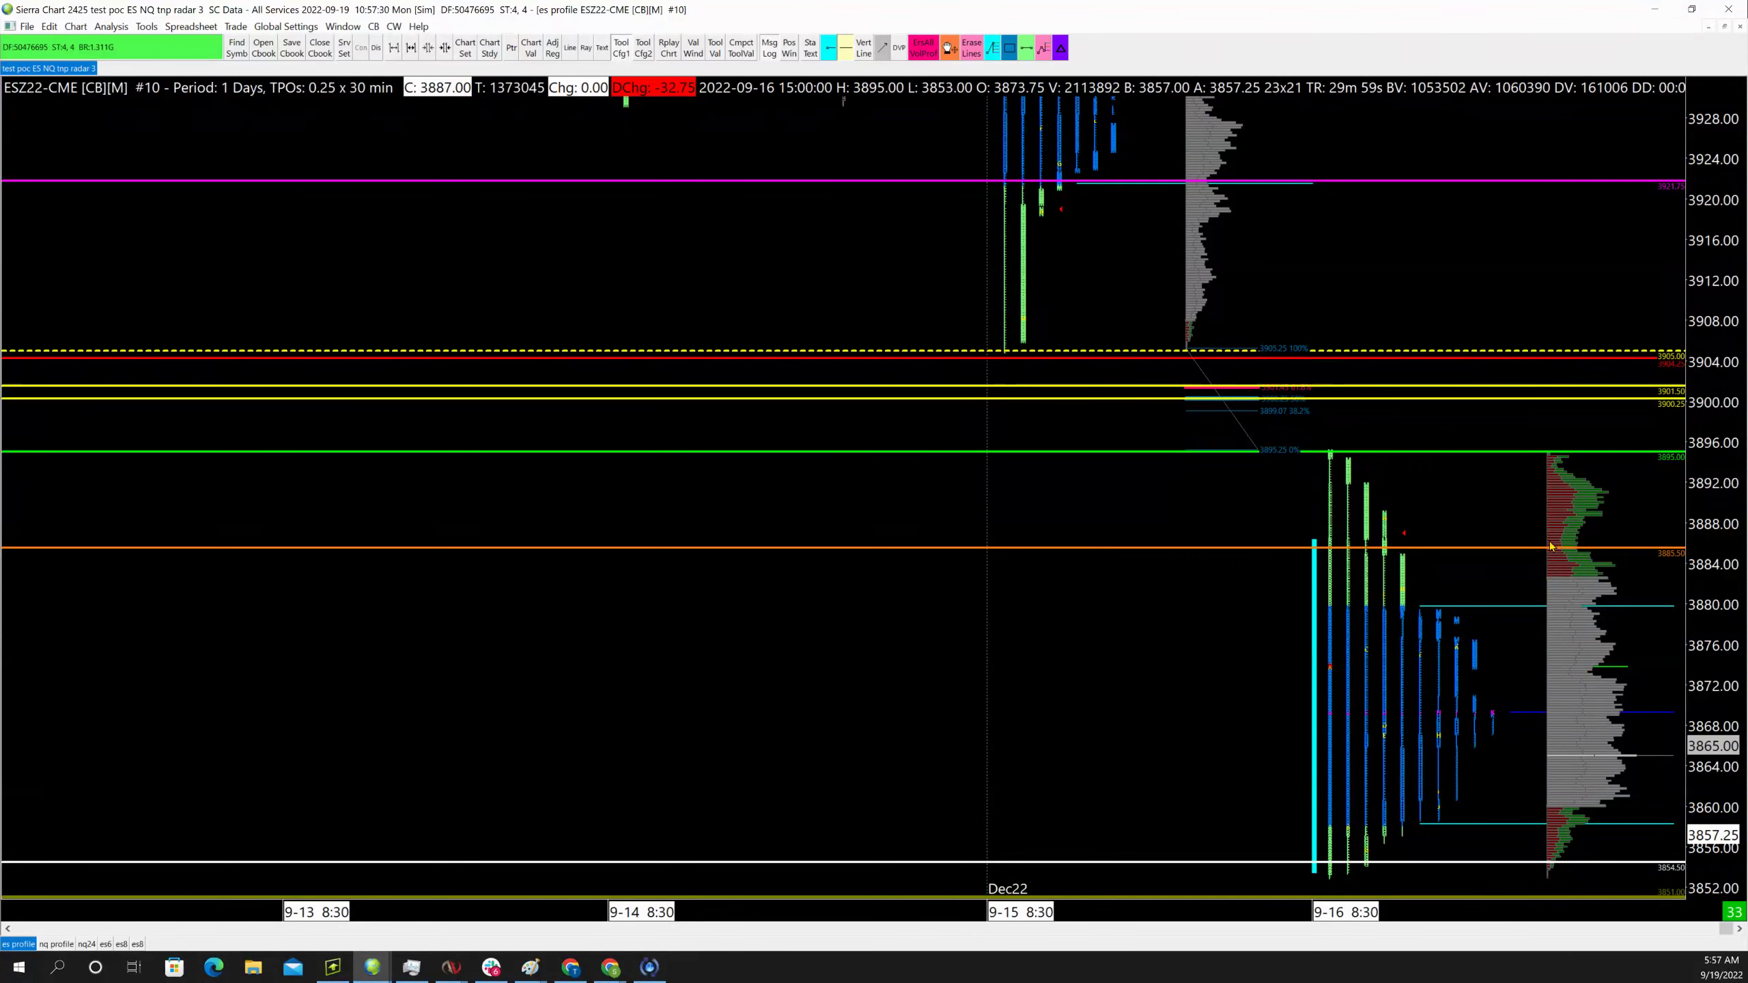
Erase the orange 3885.50 line, compress the price scale, and nudge the white line to 3853.25
{"action": "right_click", "coordinate": [1357, 548]}
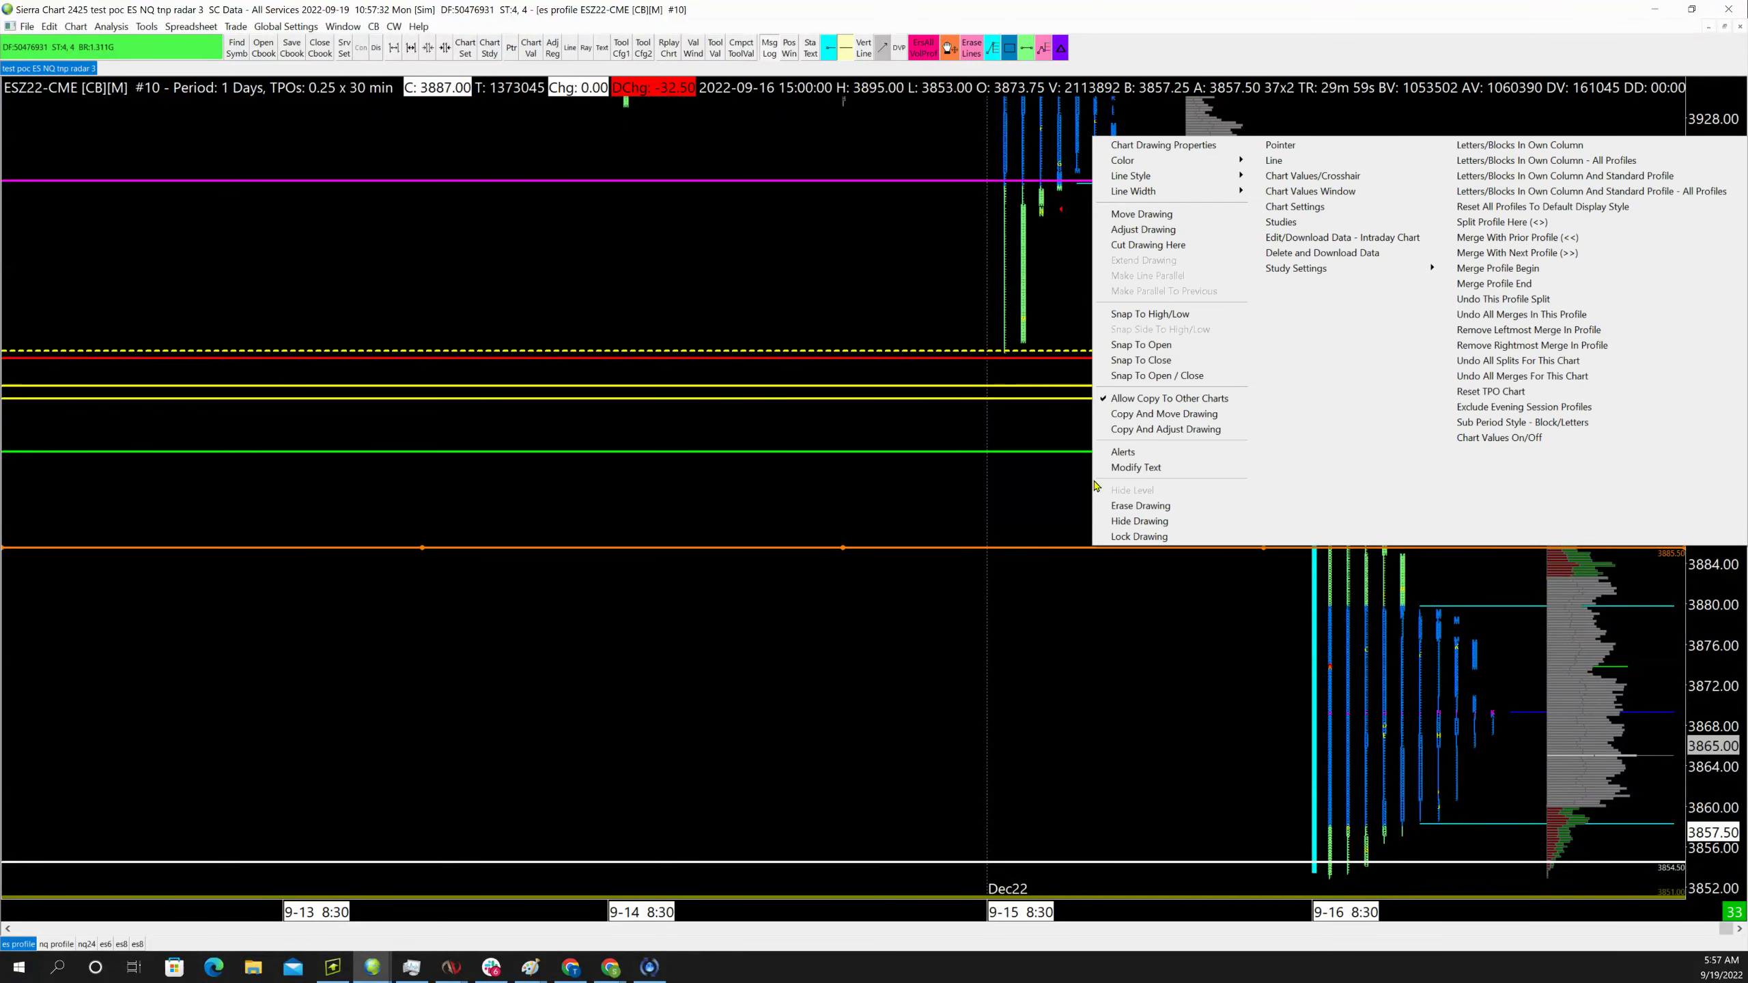
{"action": "left_click", "coordinate": [1156, 506]}
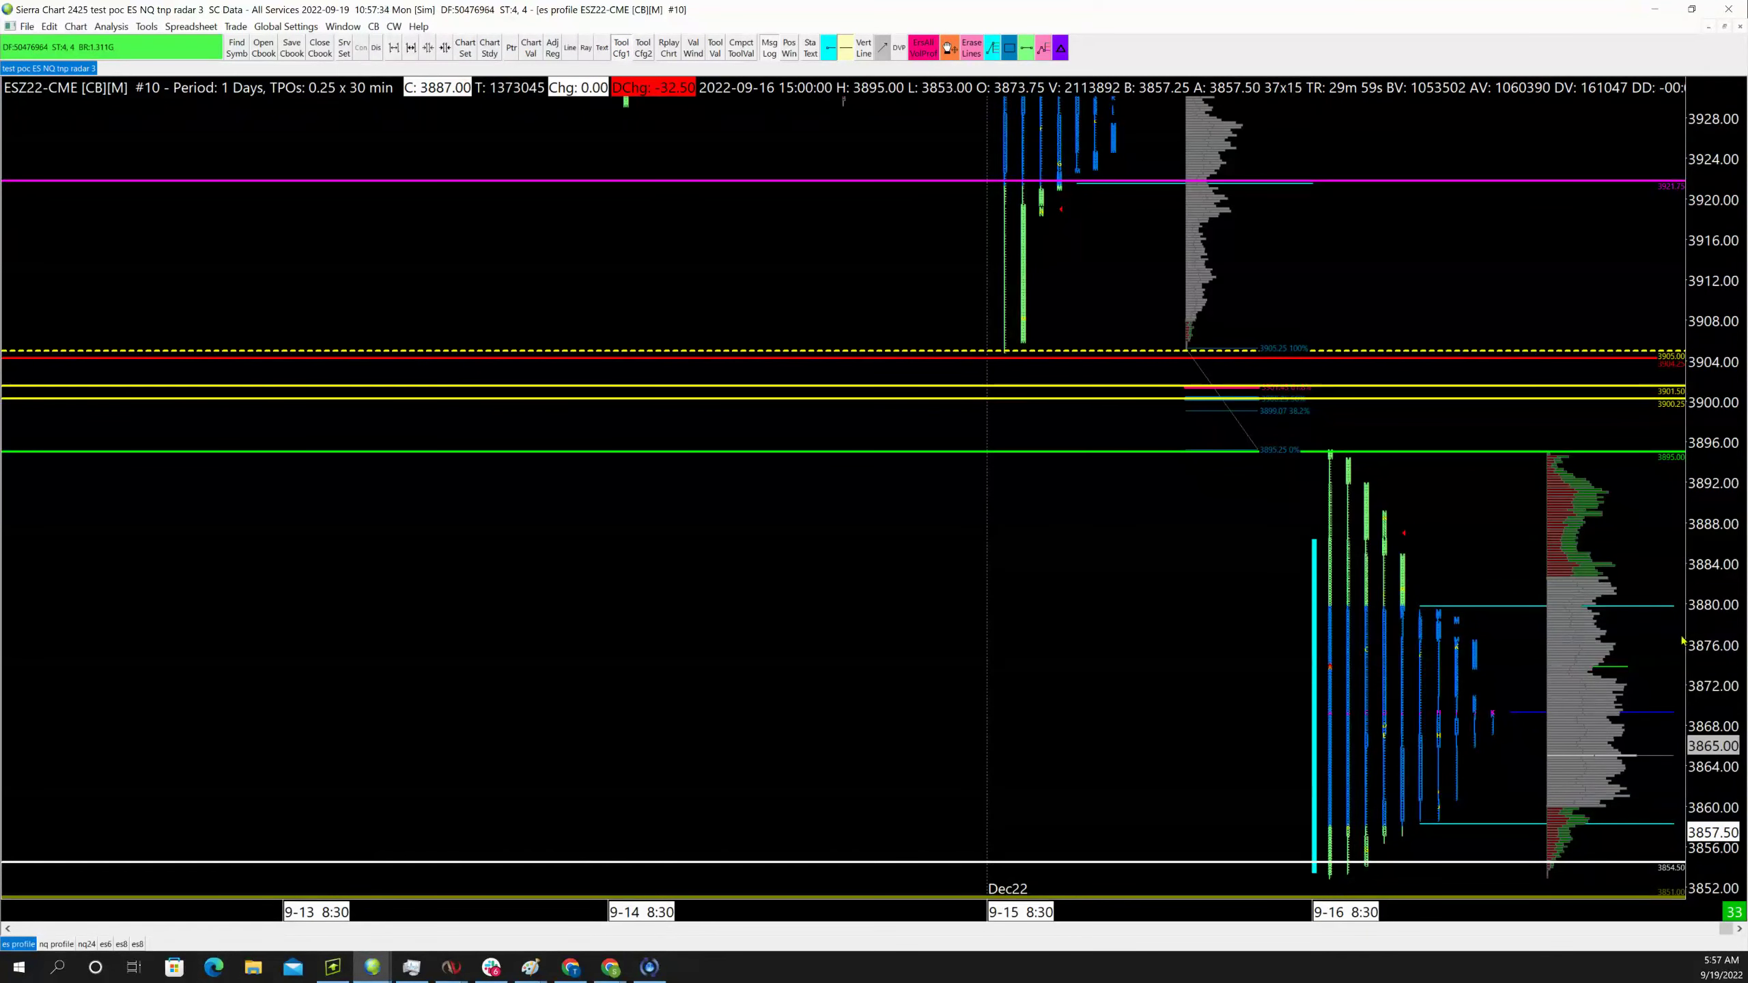
{"action": "left_click_drag", "start_coordinate": [1712, 592], "coordinate": [1713, 649]}
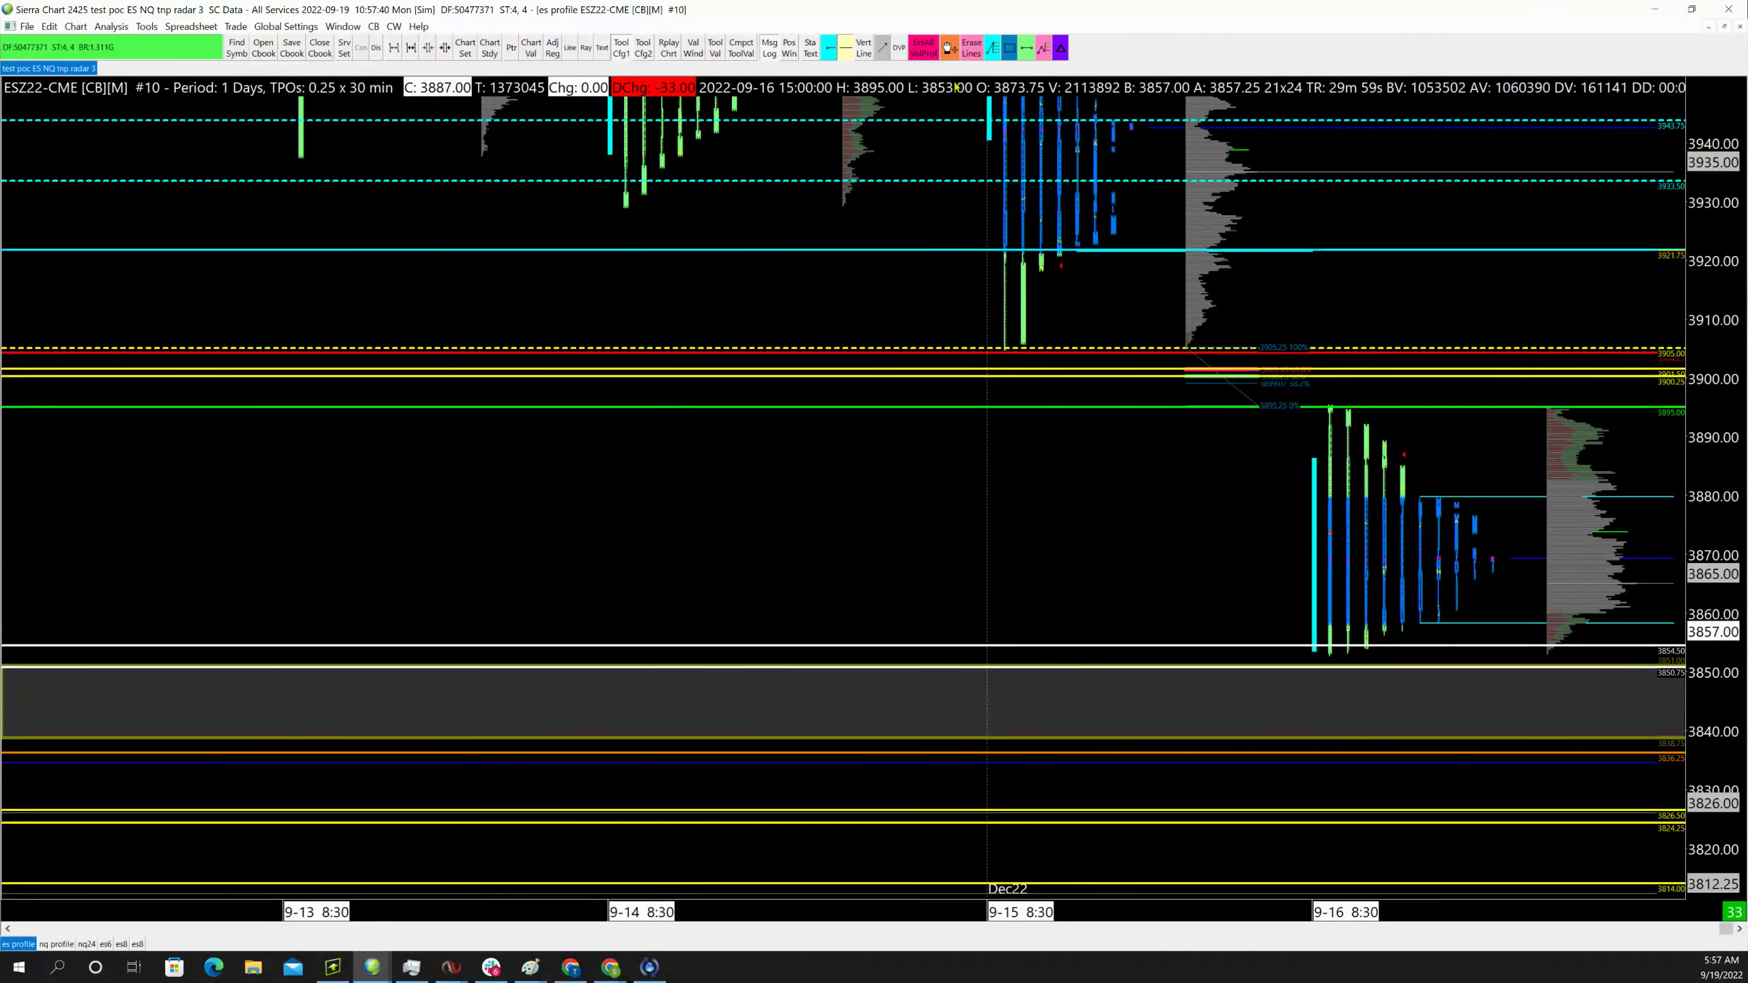
{"action": "left_click", "coordinate": [948, 48]}
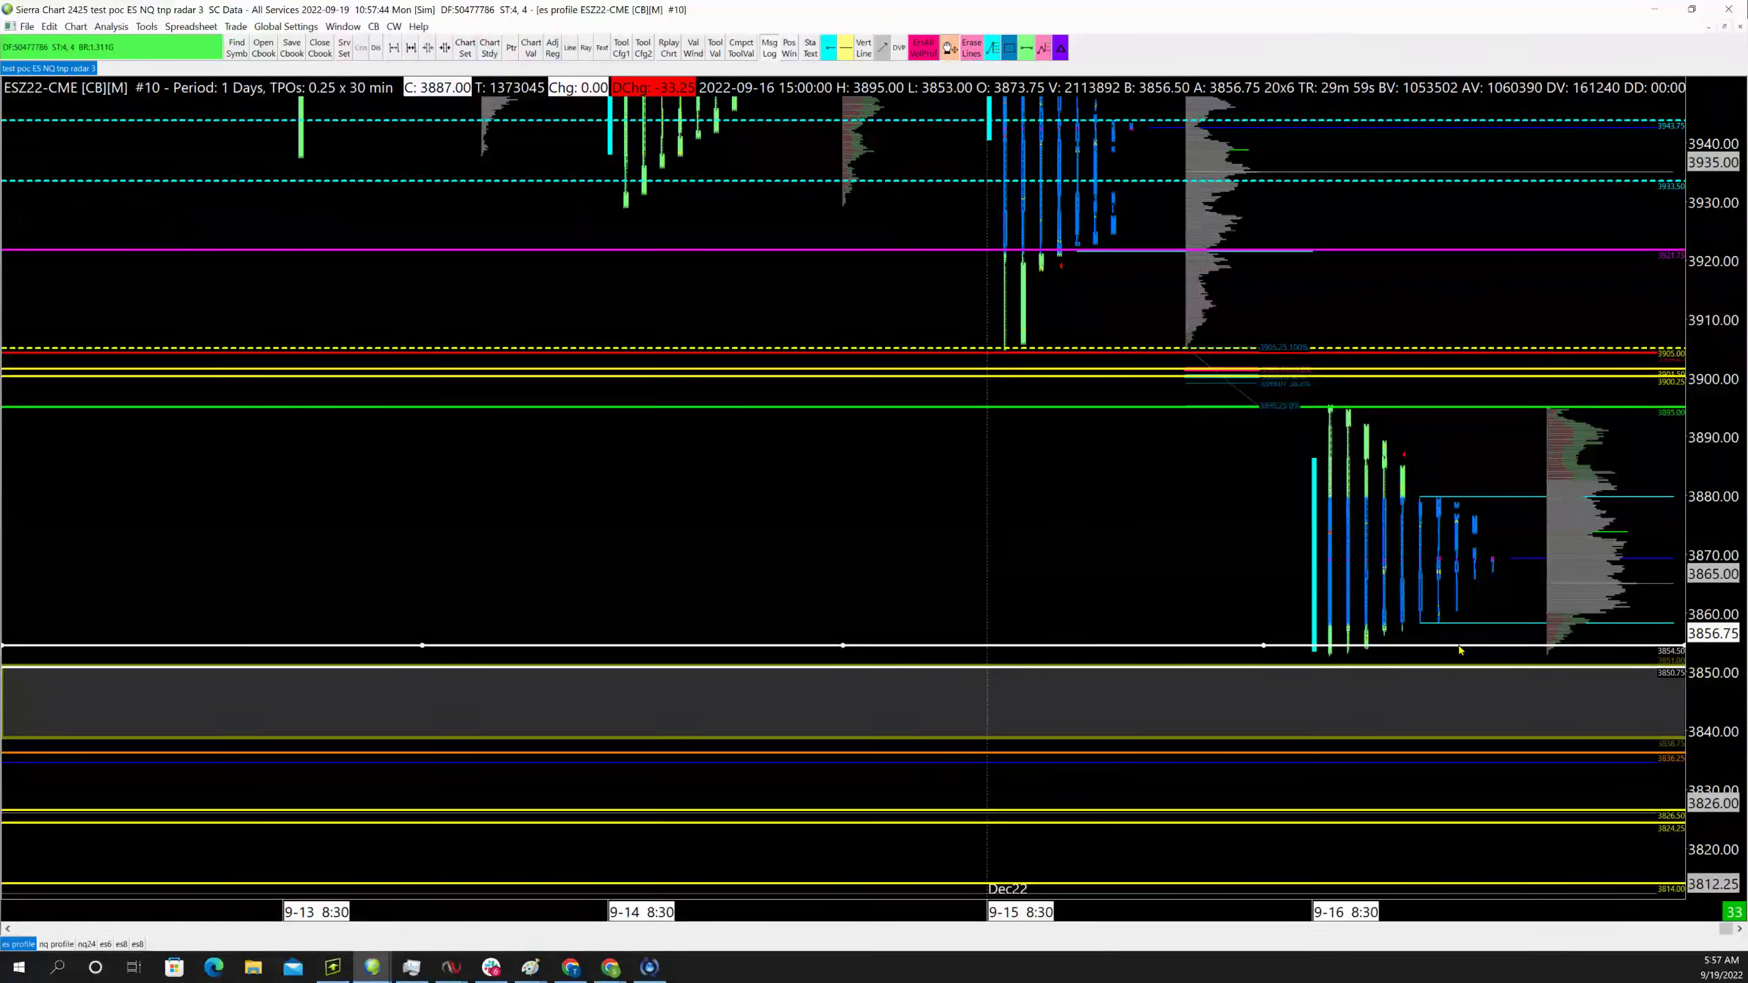
{"action": "left_click_drag", "start_coordinate": [1461, 651], "coordinate": [1457, 656]}
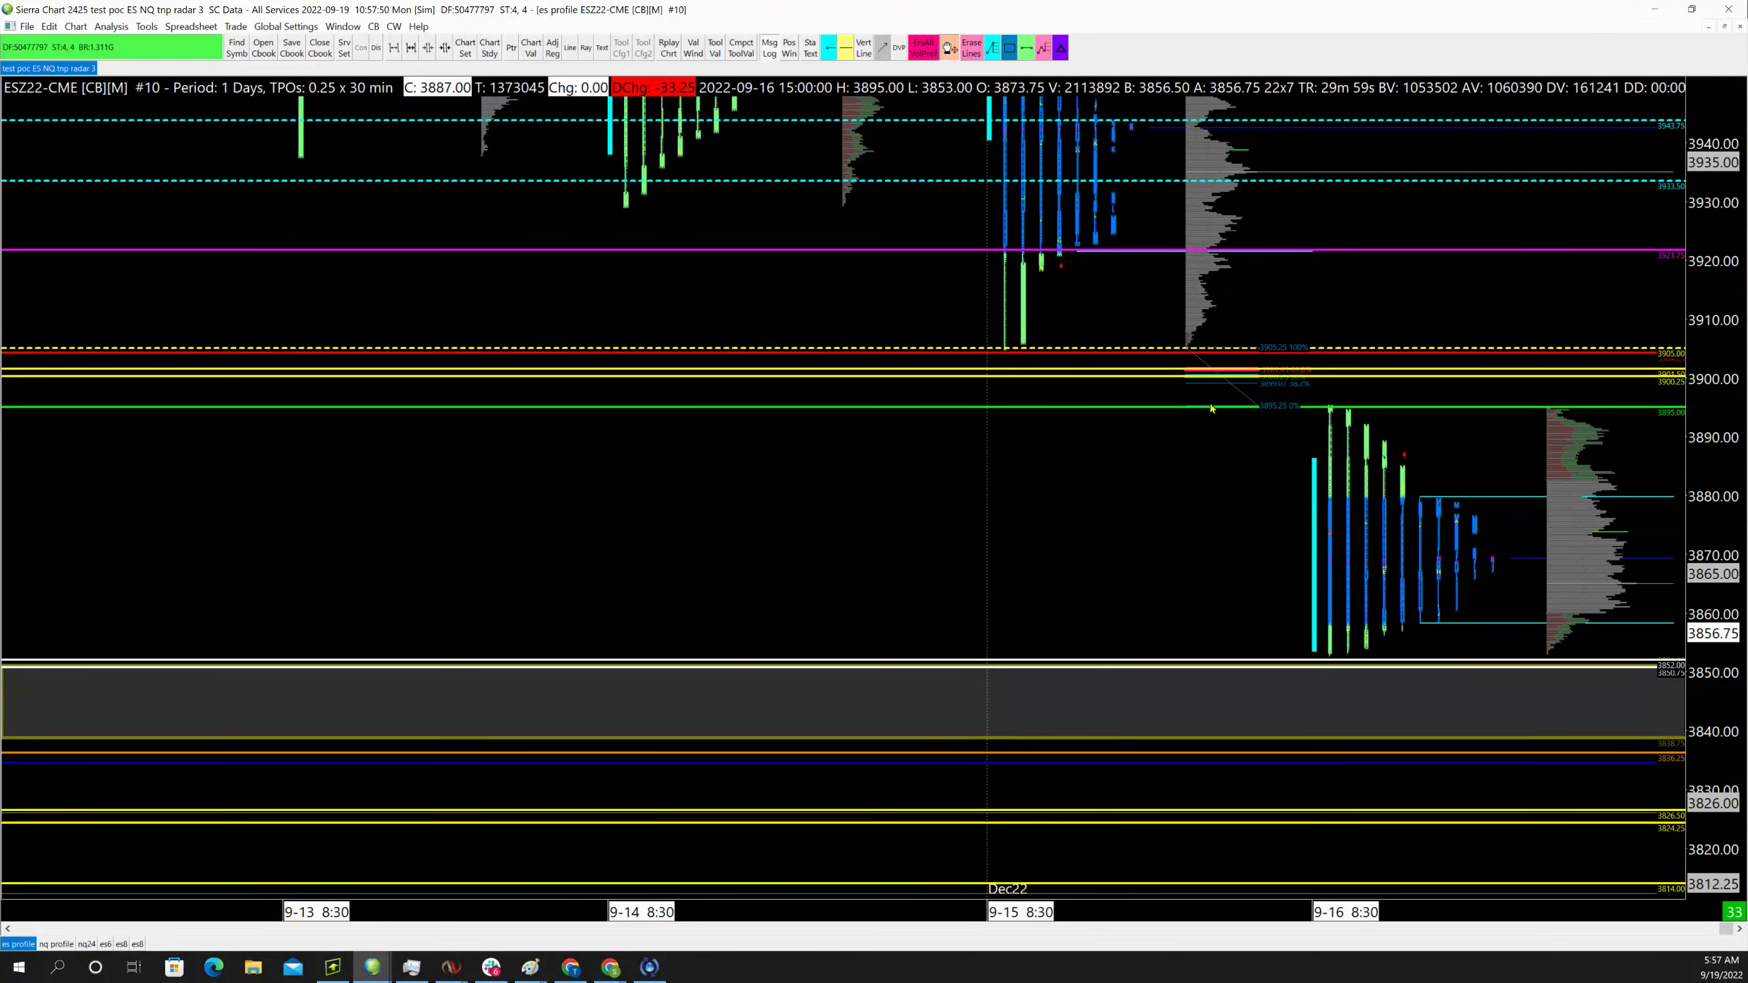
Copy the green 3895 line to 3852.75 and lower the cyan dashed 3933.50 line to about 3865
{"action": "right_click", "coordinate": [1153, 407]}
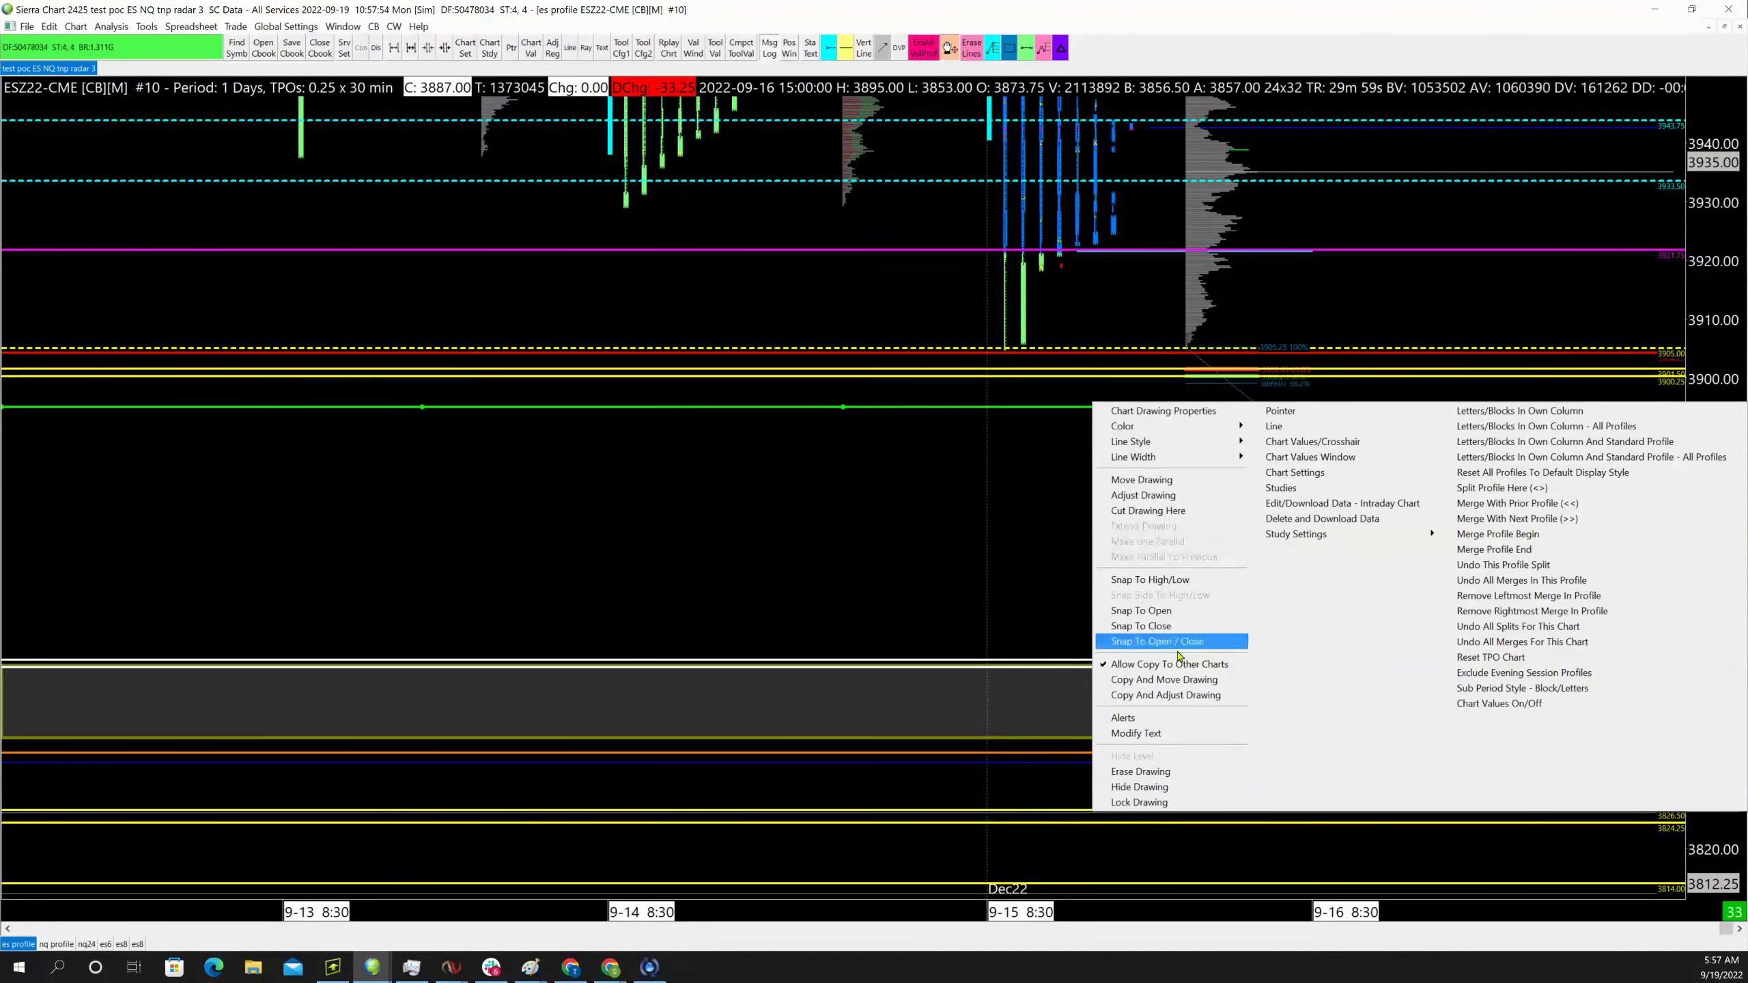
{"action": "left_click", "coordinate": [1163, 679]}
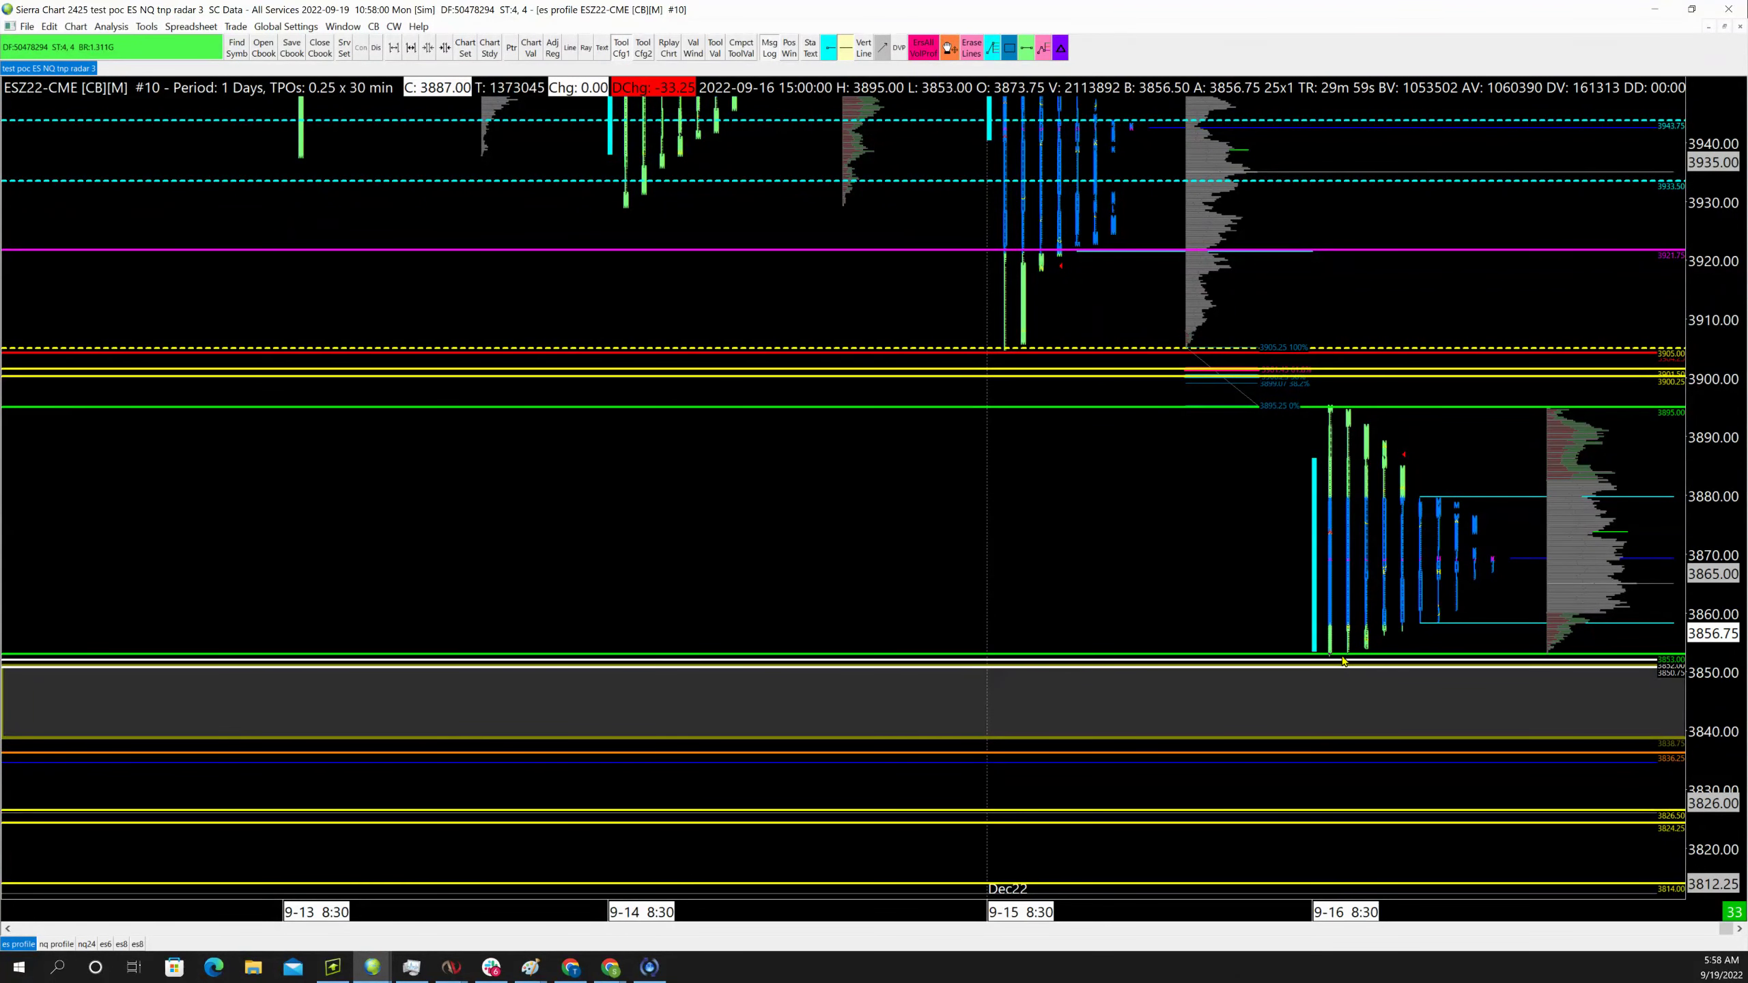
{"action": "left_click", "coordinate": [1342, 662]}
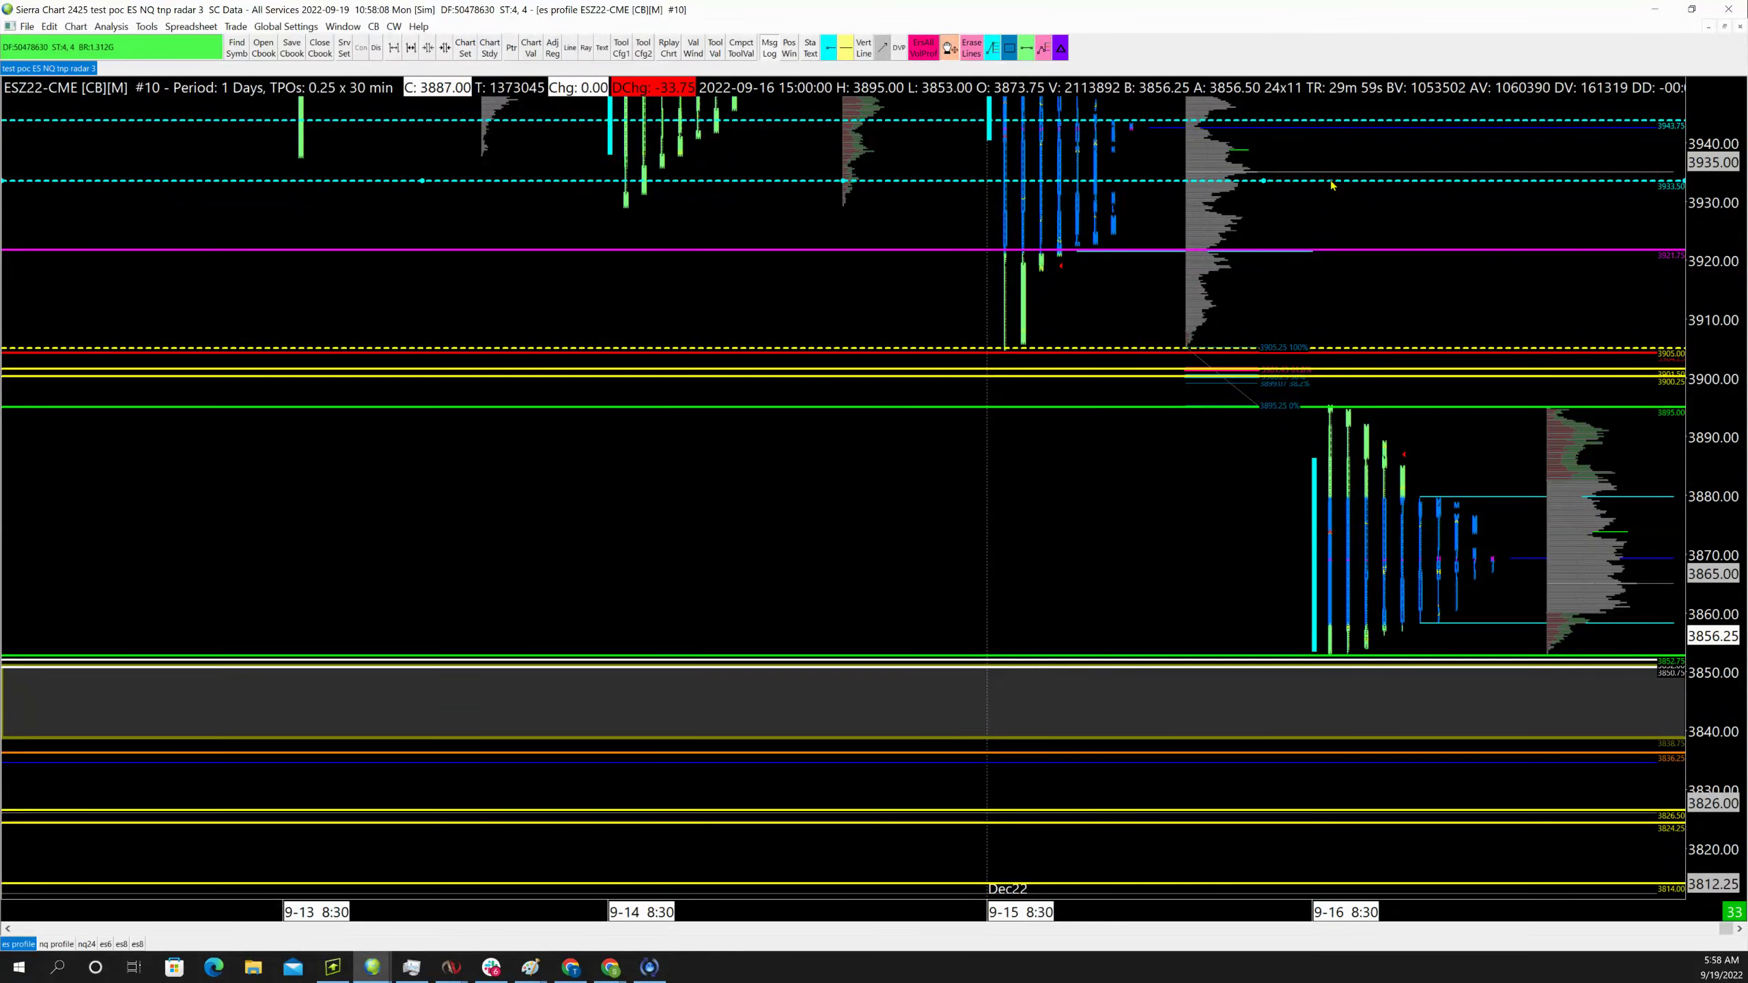
{"action": "left_click_drag", "start_coordinate": [1331, 185], "coordinate": [1320, 590]}
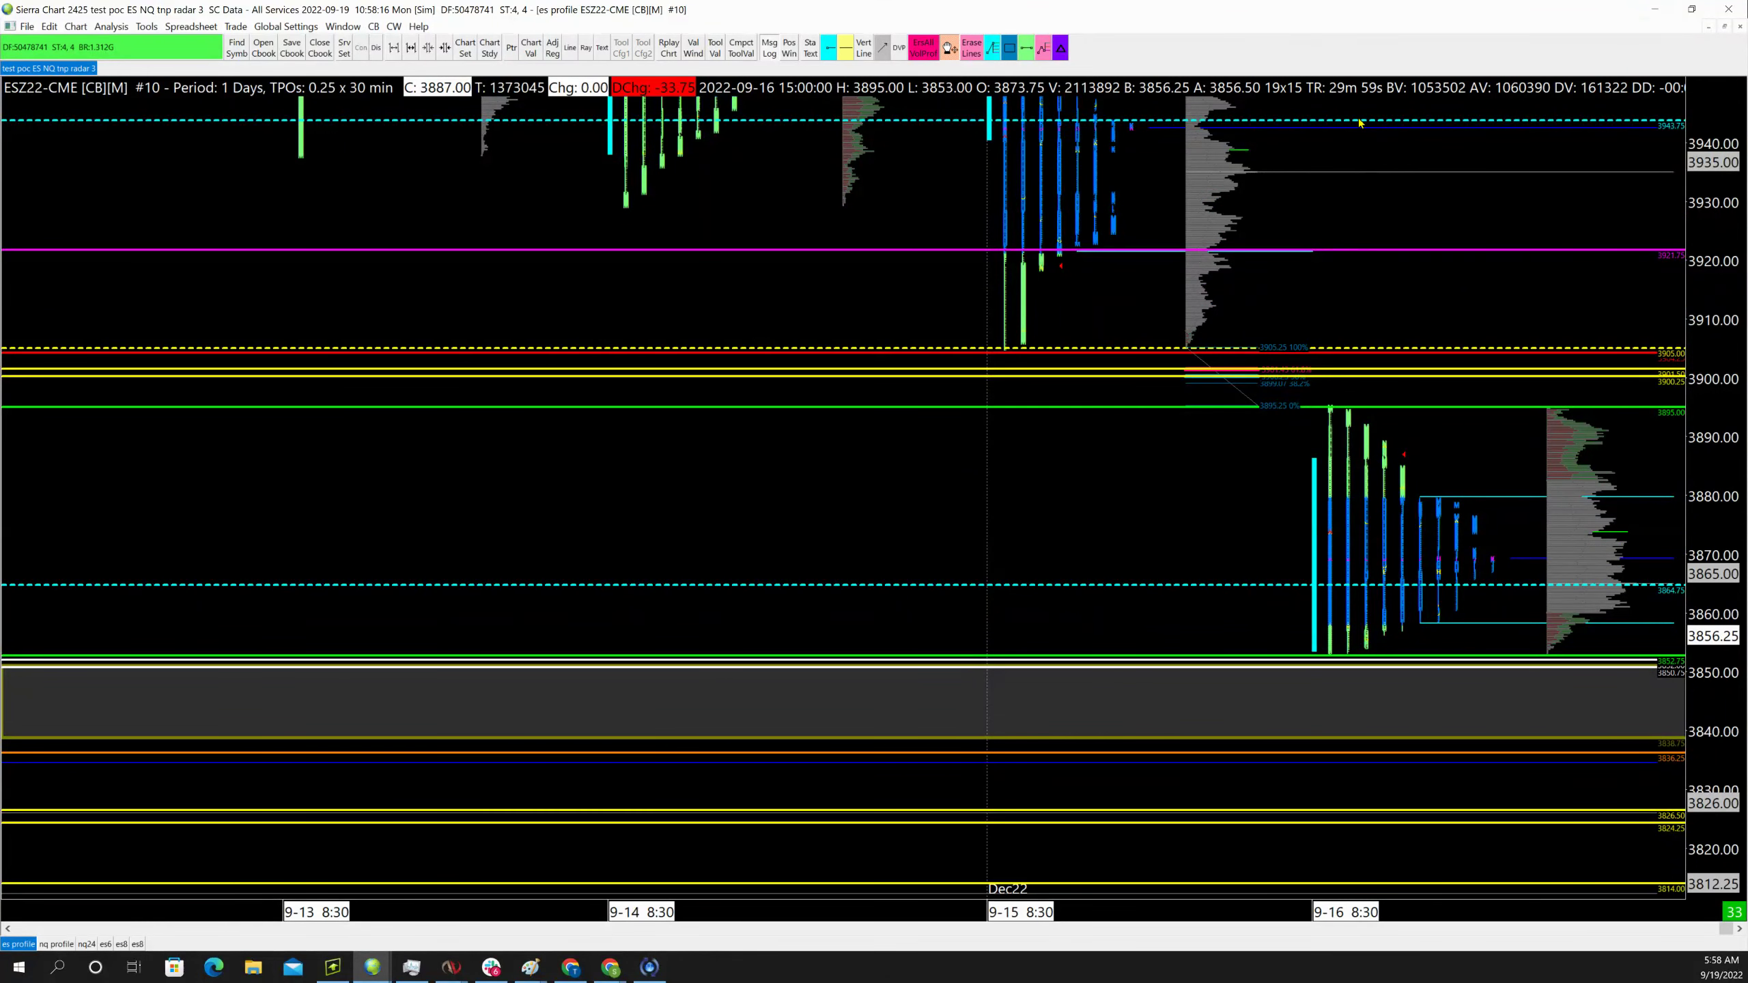
Move the top cyan dashed line to 3871.50 and add yellow lines at 3934.25 and 3935.75
{"action": "left_click_drag", "start_coordinate": [1359, 123], "coordinate": [1341, 562]}
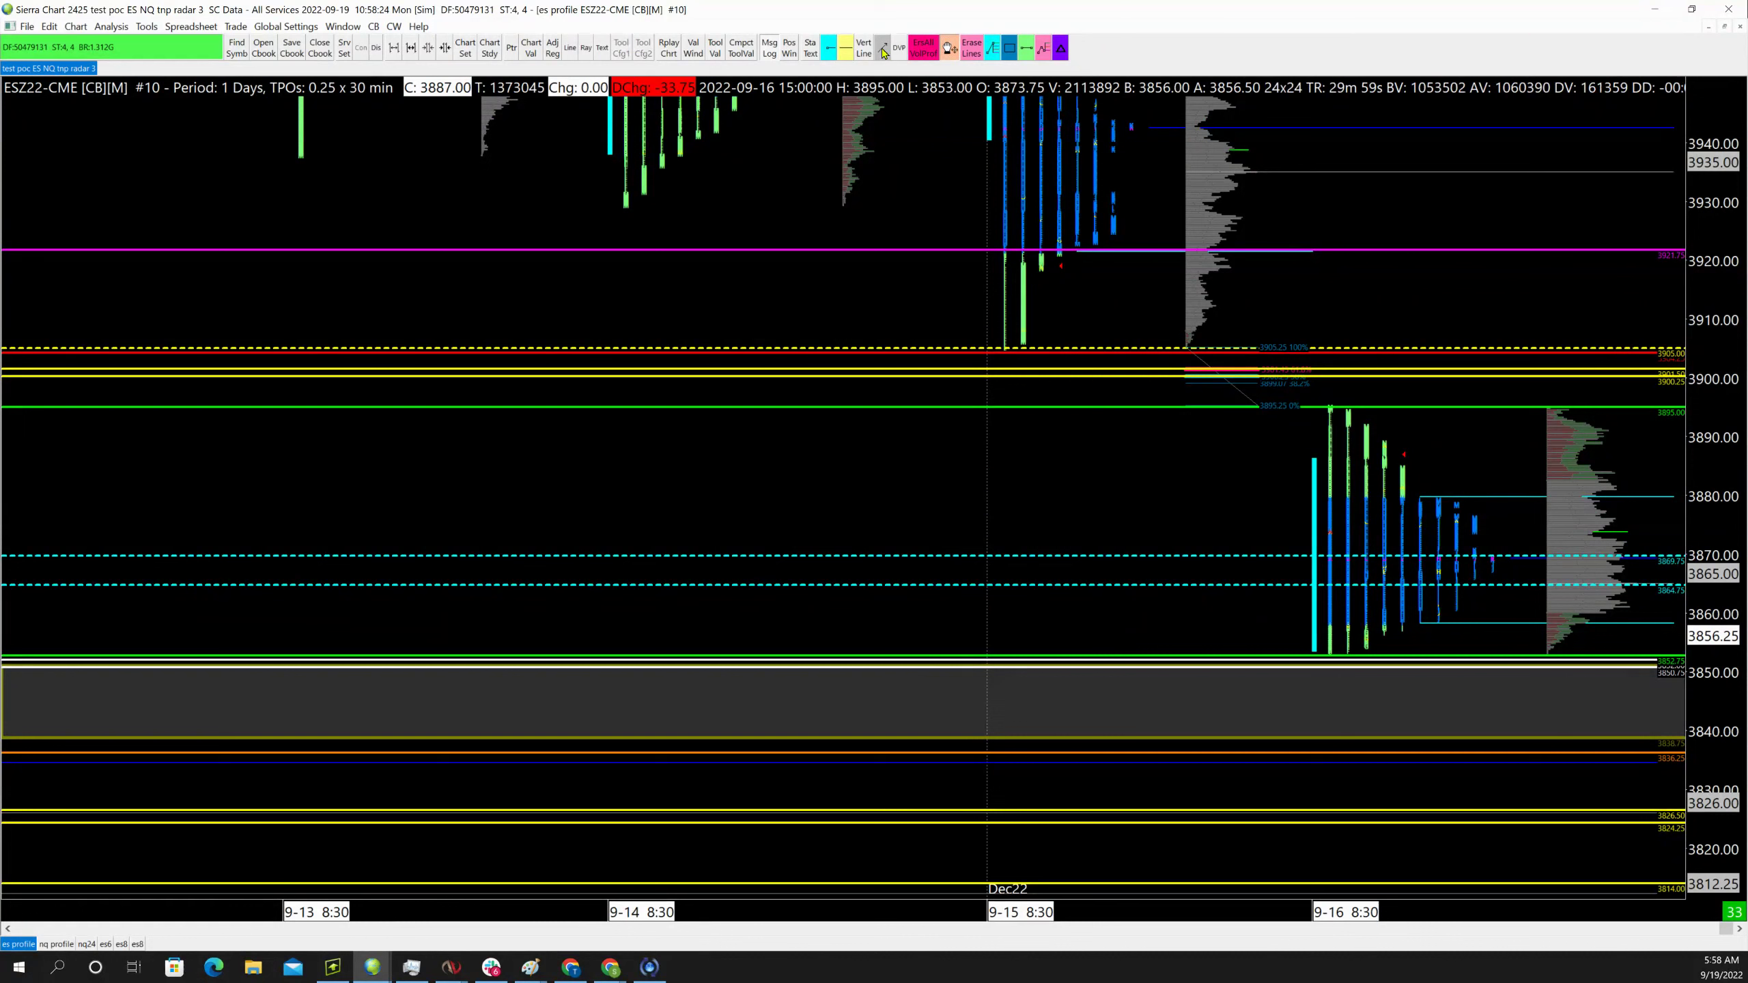
{"action": "left_click", "coordinate": [845, 48]}
{"action": "left_click", "coordinate": [1296, 185]}
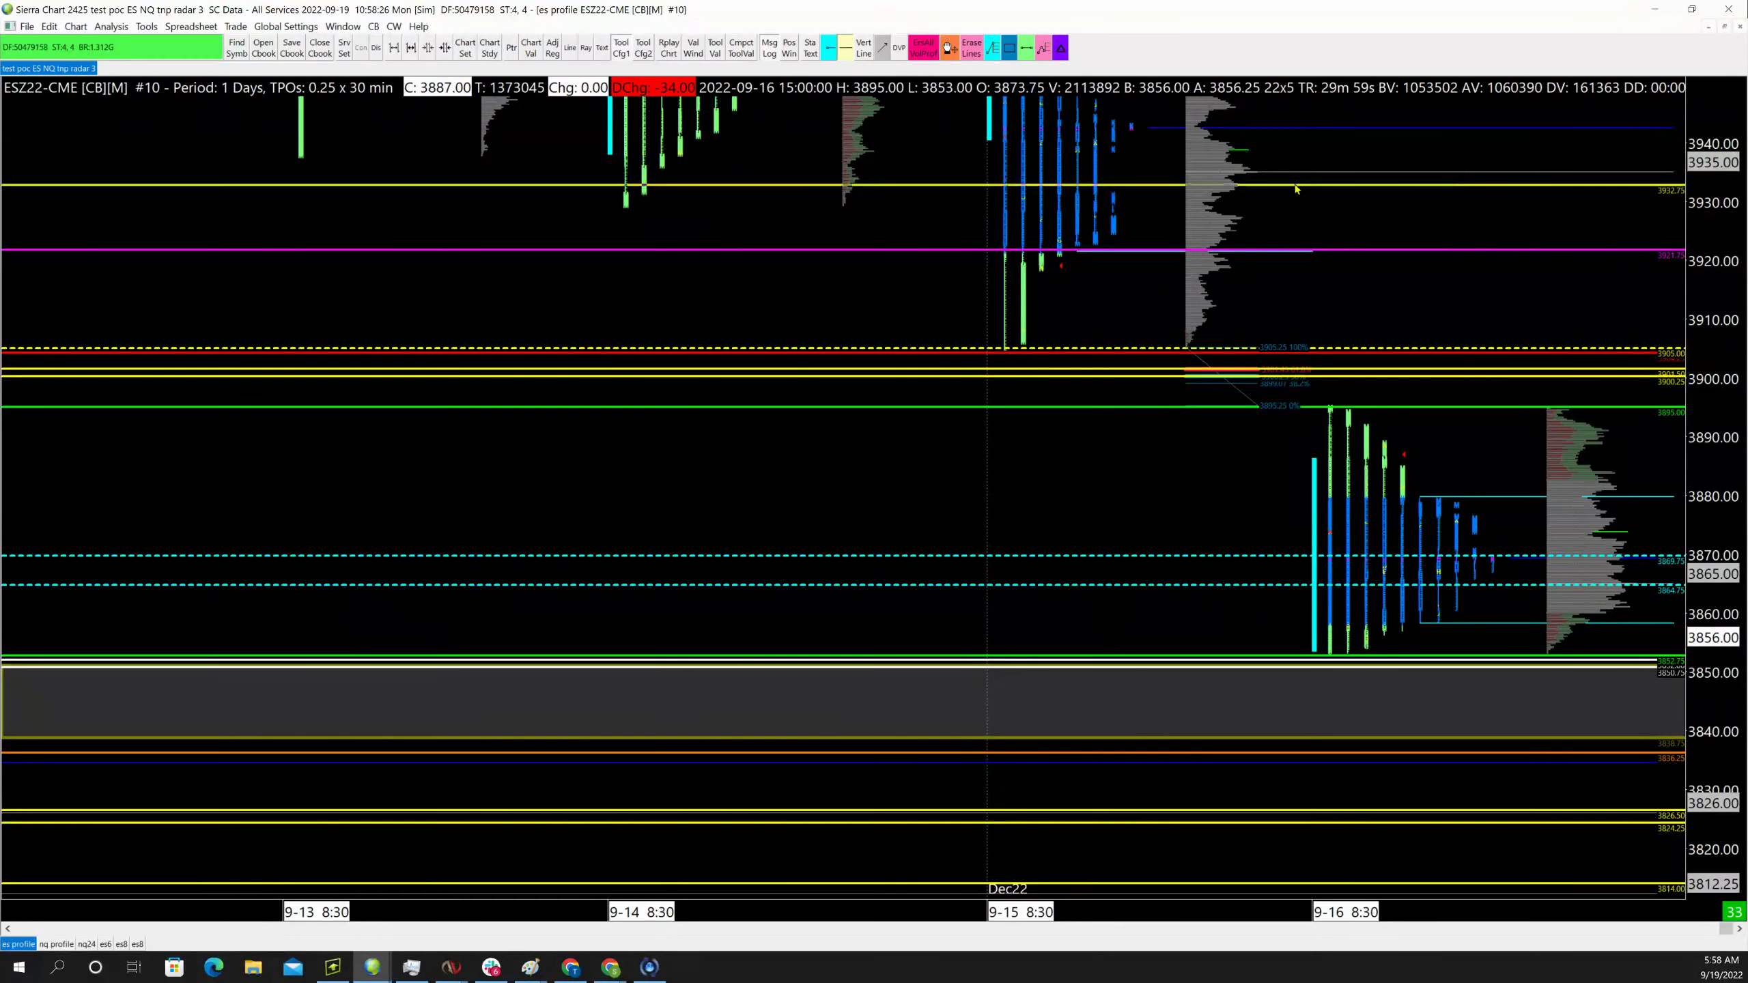
{"action": "left_click_drag", "start_coordinate": [1295, 188], "coordinate": [1291, 183]}
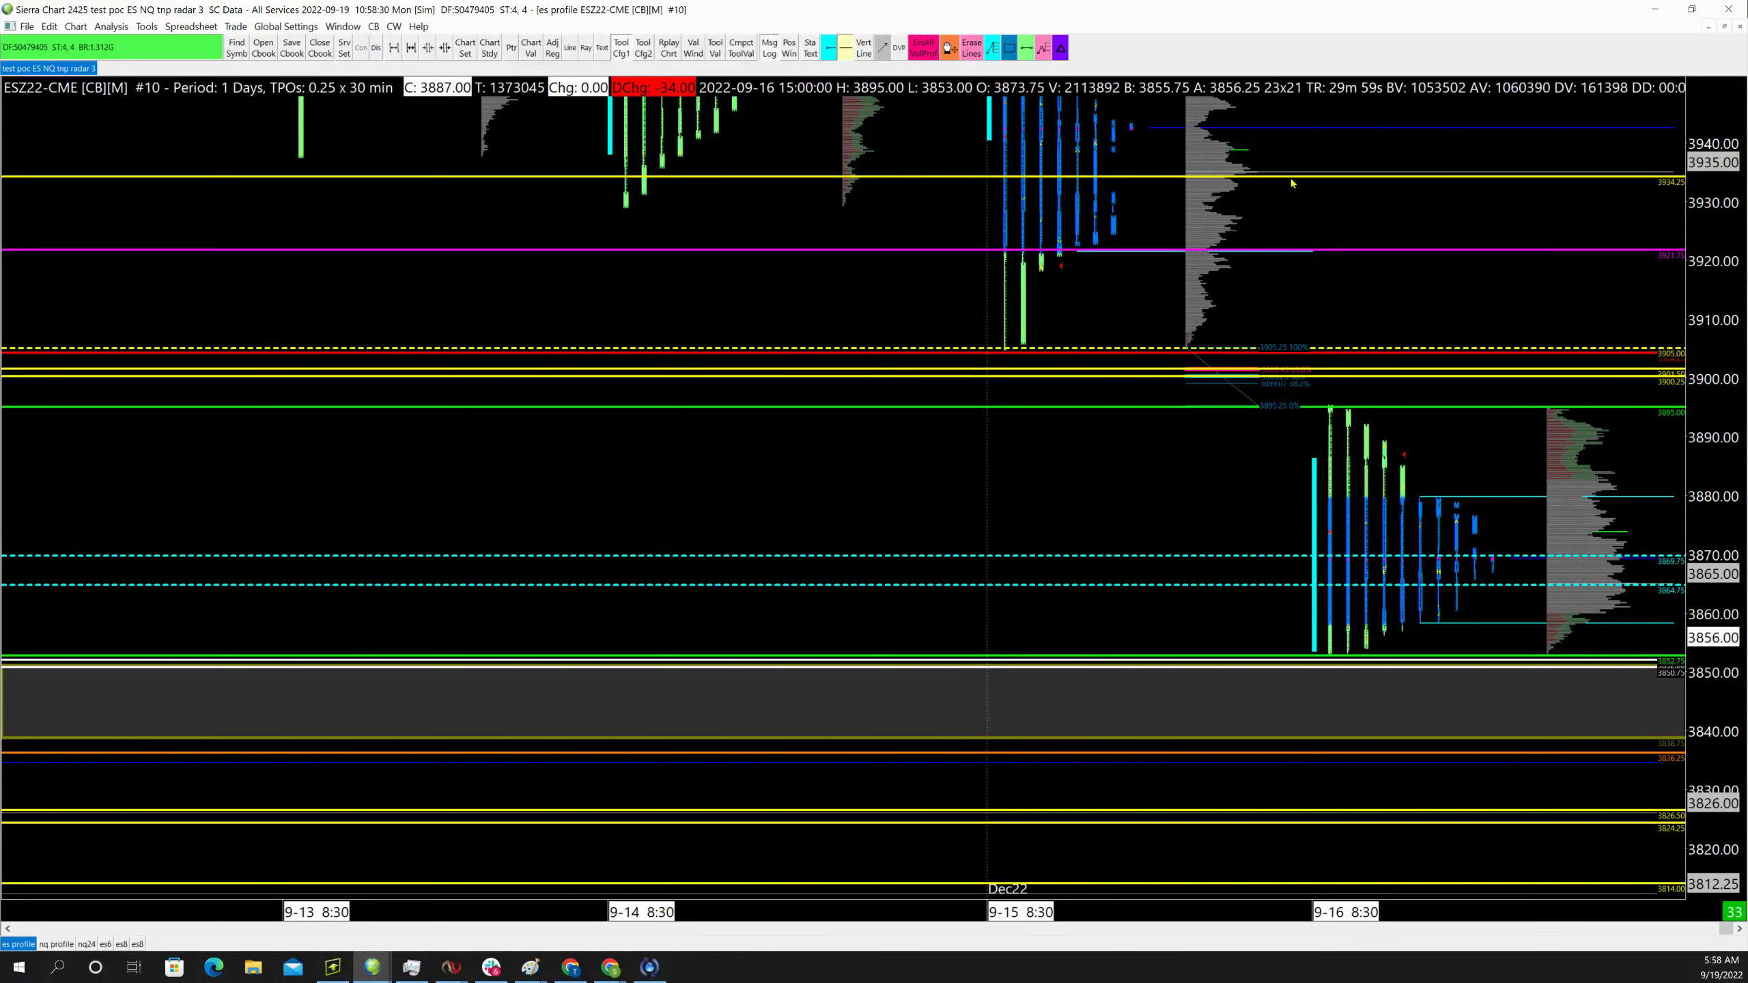
{"action": "left_click", "coordinate": [1345, 168]}
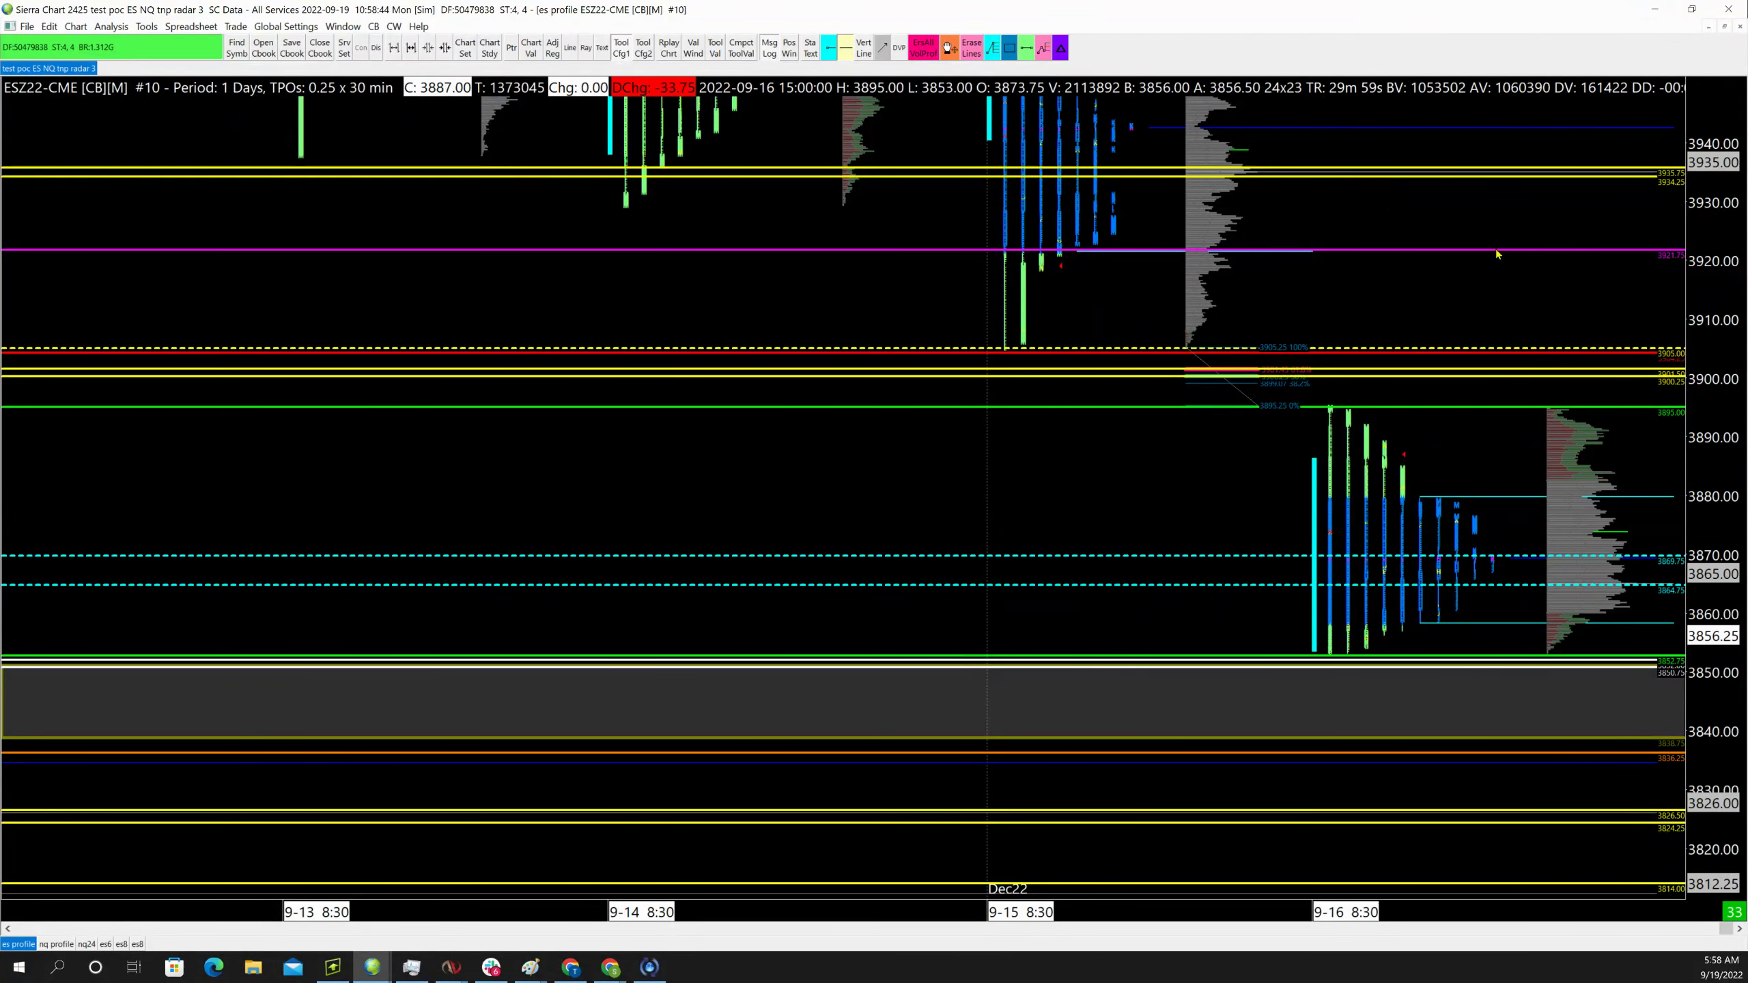
{"action": "right_click", "coordinate": [1467, 250]}
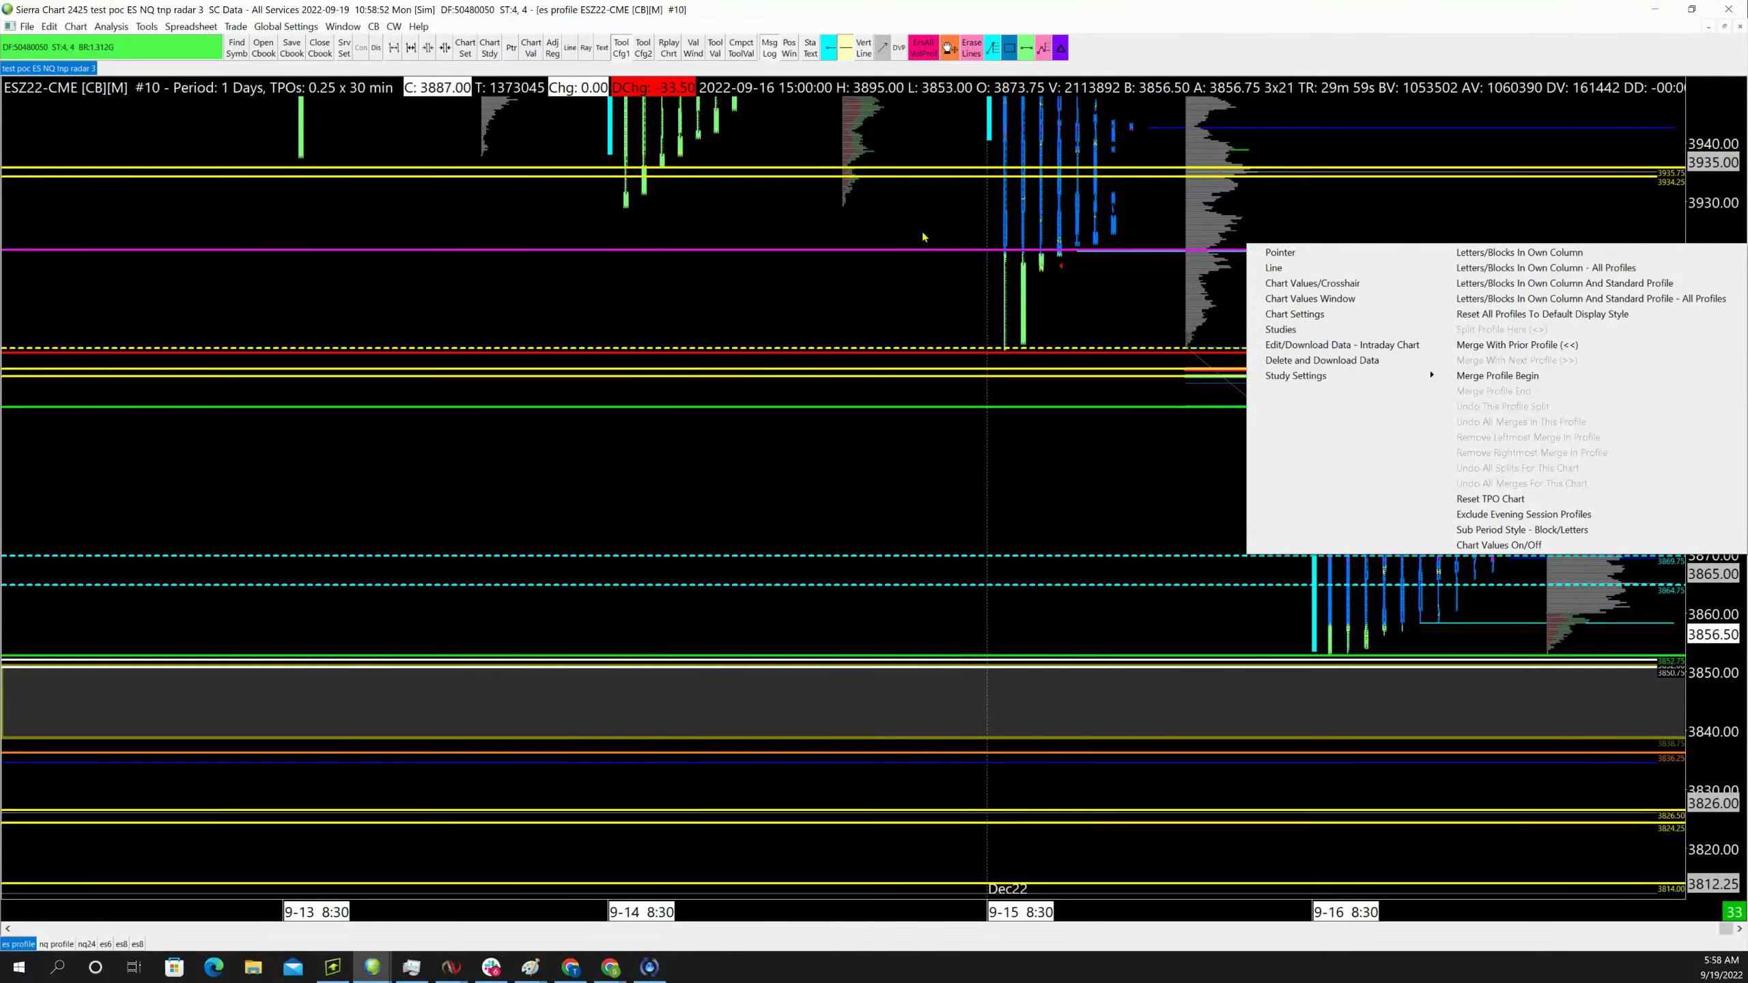
Copy the magenta line to about 3880 and 3858.50, then compress the scale to show 3790–3960
{"action": "right_click", "coordinate": [900, 249]}
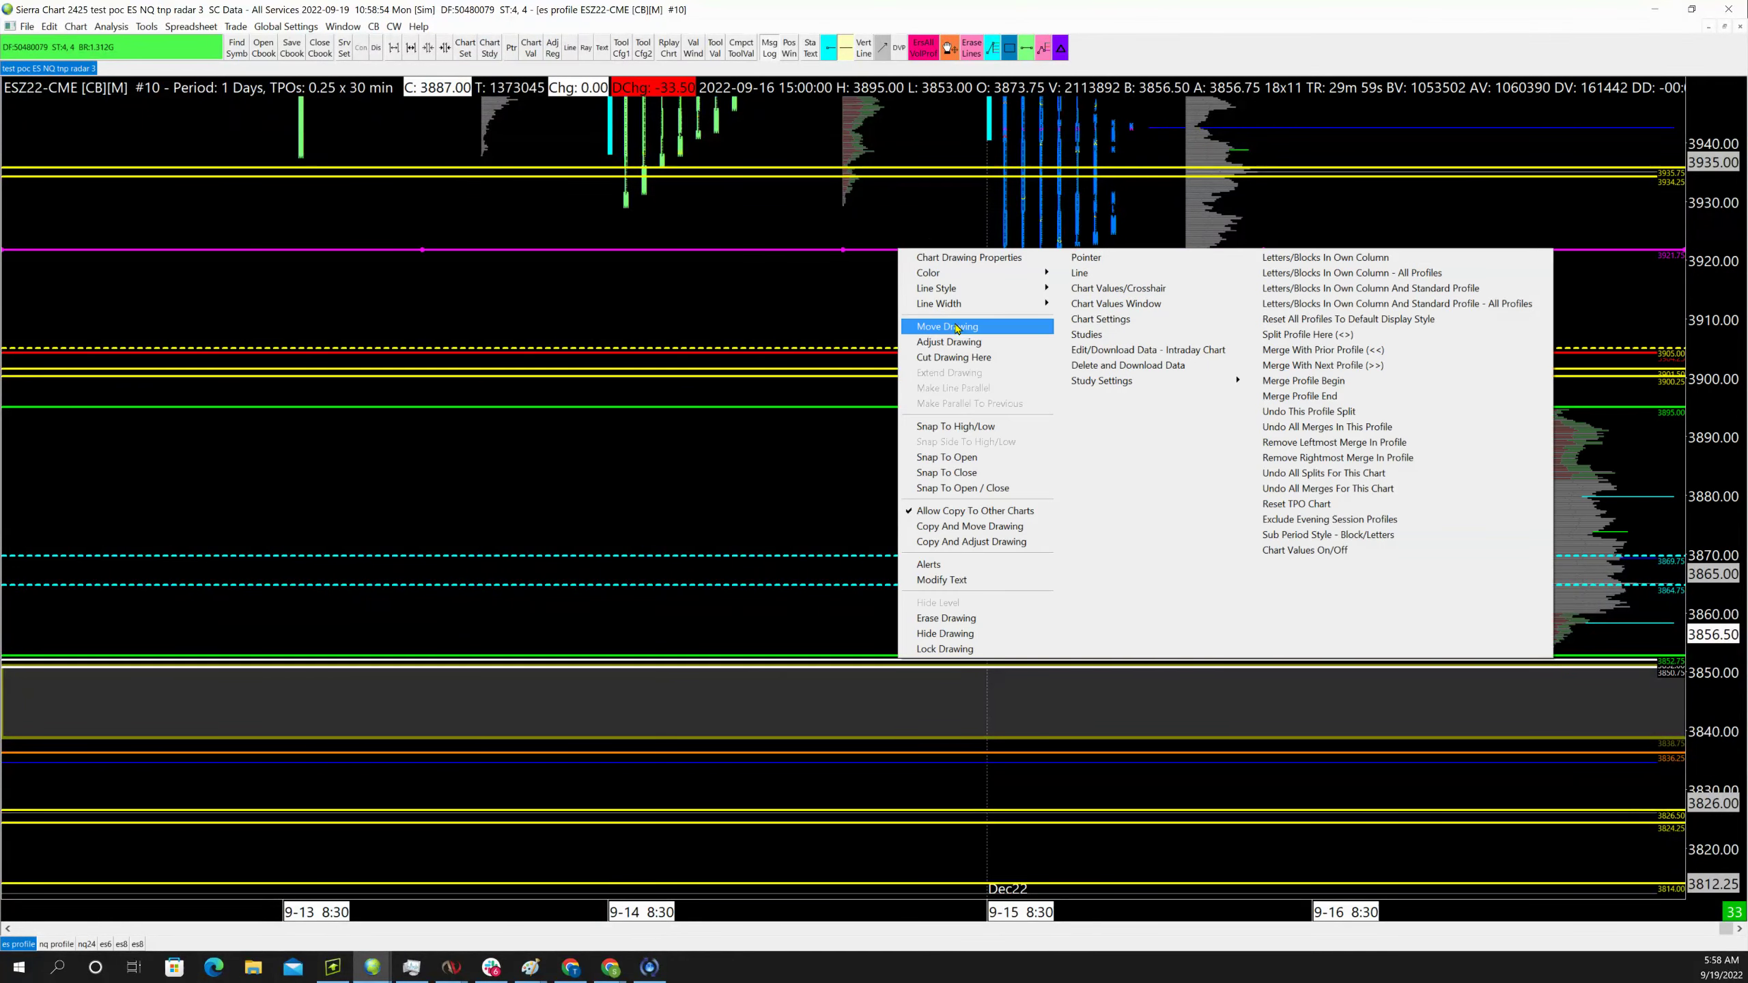
{"action": "left_click", "coordinate": [972, 528]}
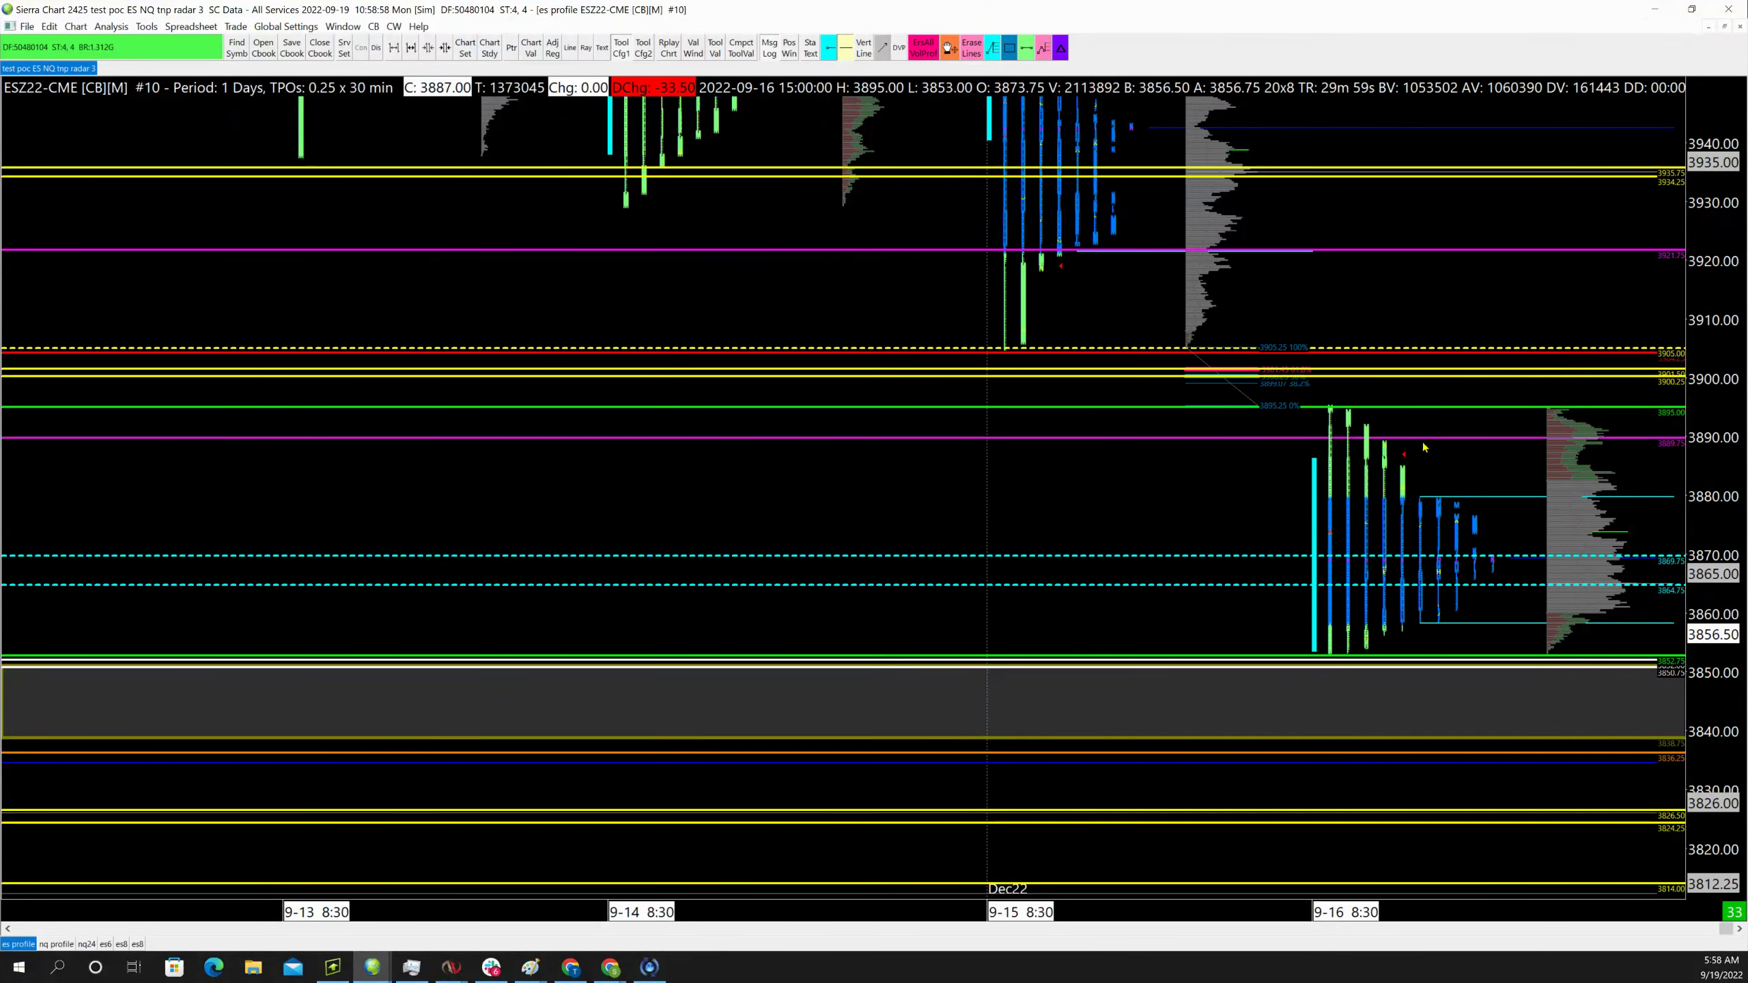
{"action": "left_click", "coordinate": [1444, 504]}
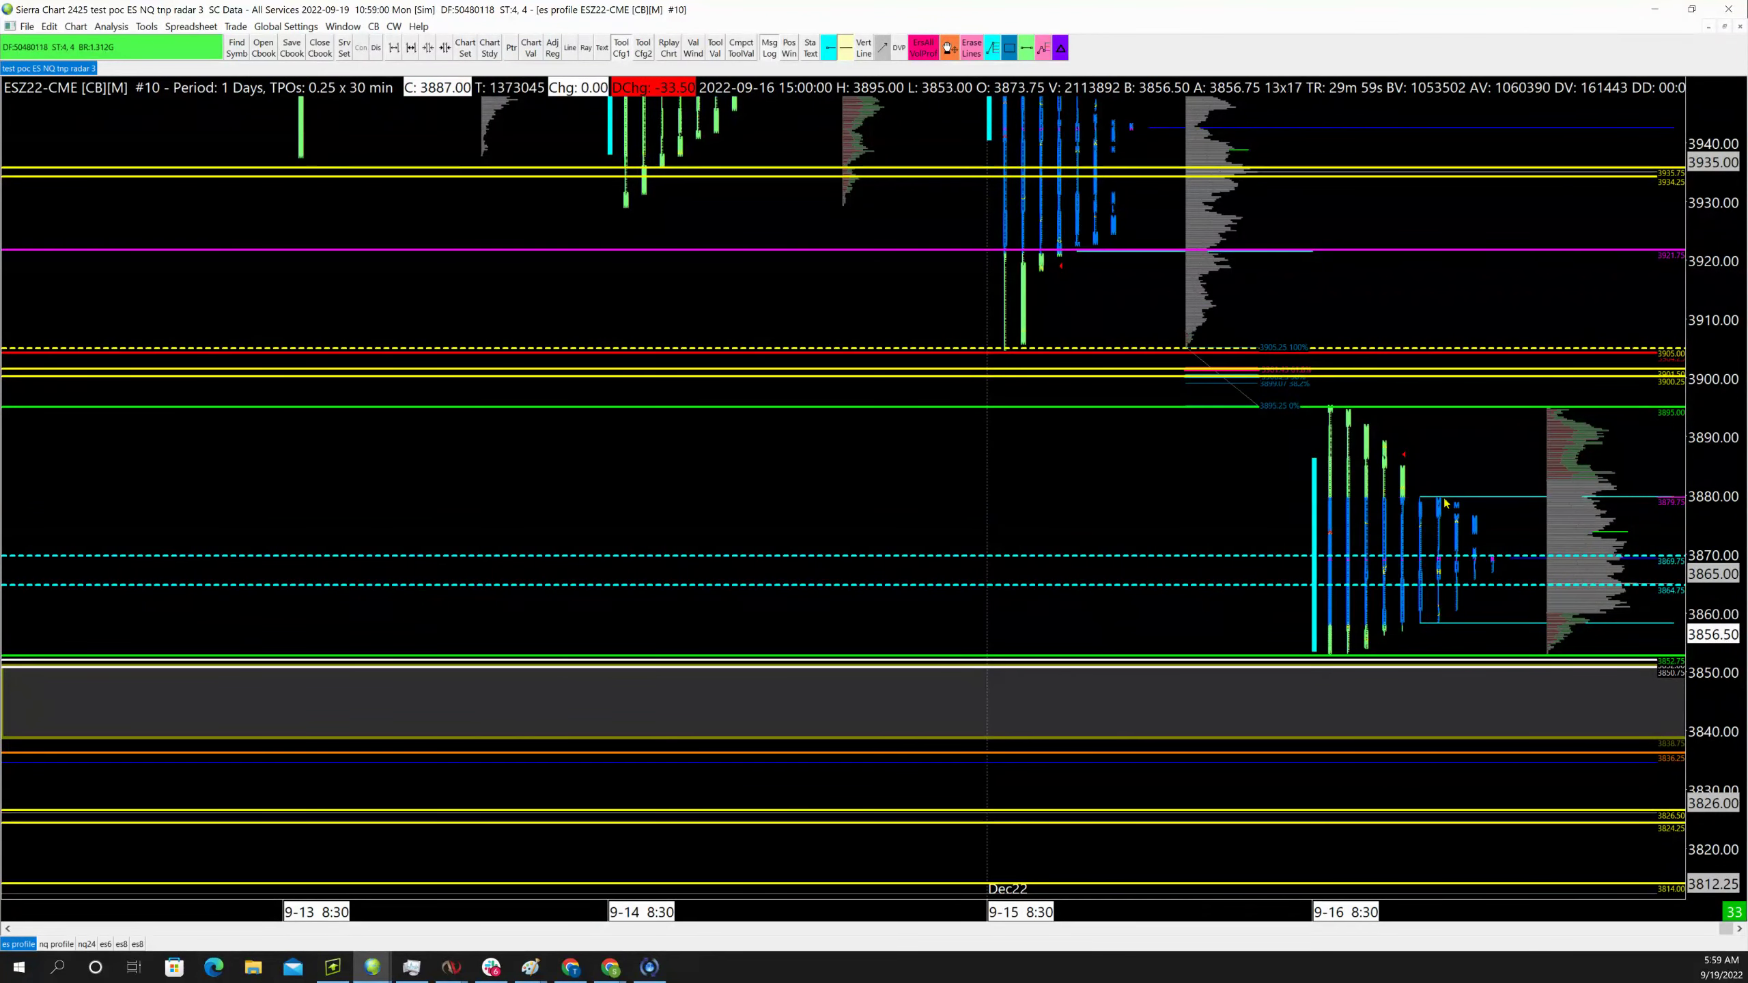
{"action": "right_click", "coordinate": [1251, 494]}
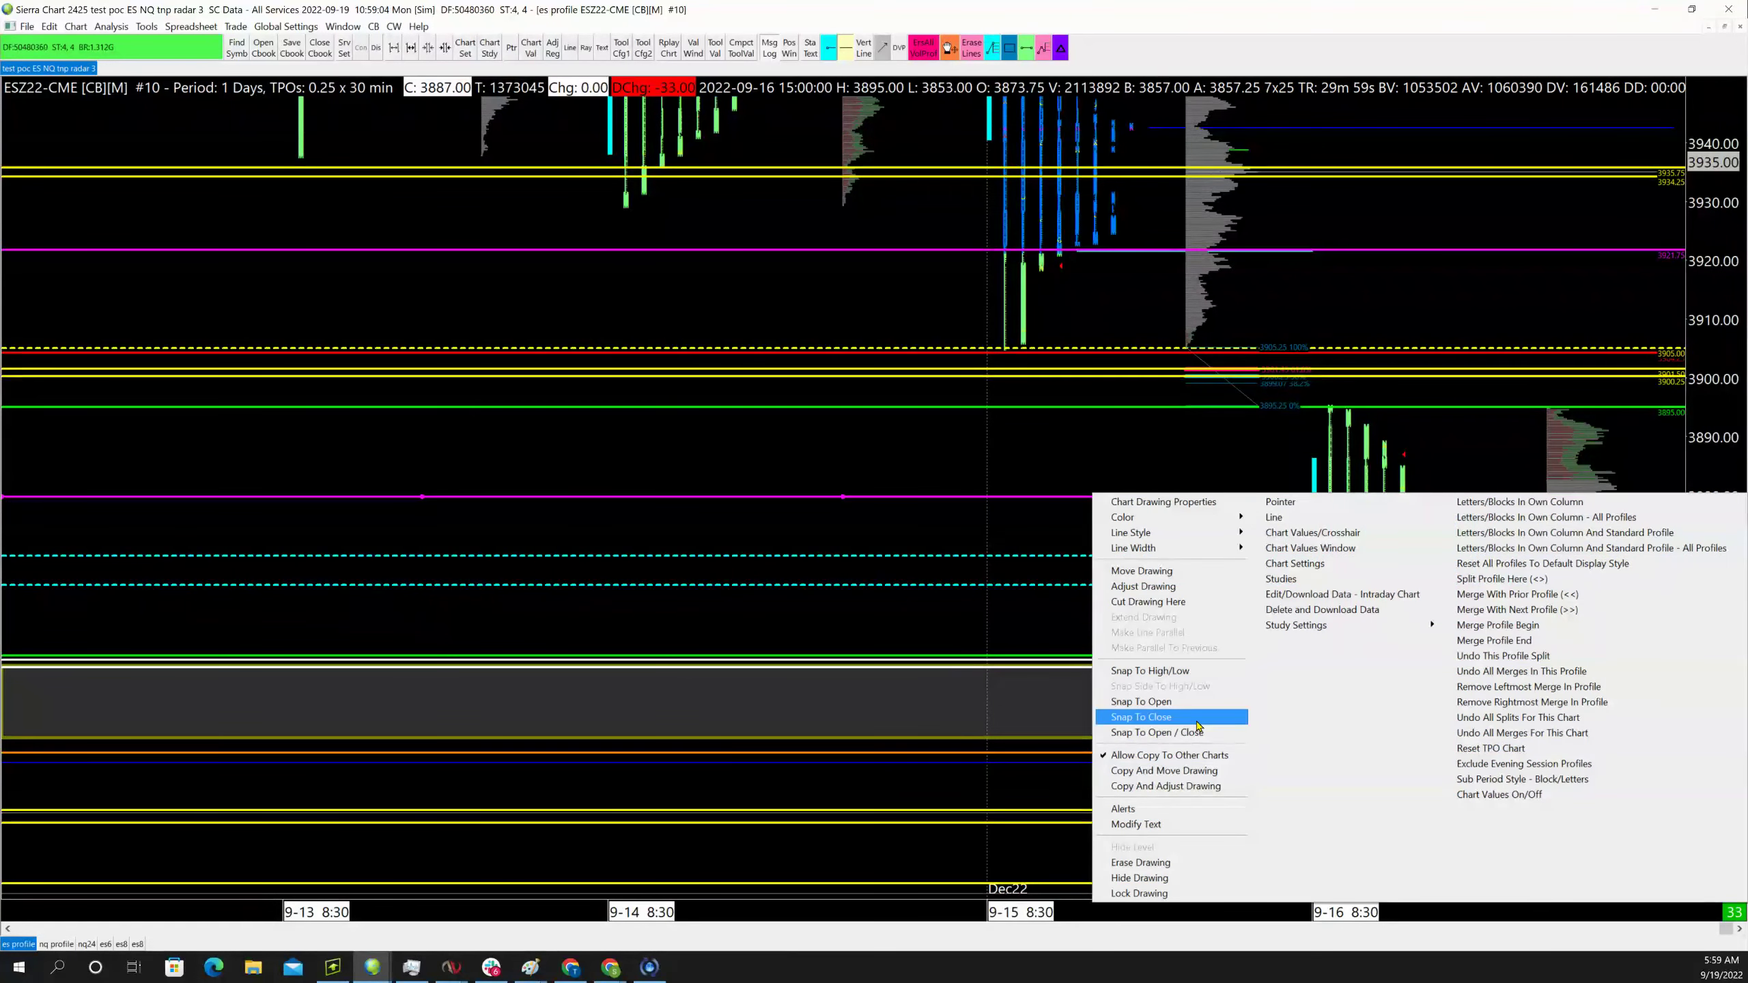
{"action": "left_click", "coordinate": [1163, 771]}
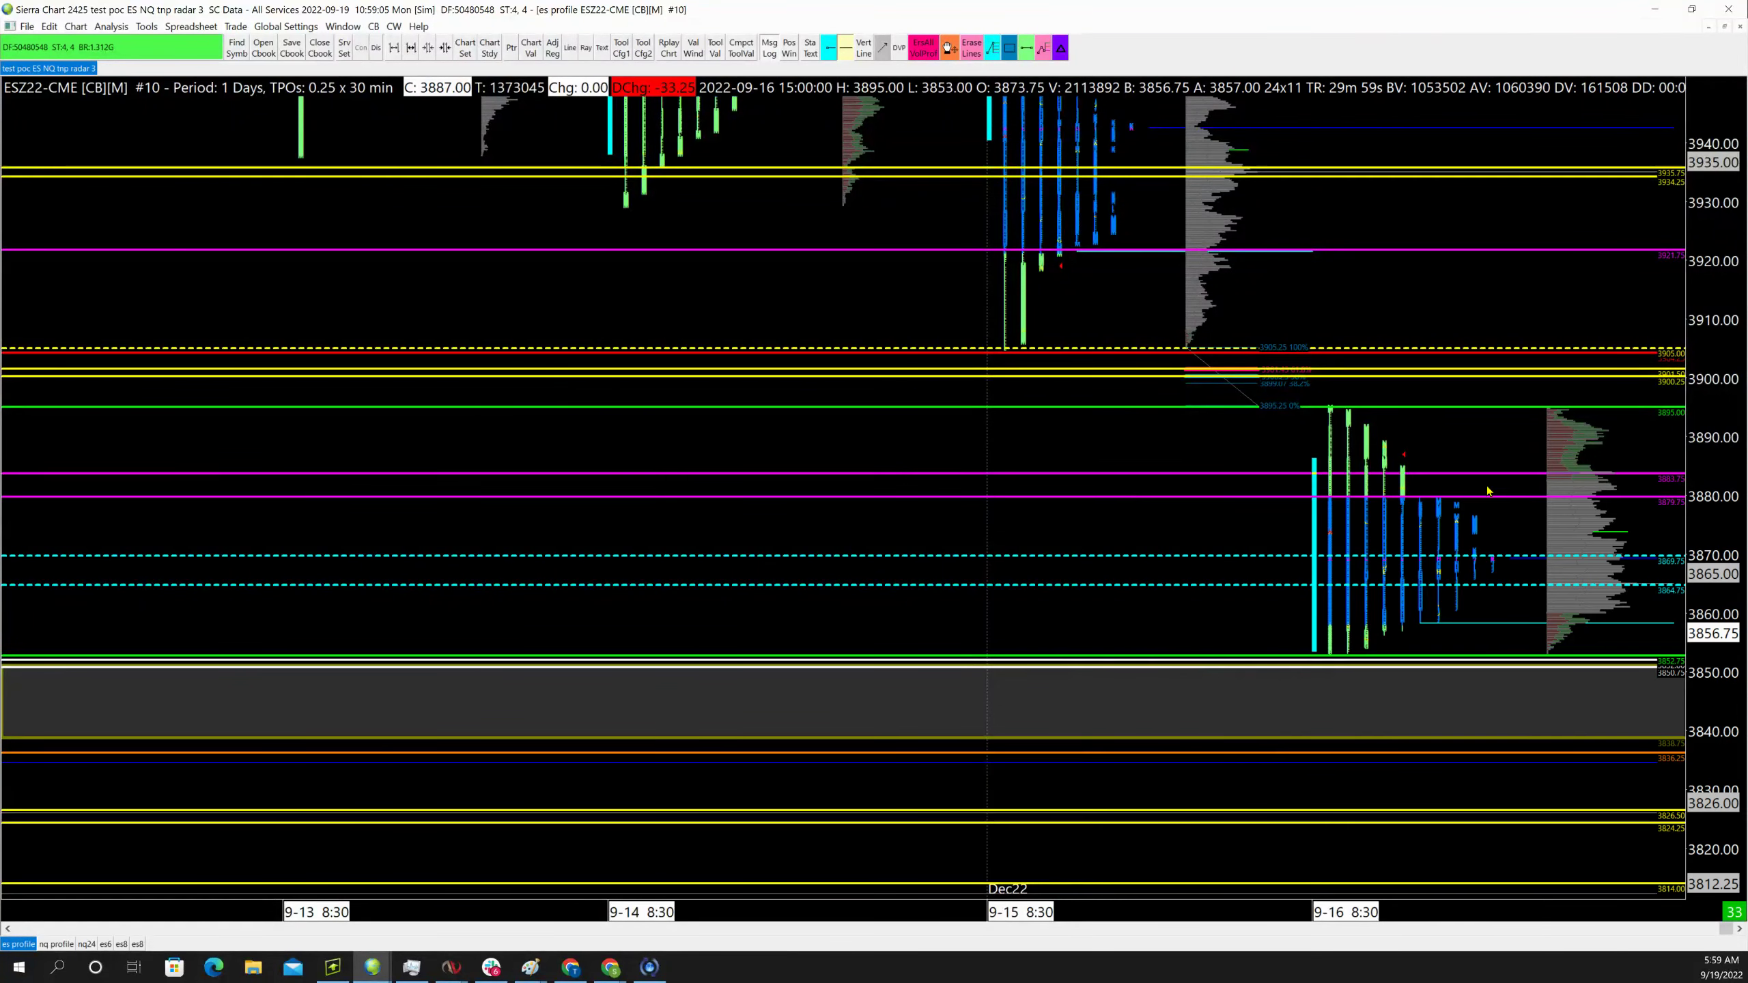
{"action": "left_click", "coordinate": [1503, 623]}
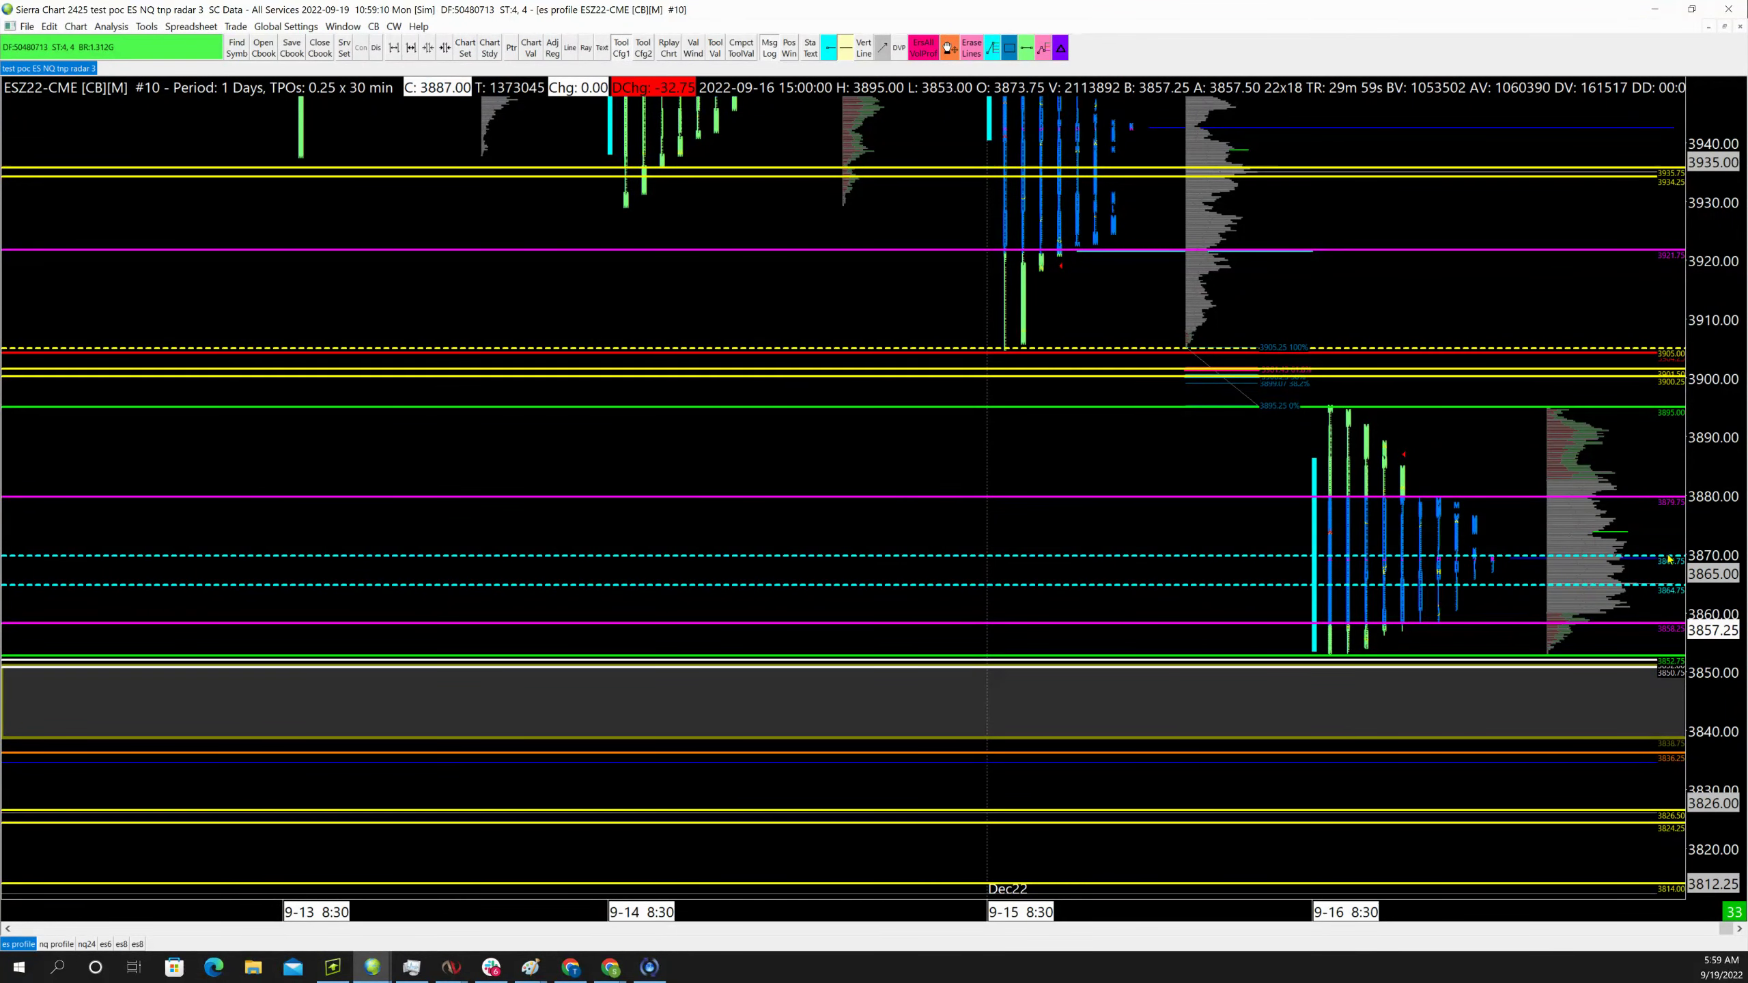
{"action": "scroll", "coordinate": [1714, 549], "scroll_direction": "up", "scroll_amount": 3}
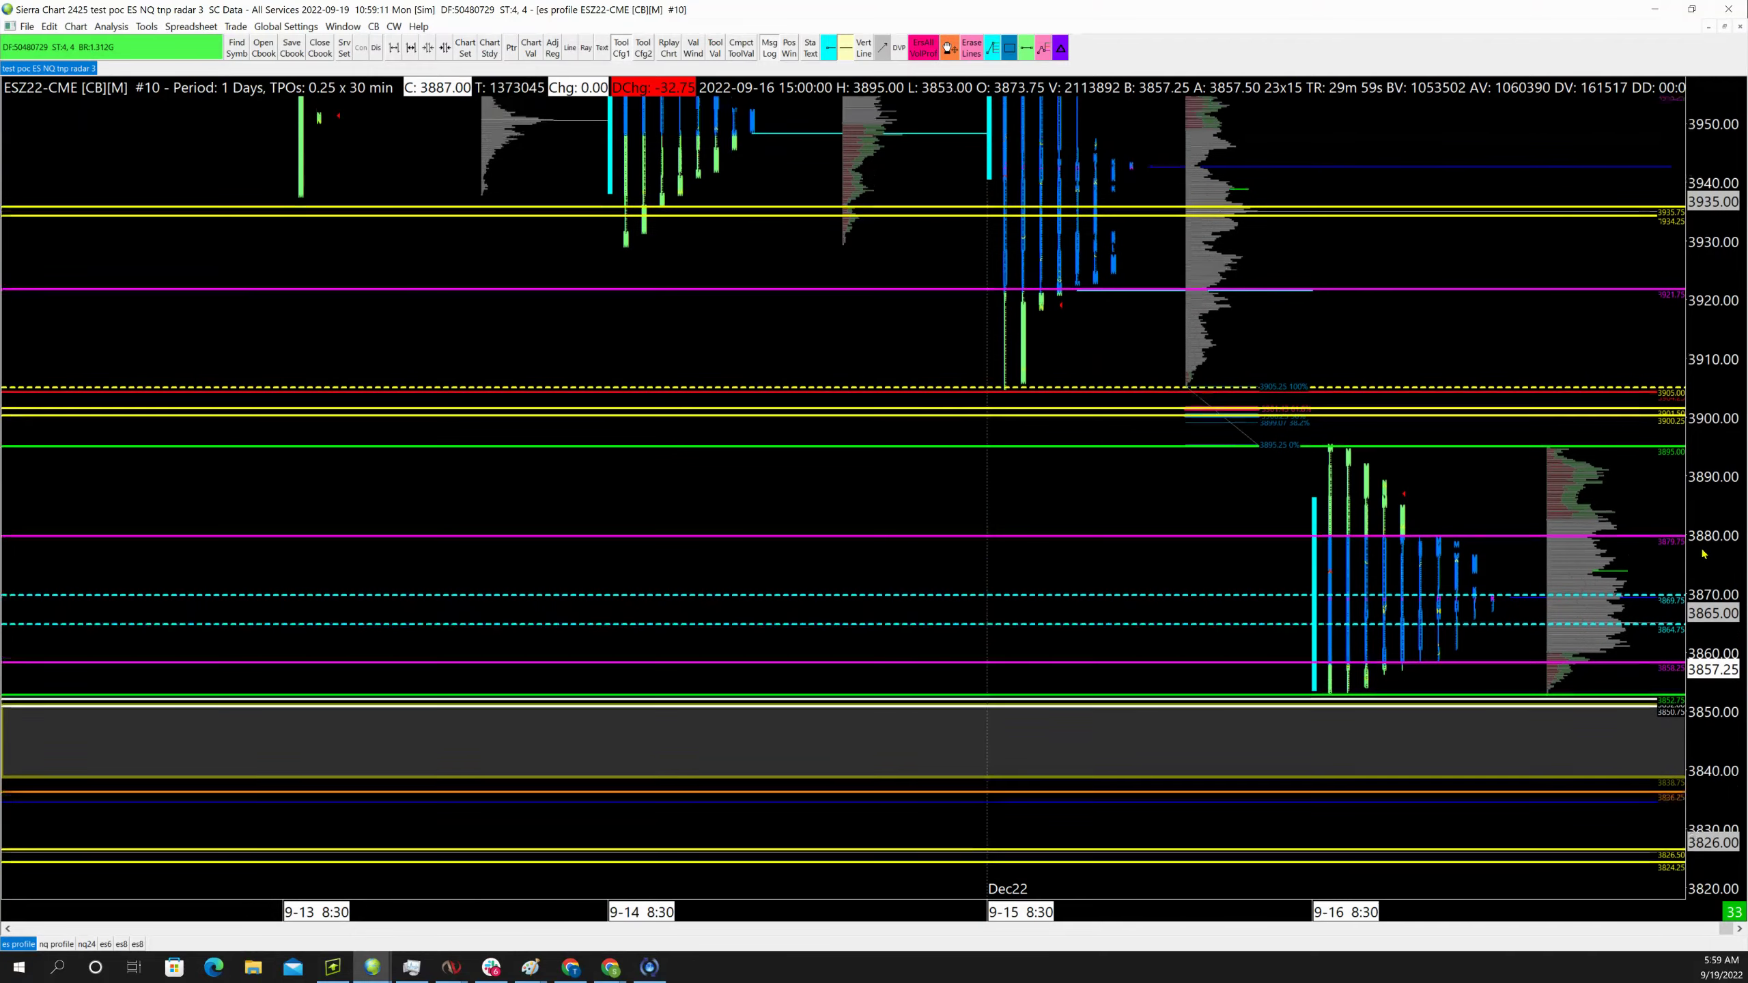
{"action": "left_click_drag", "start_coordinate": [1709, 549], "coordinate": [1712, 528]}
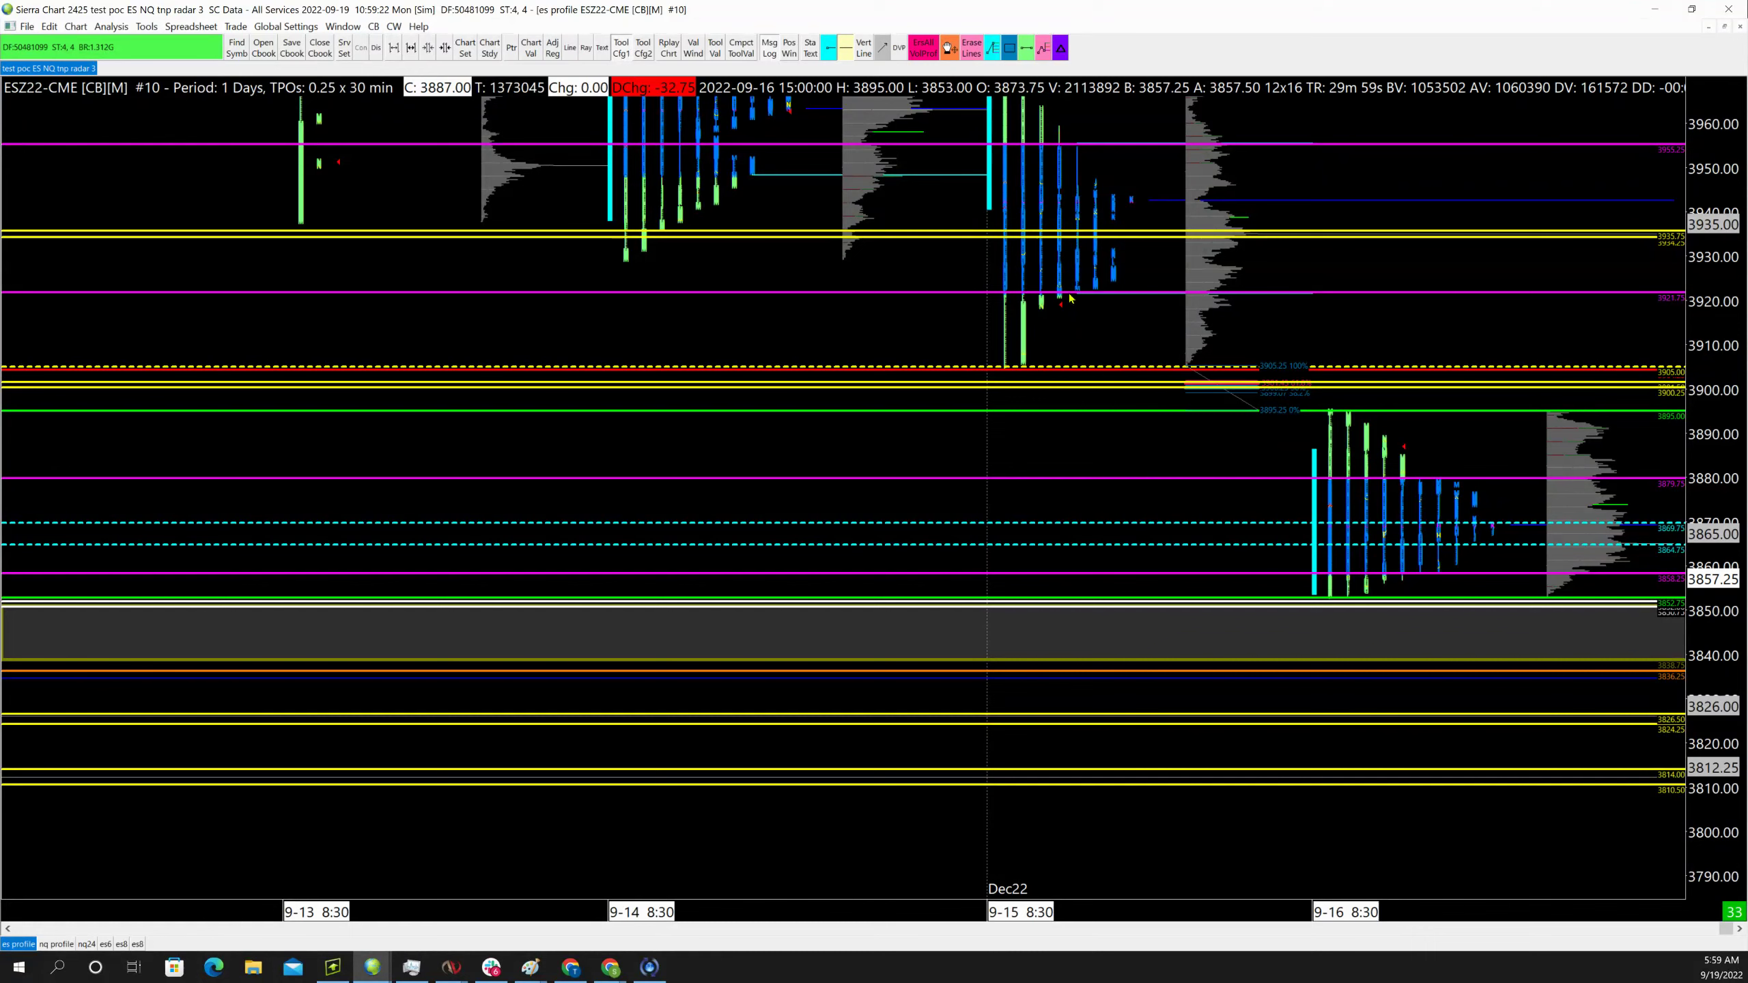
Add horizontal lines at 3917.75 and 3920.25 and recolour both cyan
{"action": "left_click", "coordinate": [1040, 310]}
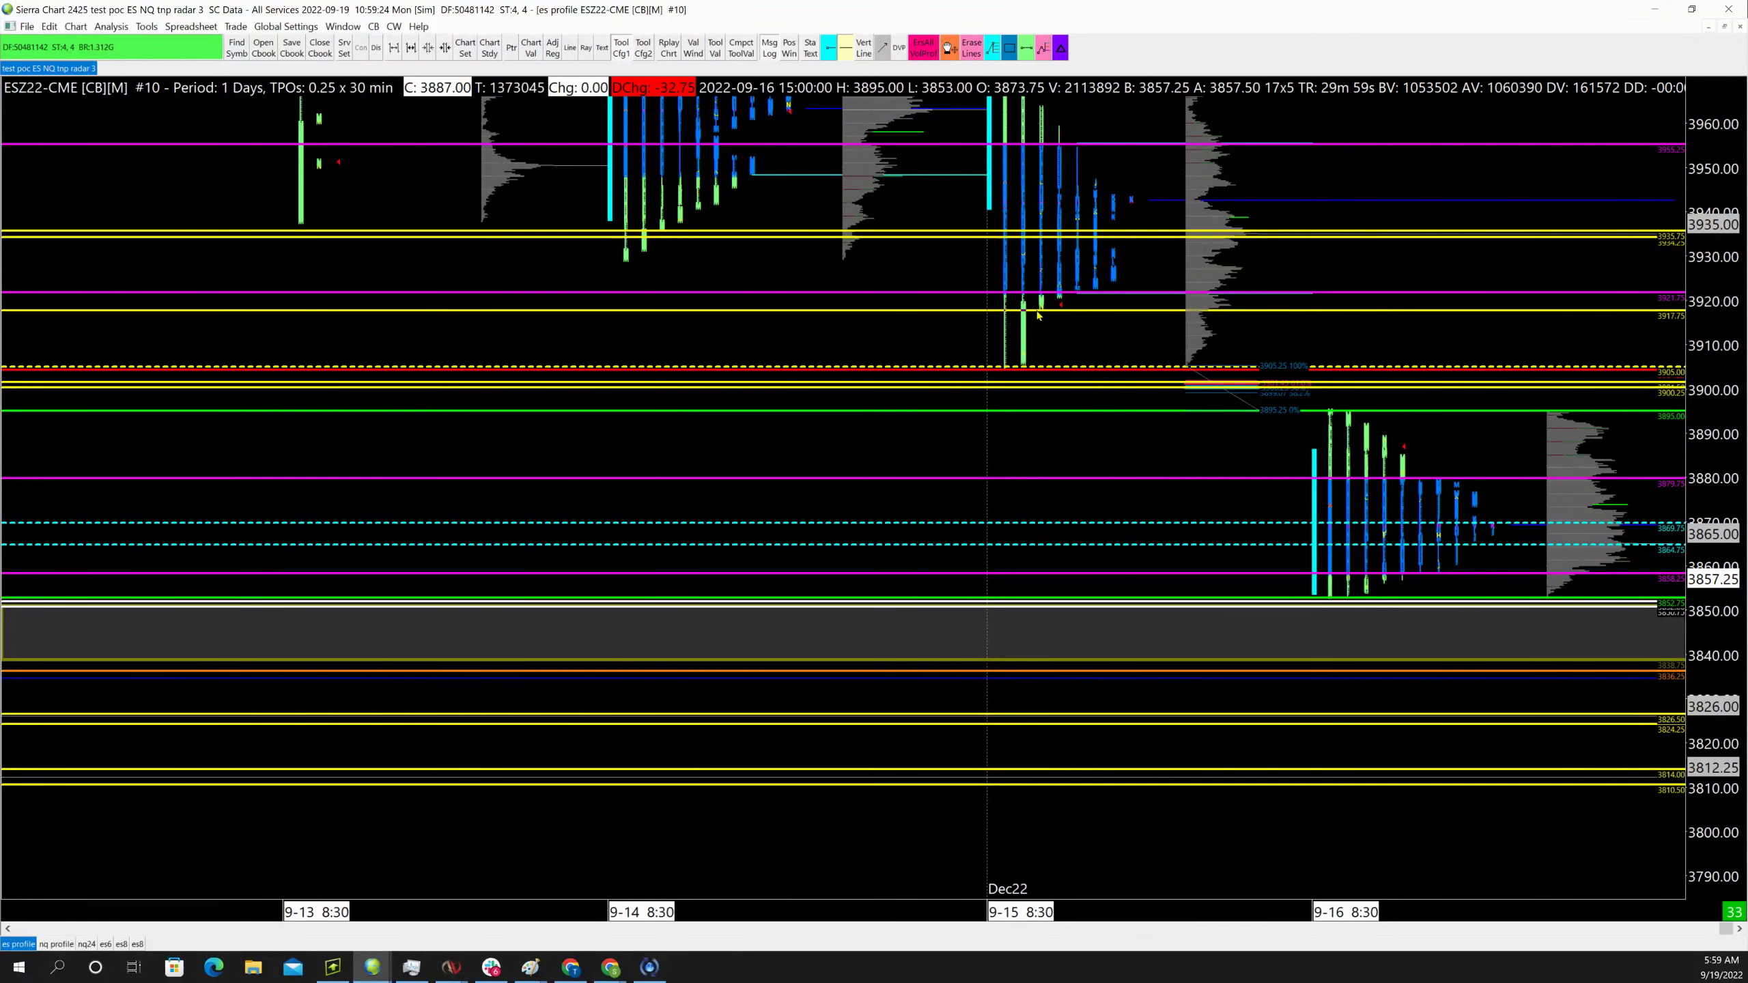
{"action": "left_click", "coordinate": [1038, 302]}
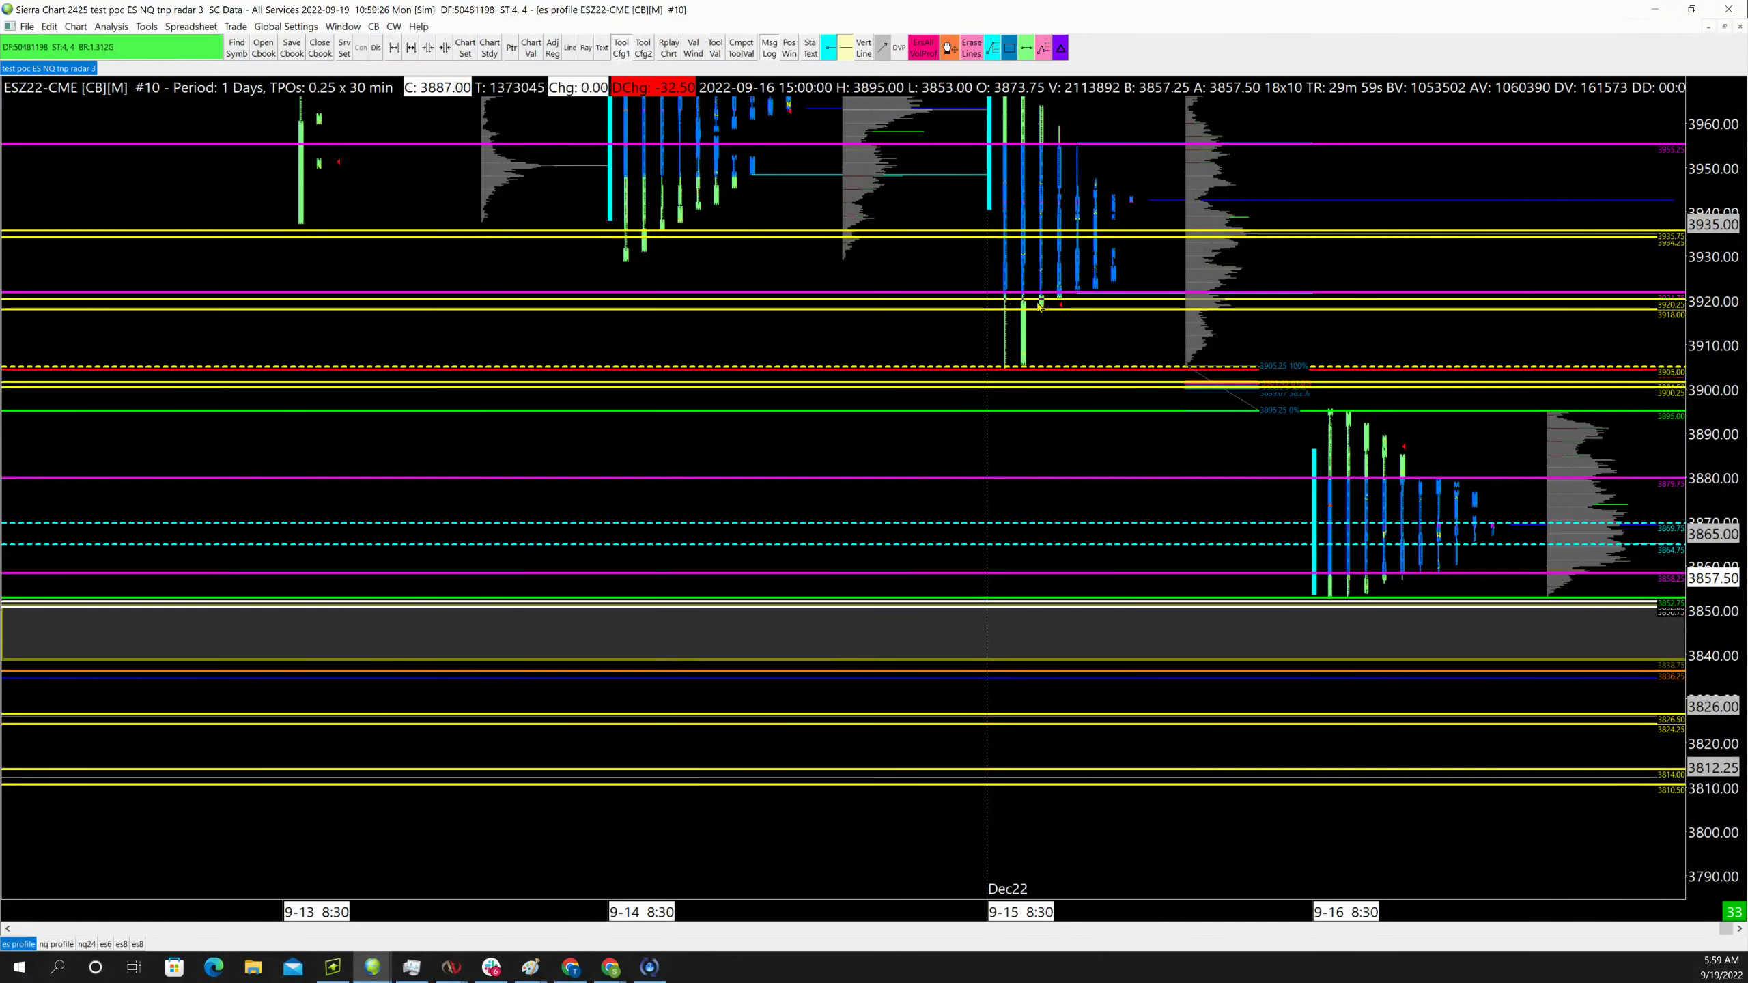
{"action": "right_click", "coordinate": [1040, 302]}
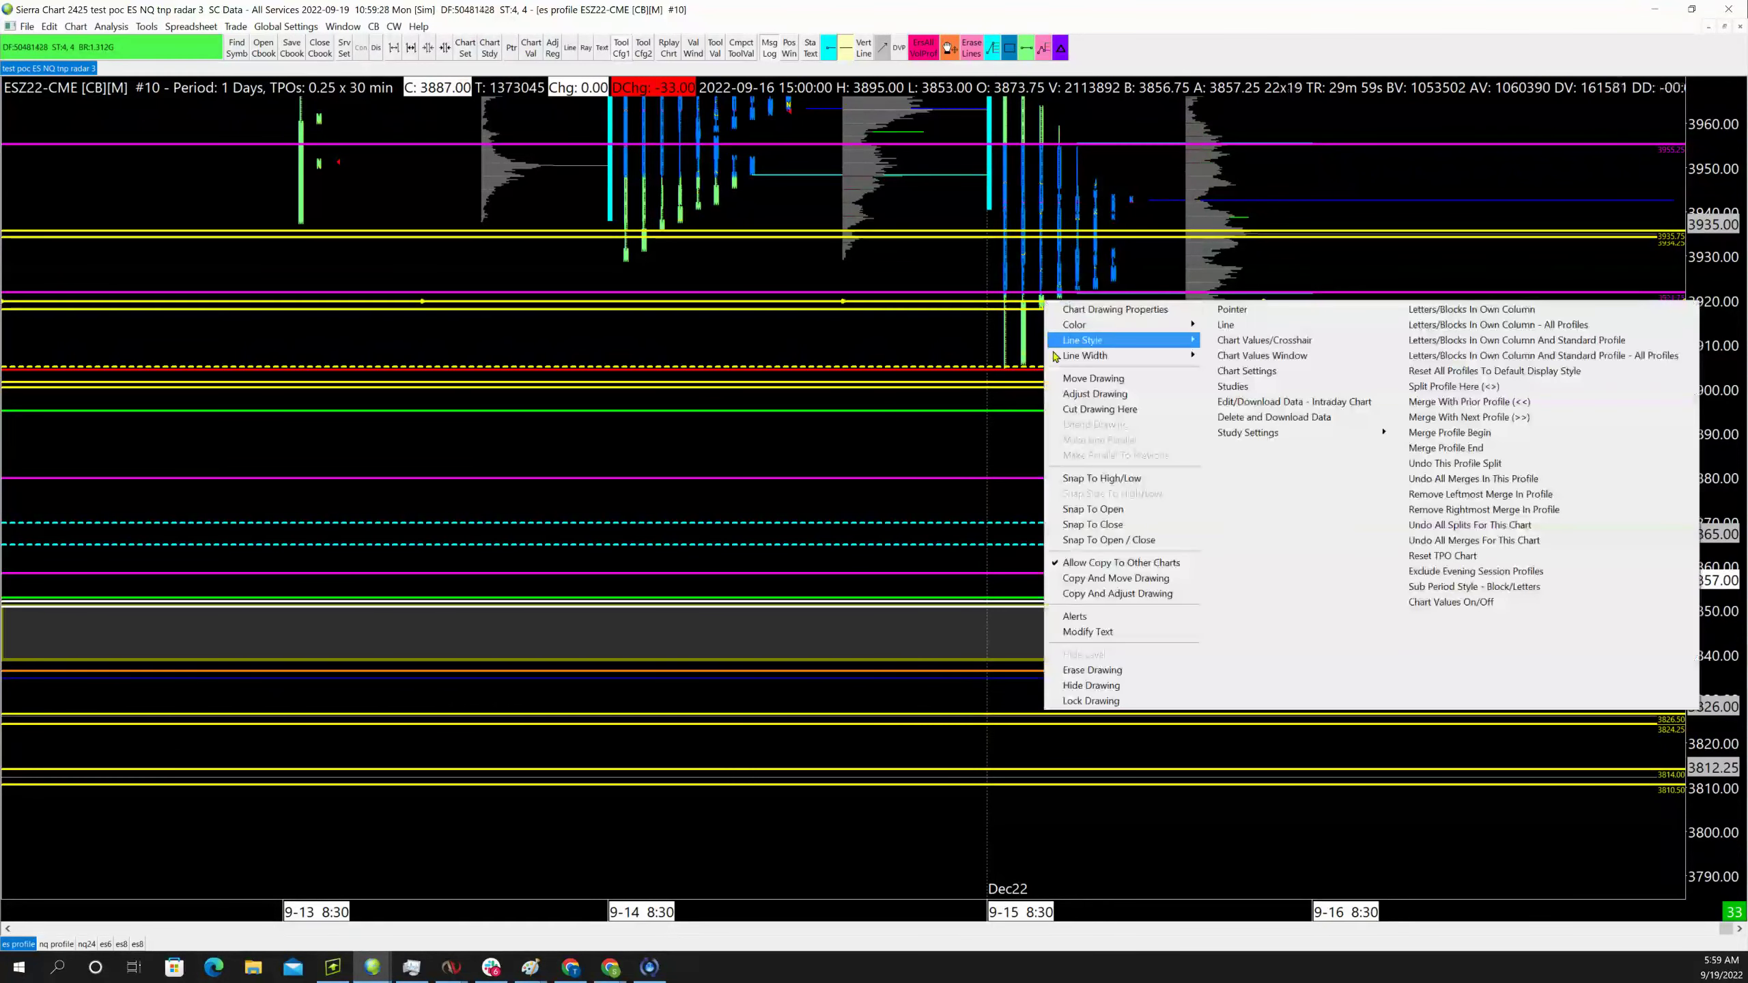
{"action": "mouse_move", "coordinate": [1129, 324]}
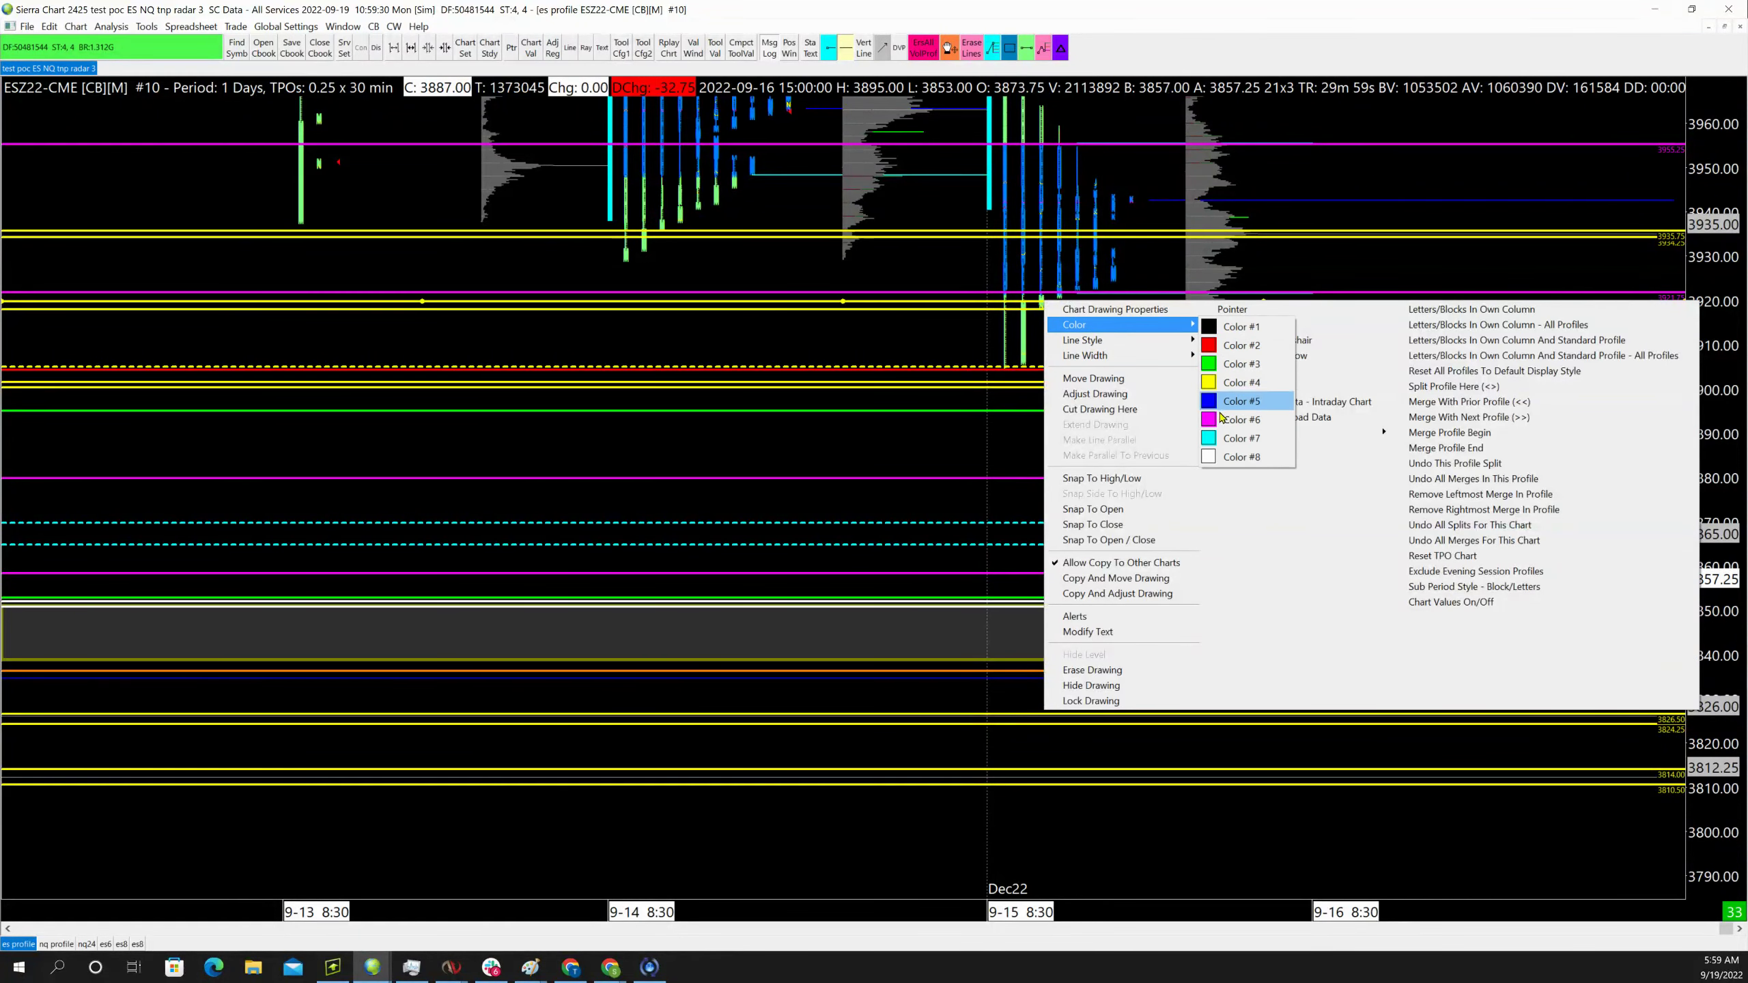
{"action": "left_click", "coordinate": [1235, 438]}
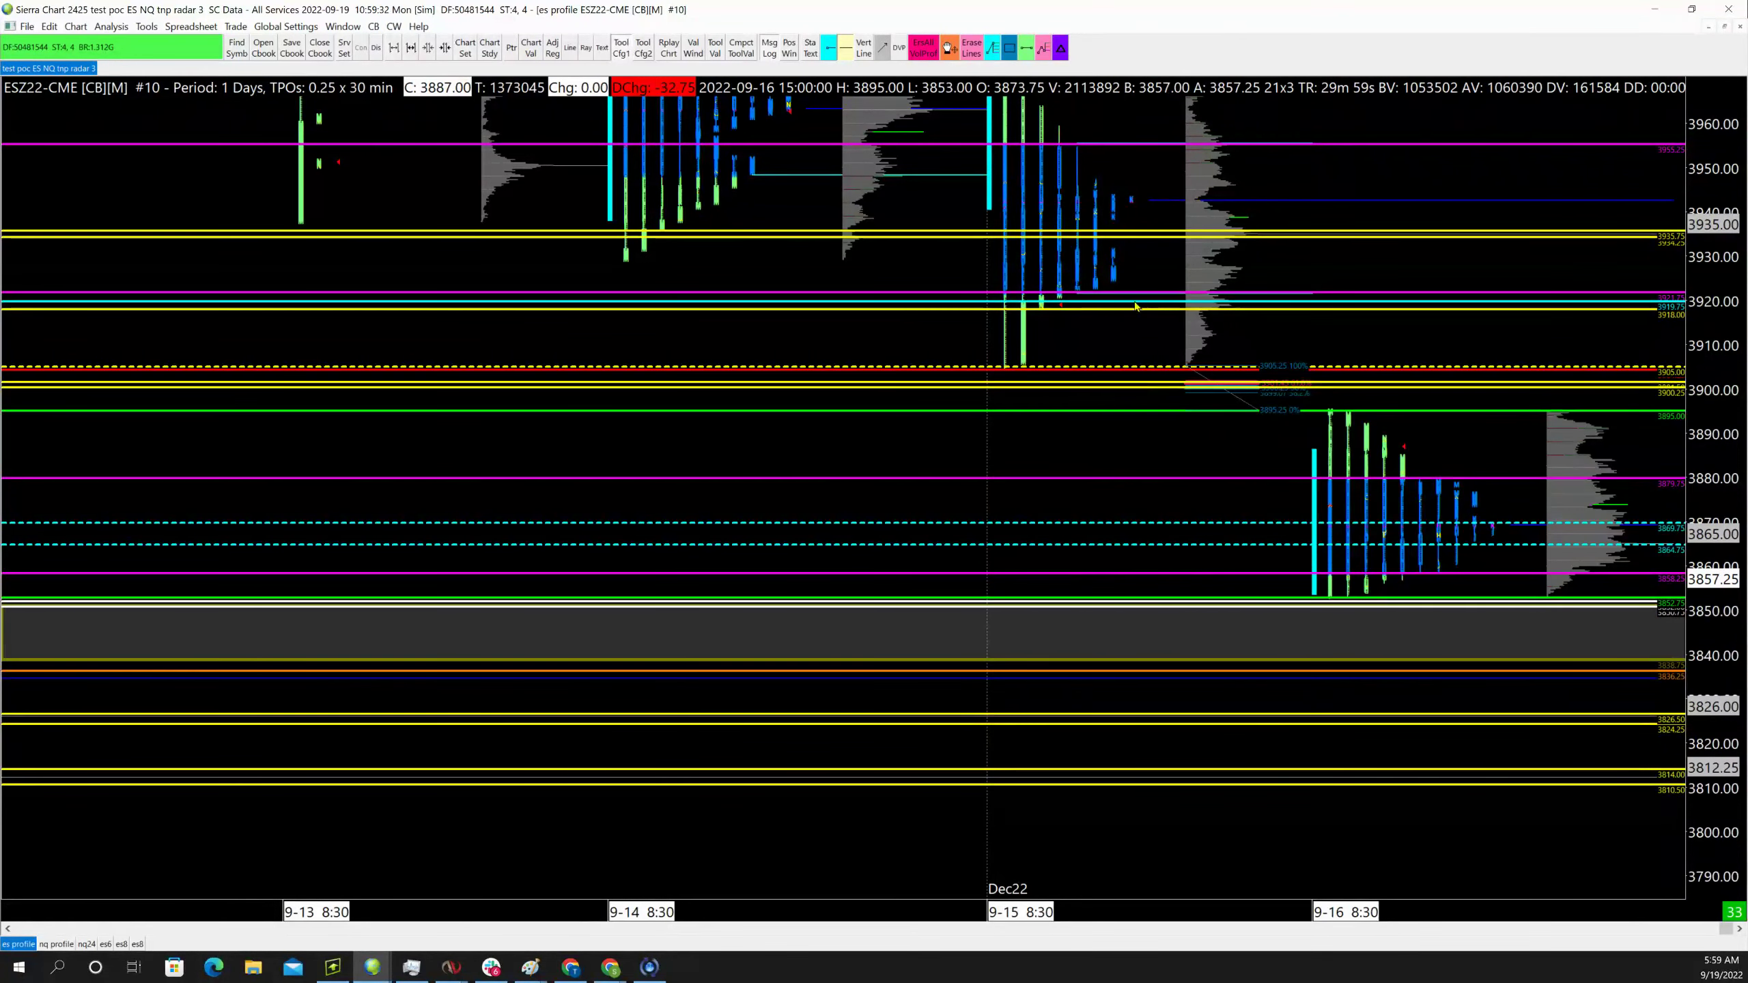
{"action": "right_click", "coordinate": [1095, 309]}
{"action": "mouse_move", "coordinate": [1129, 337]}
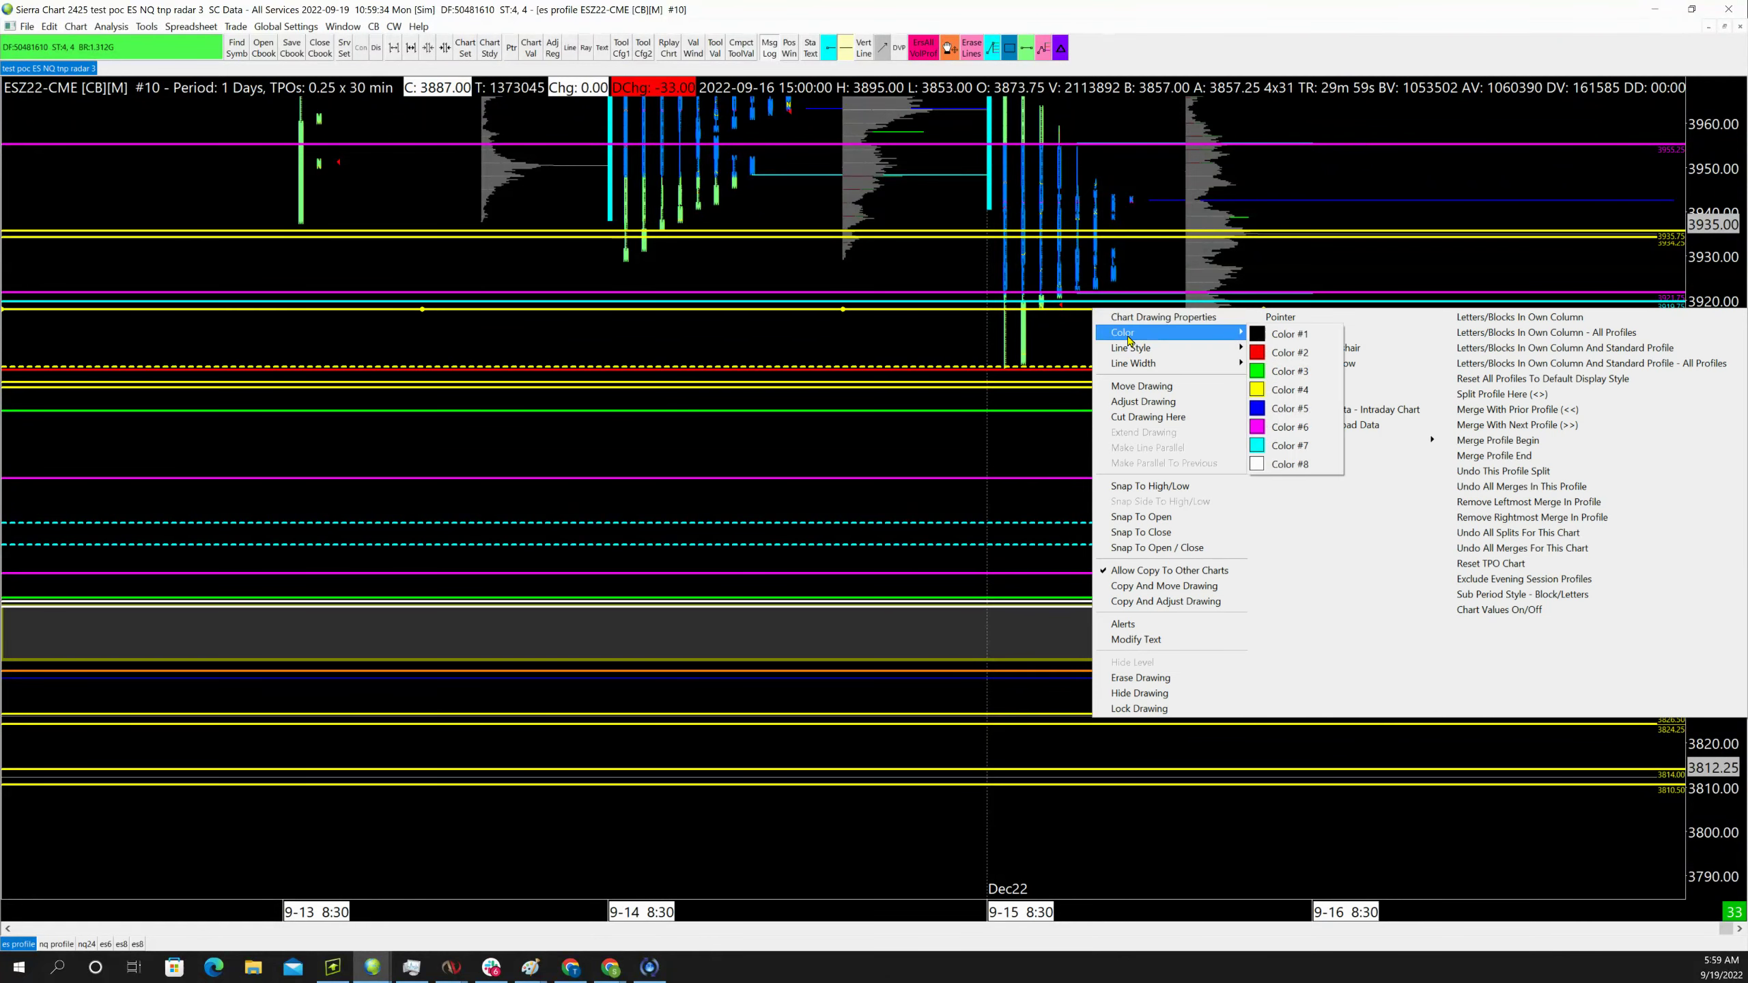
{"action": "left_click", "coordinate": [1290, 447]}
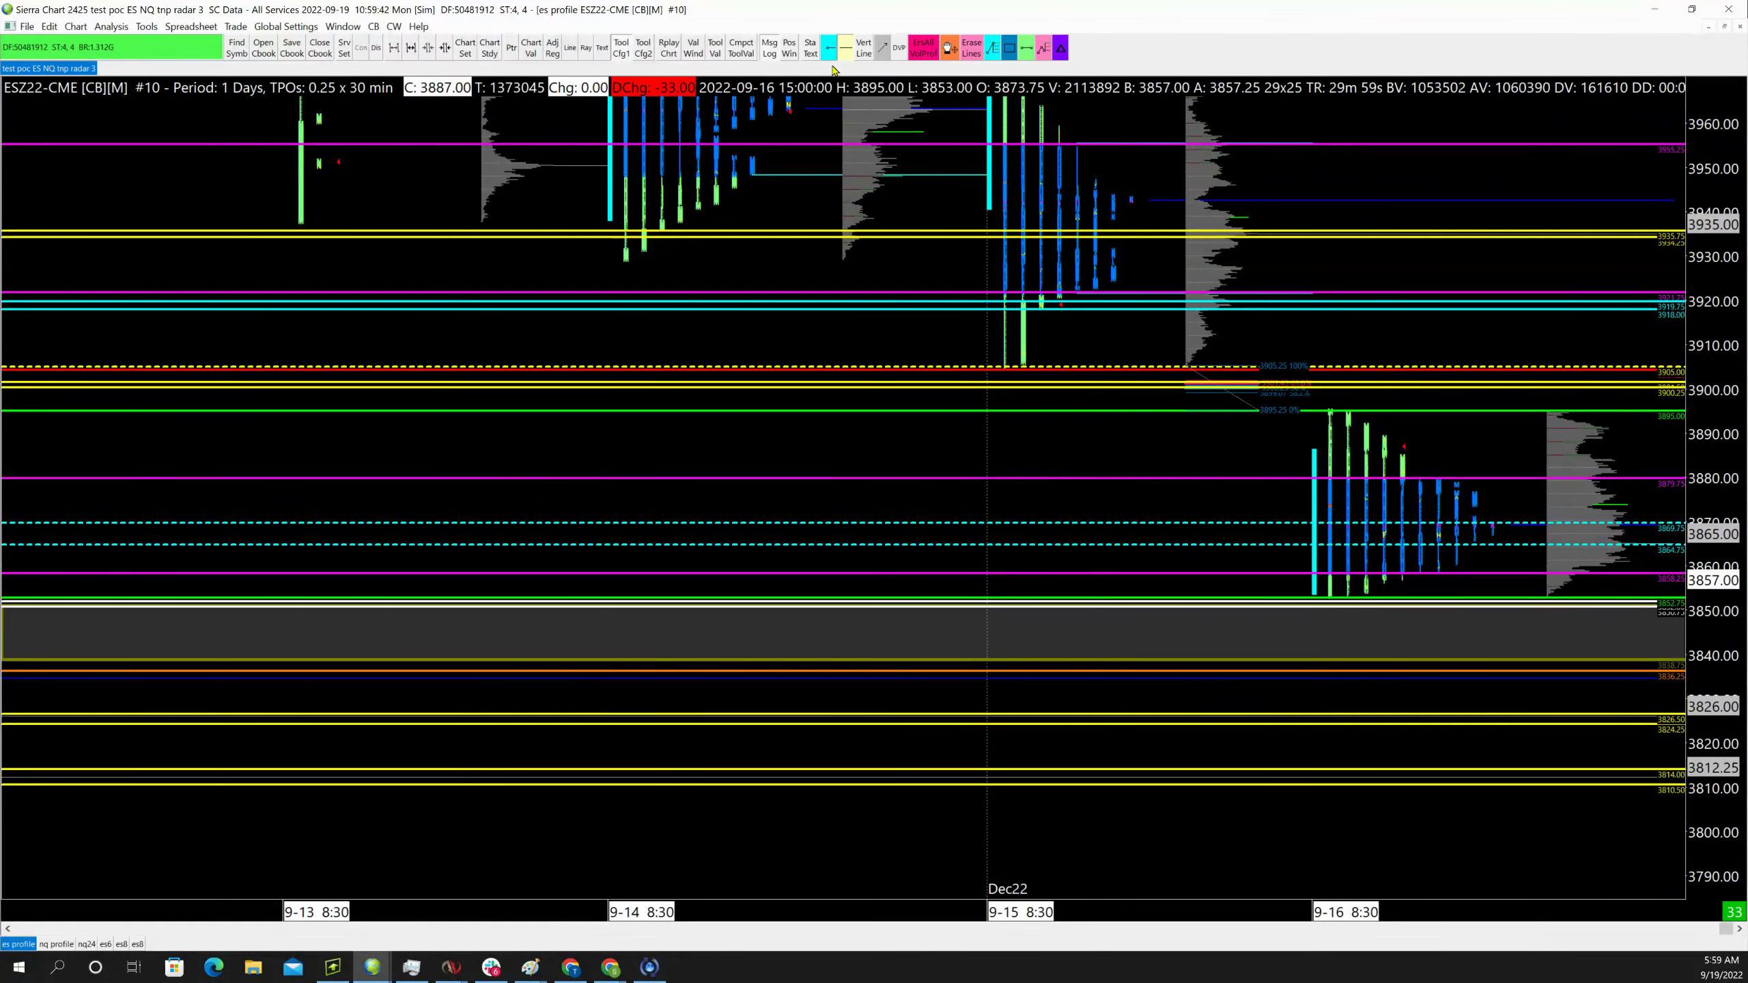
Add lines at 3885.75 and 3887.50, making the 3887.50 line cyan and the 3885.75 line white
{"action": "left_click", "coordinate": [1384, 454]}
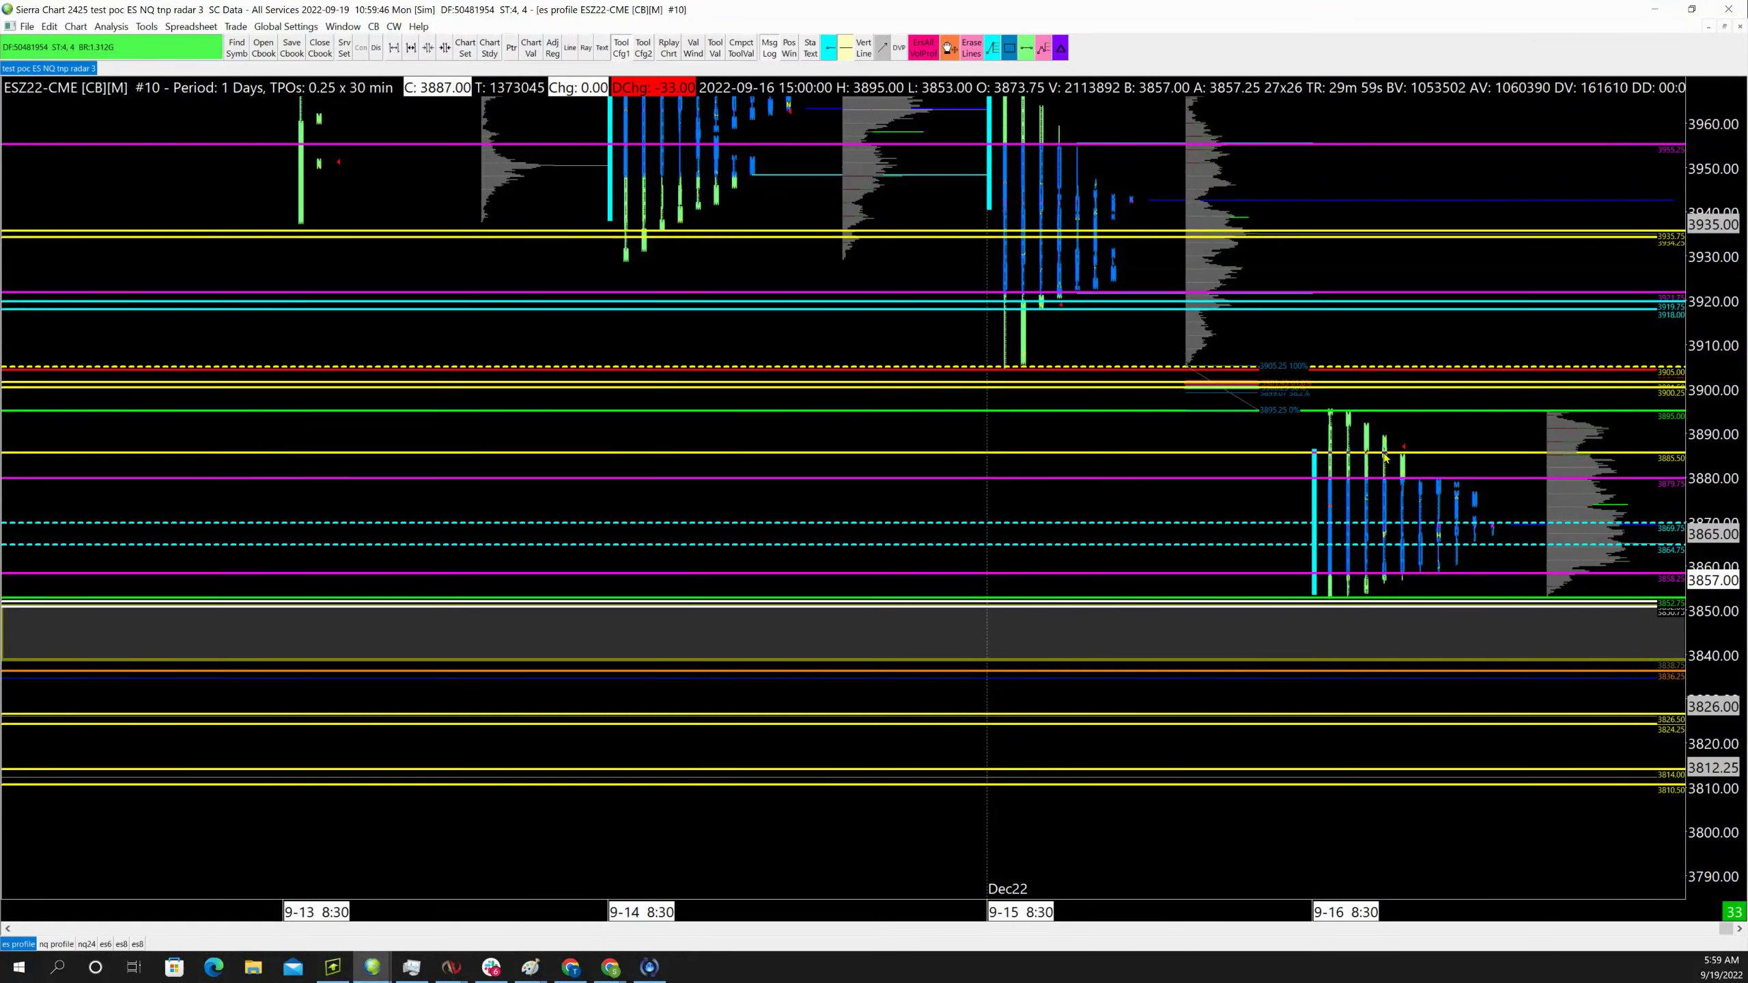
{"action": "left_click_drag", "start_coordinate": [1384, 457], "coordinate": [1385, 456]}
{"action": "left_click", "coordinate": [1389, 441]}
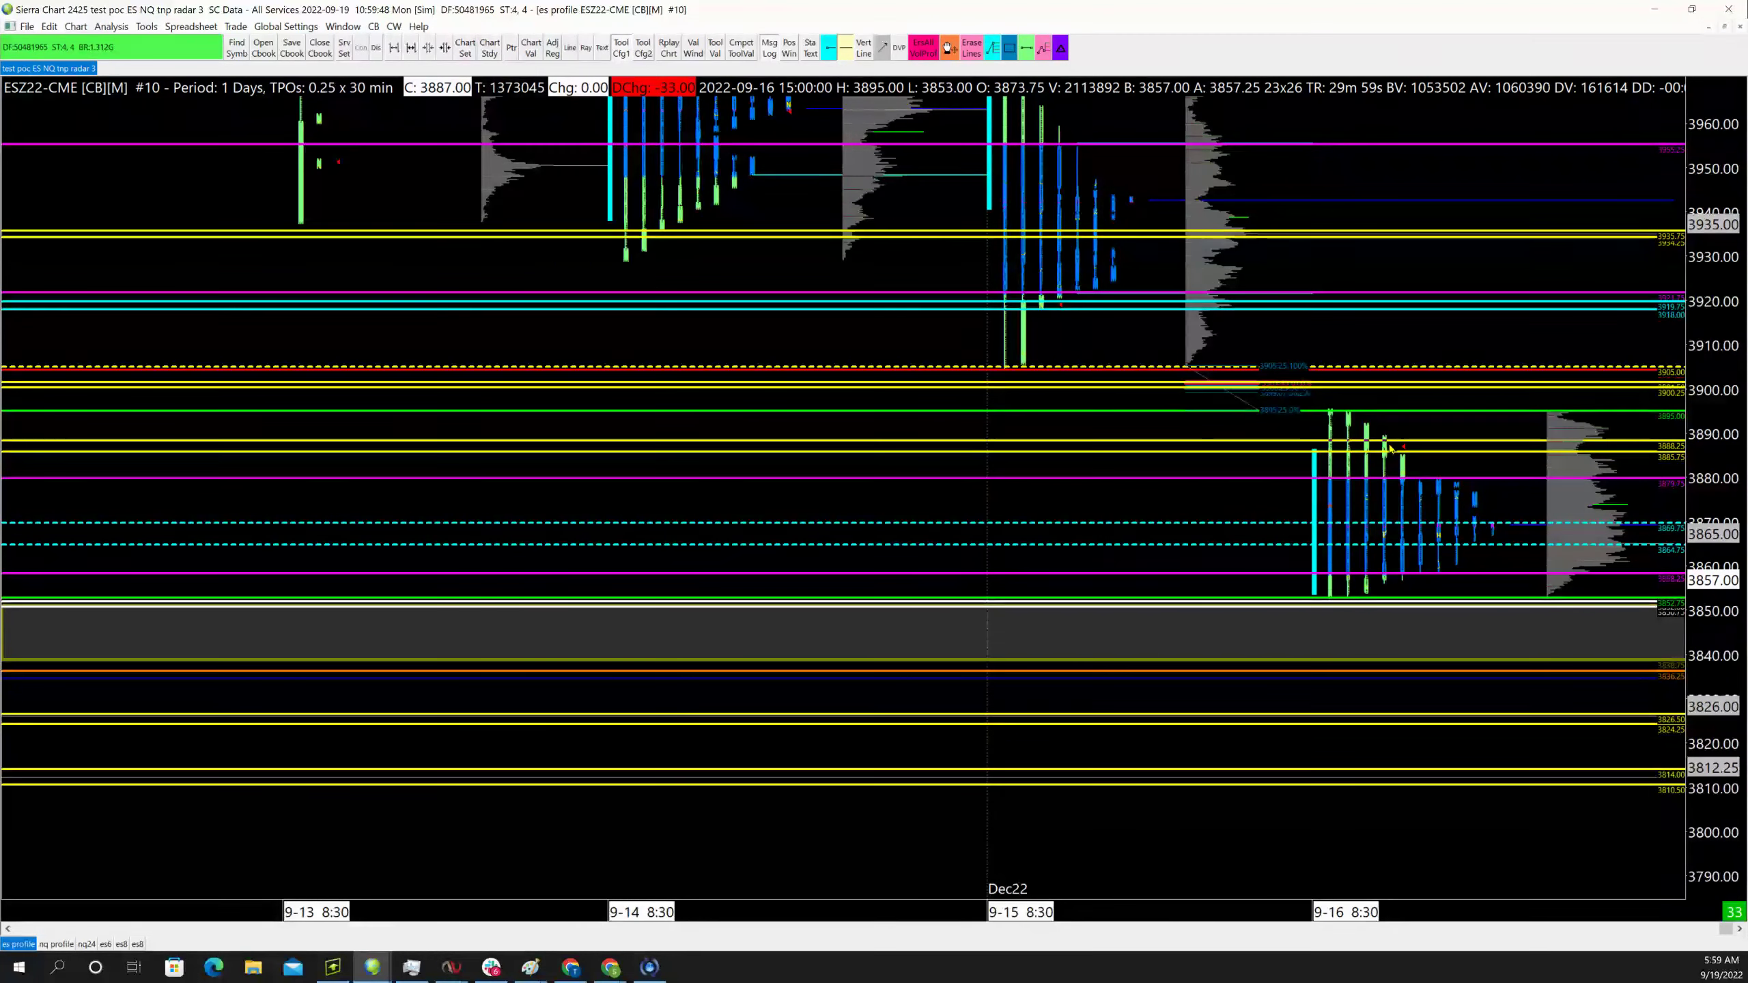
{"action": "left_click_drag", "start_coordinate": [1389, 440], "coordinate": [1389, 448]}
{"action": "right_click", "coordinate": [1389, 448]}
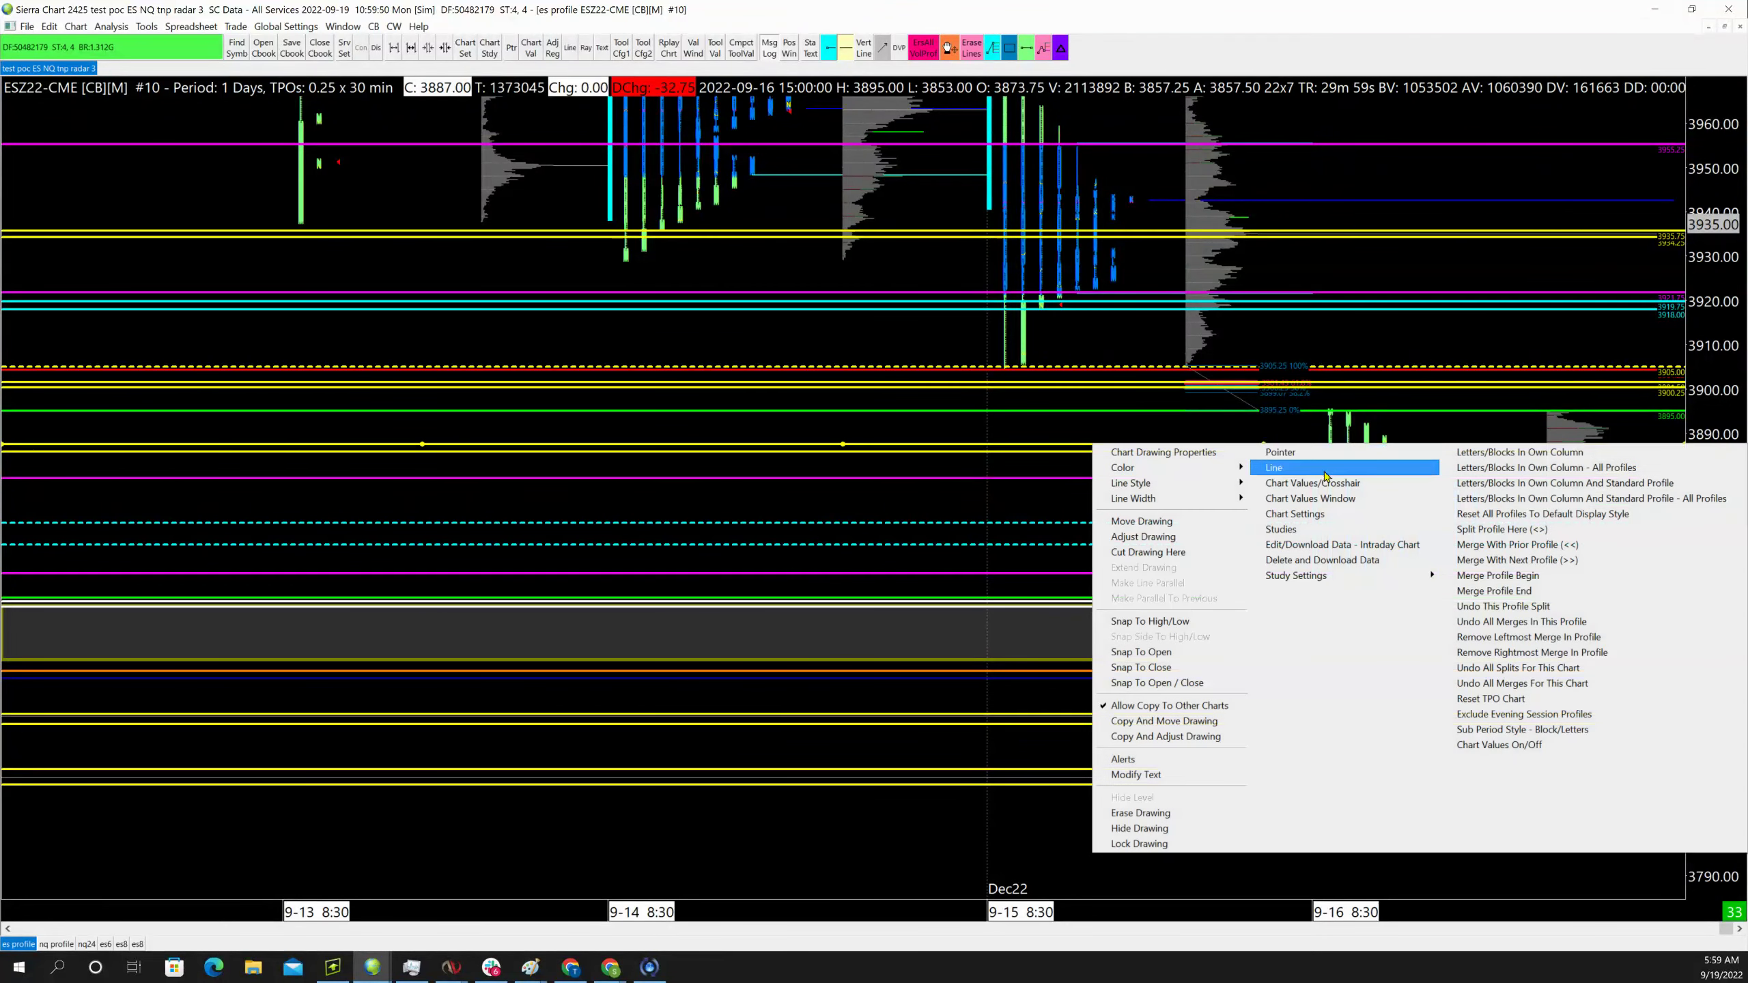
{"action": "mouse_move", "coordinate": [1209, 475]}
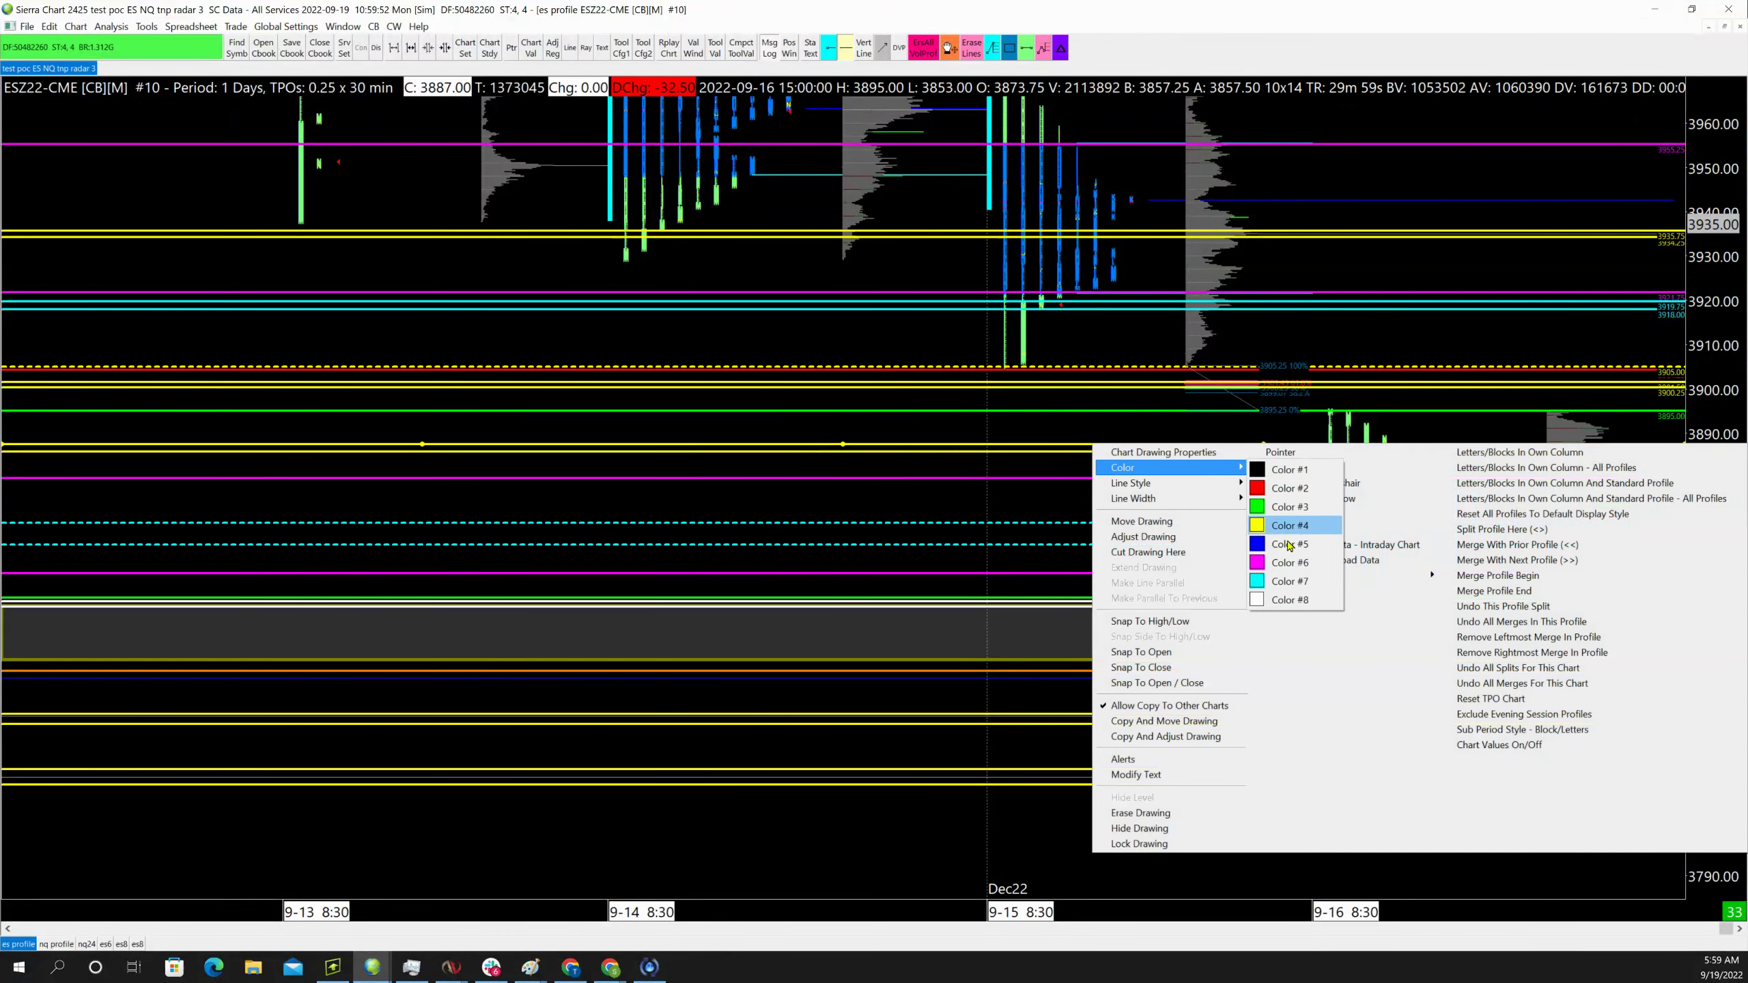
{"action": "left_click", "coordinate": [1290, 581]}
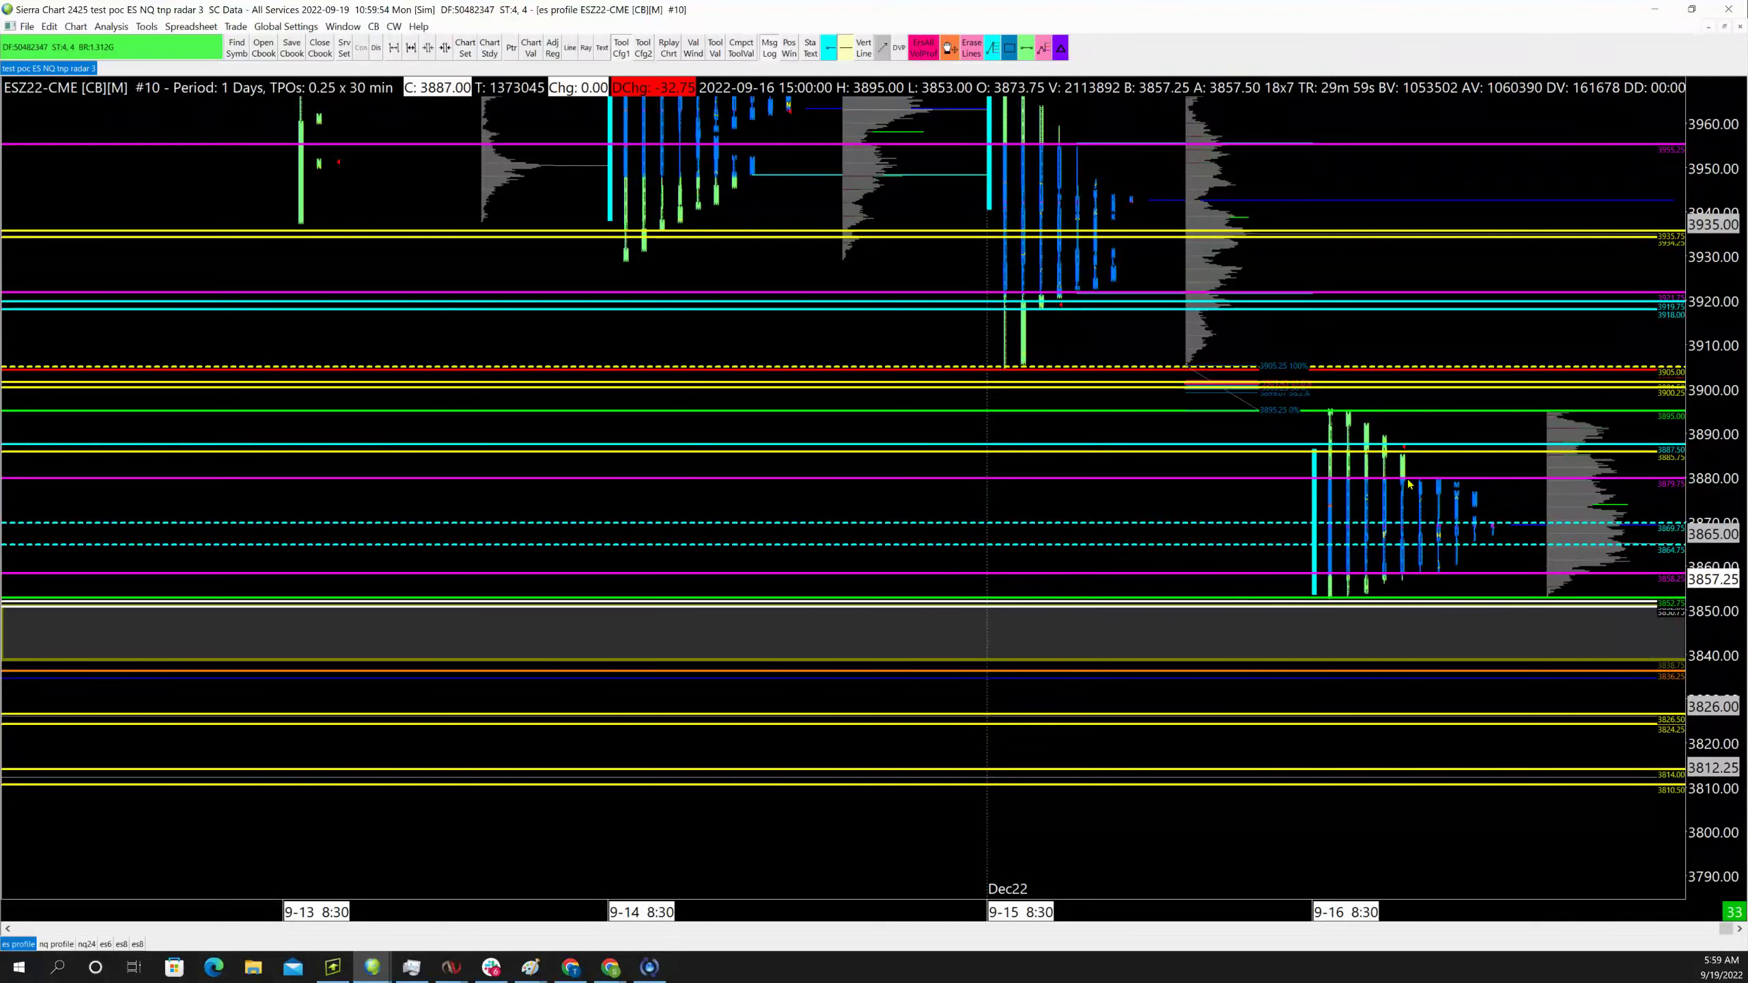
{"action": "right_click", "coordinate": [1400, 452]}
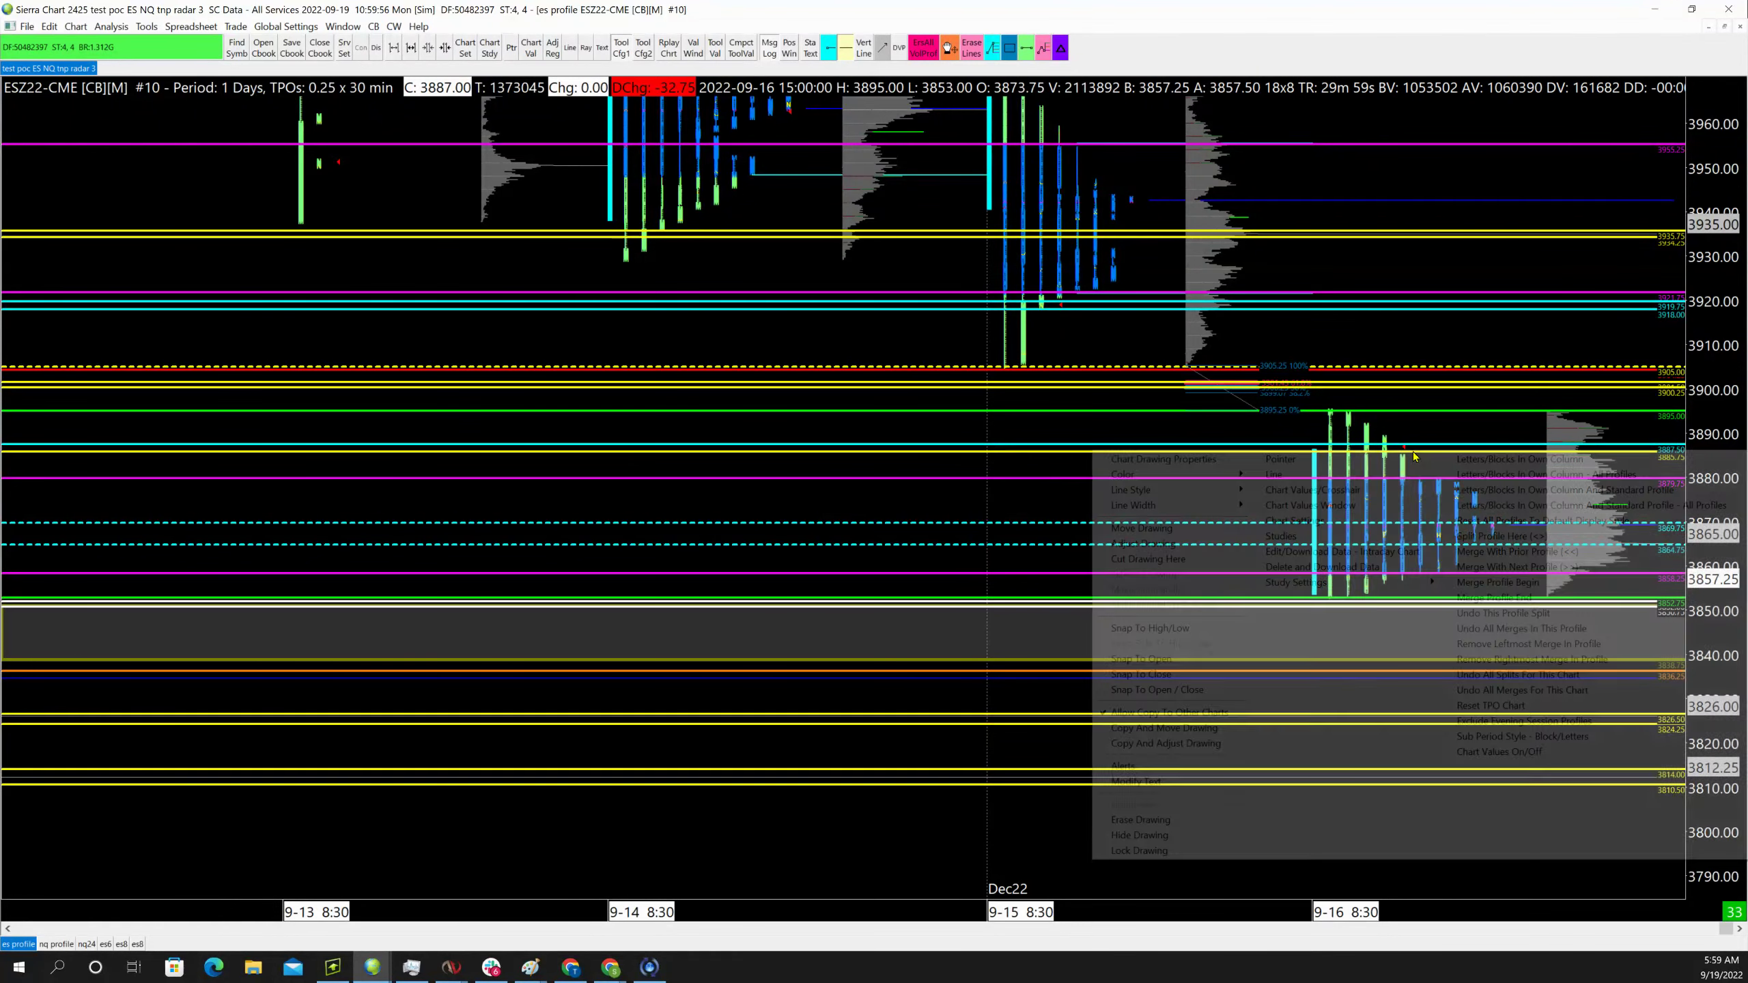
{"action": "mouse_move", "coordinate": [1218, 475]}
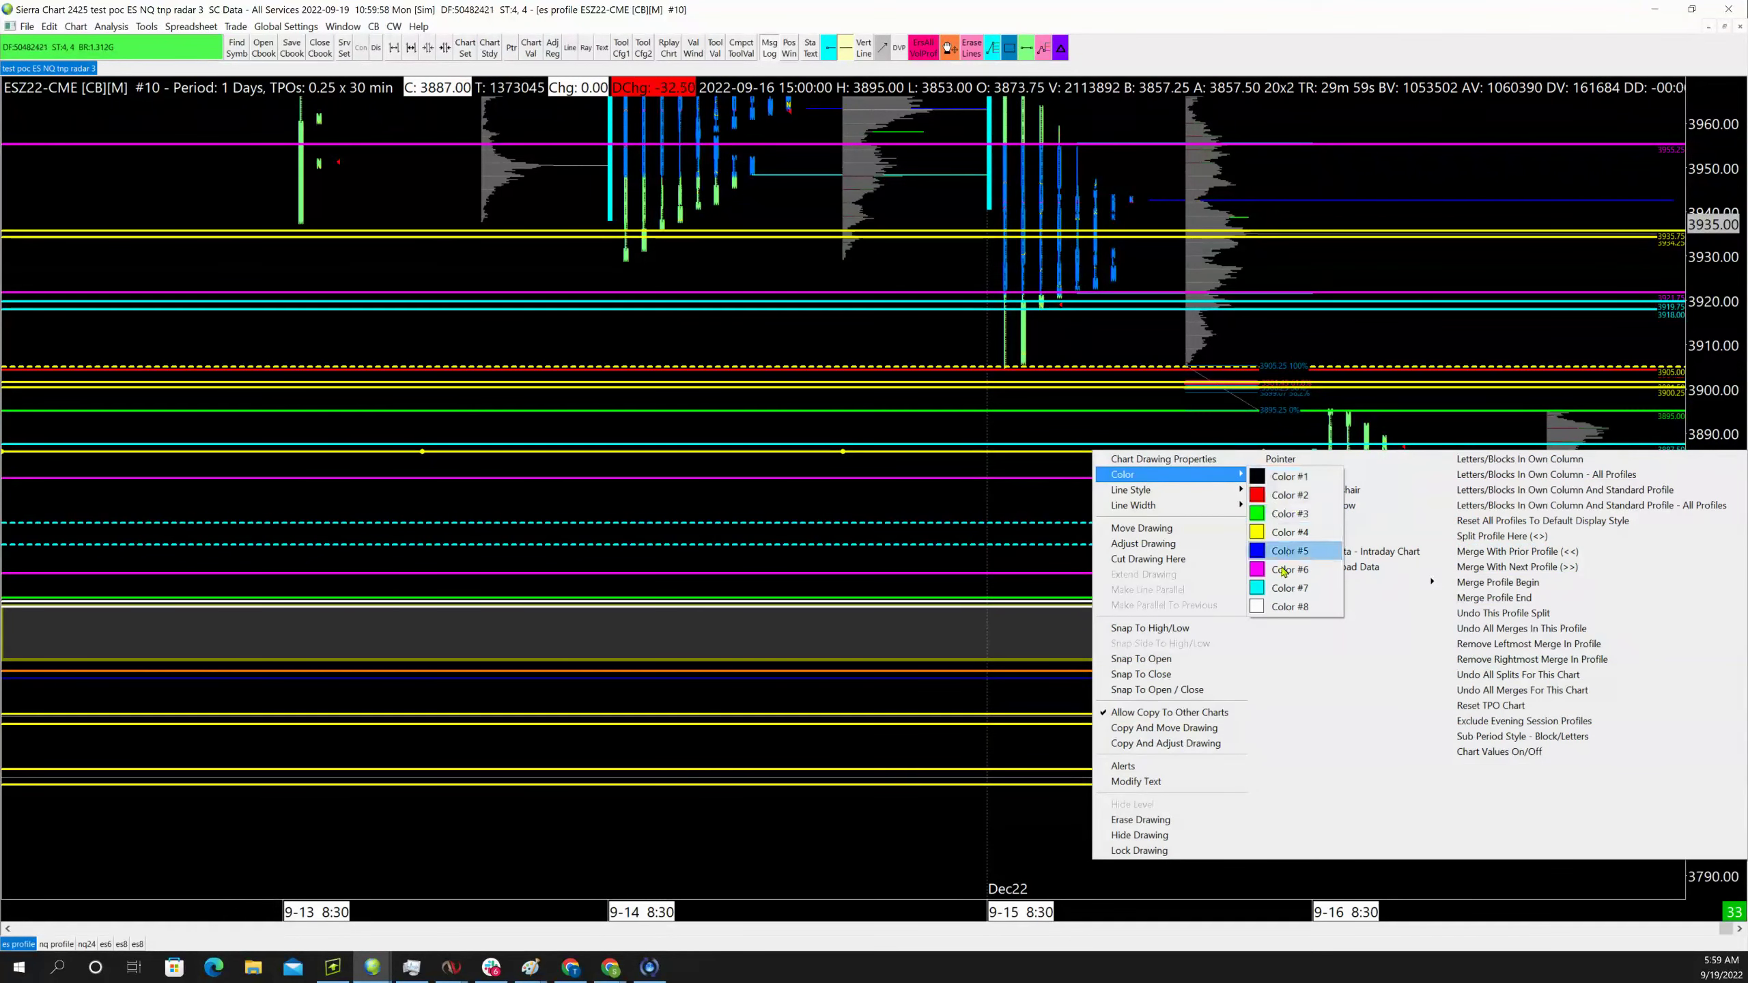
{"action": "left_click", "coordinate": [1275, 607]}
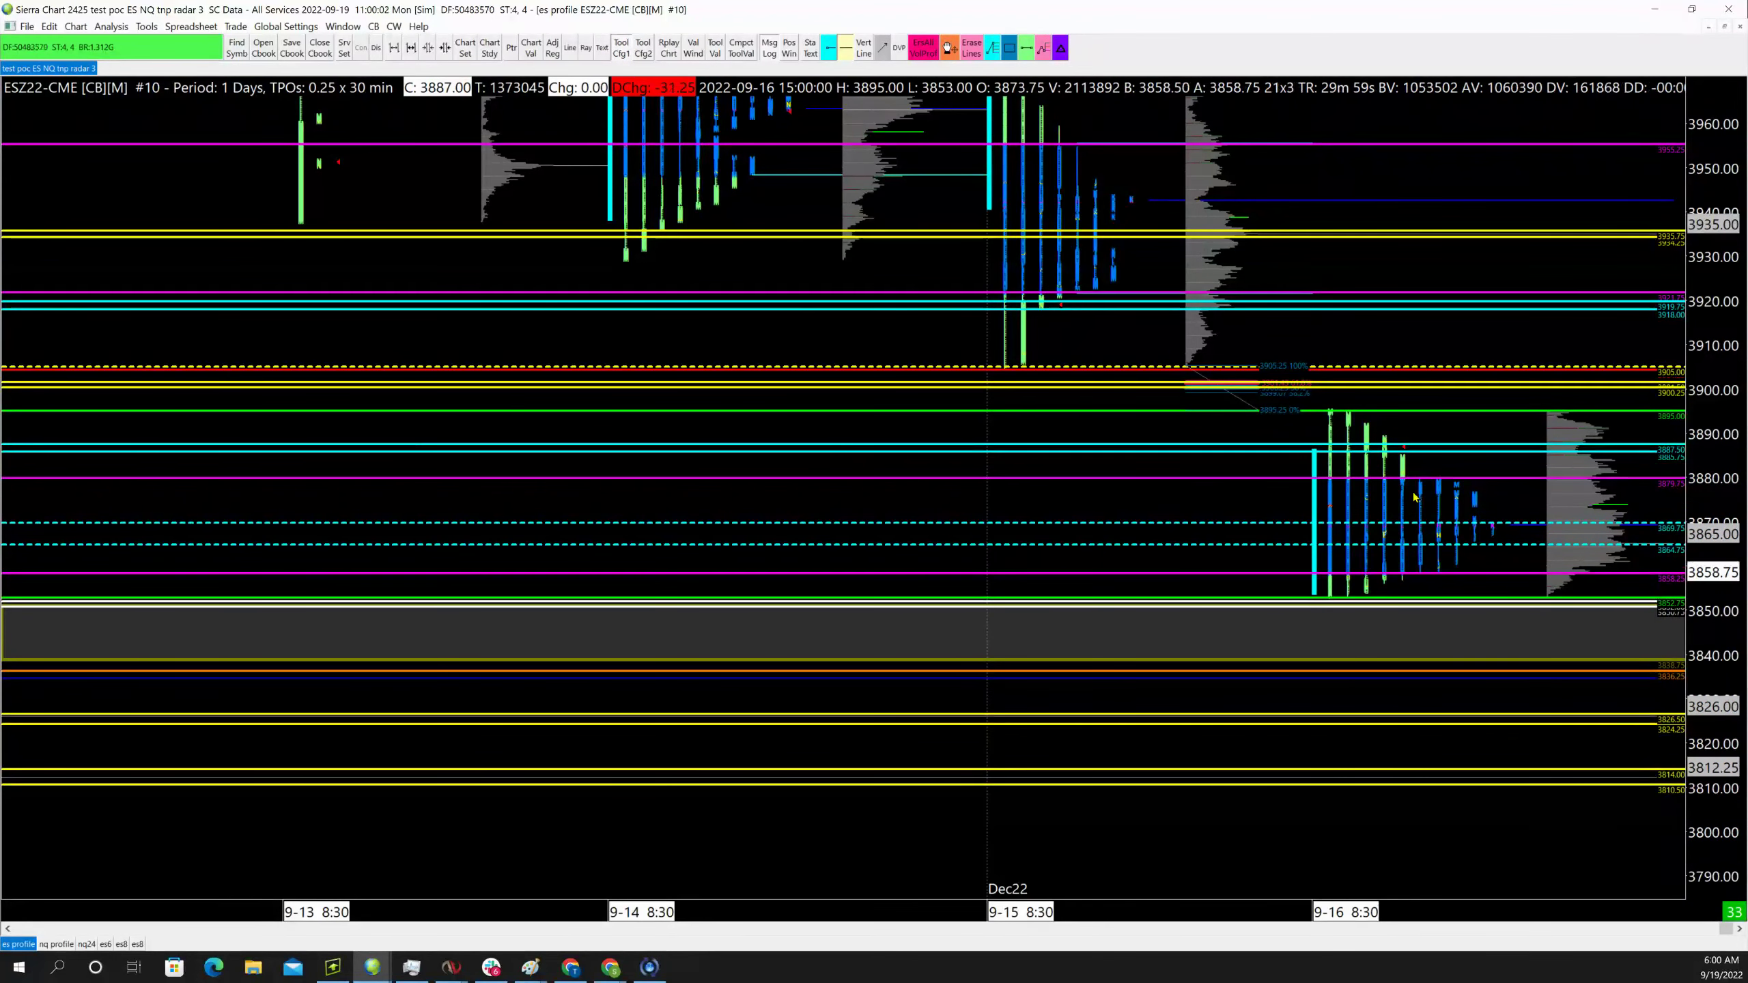
Pan and compress the chart to show about 4000–3780, then draw a rectangle around 3972–3977
{"action": "scroll", "coordinate": [1414, 497], "scroll_direction": "right", "scroll_amount": 5}
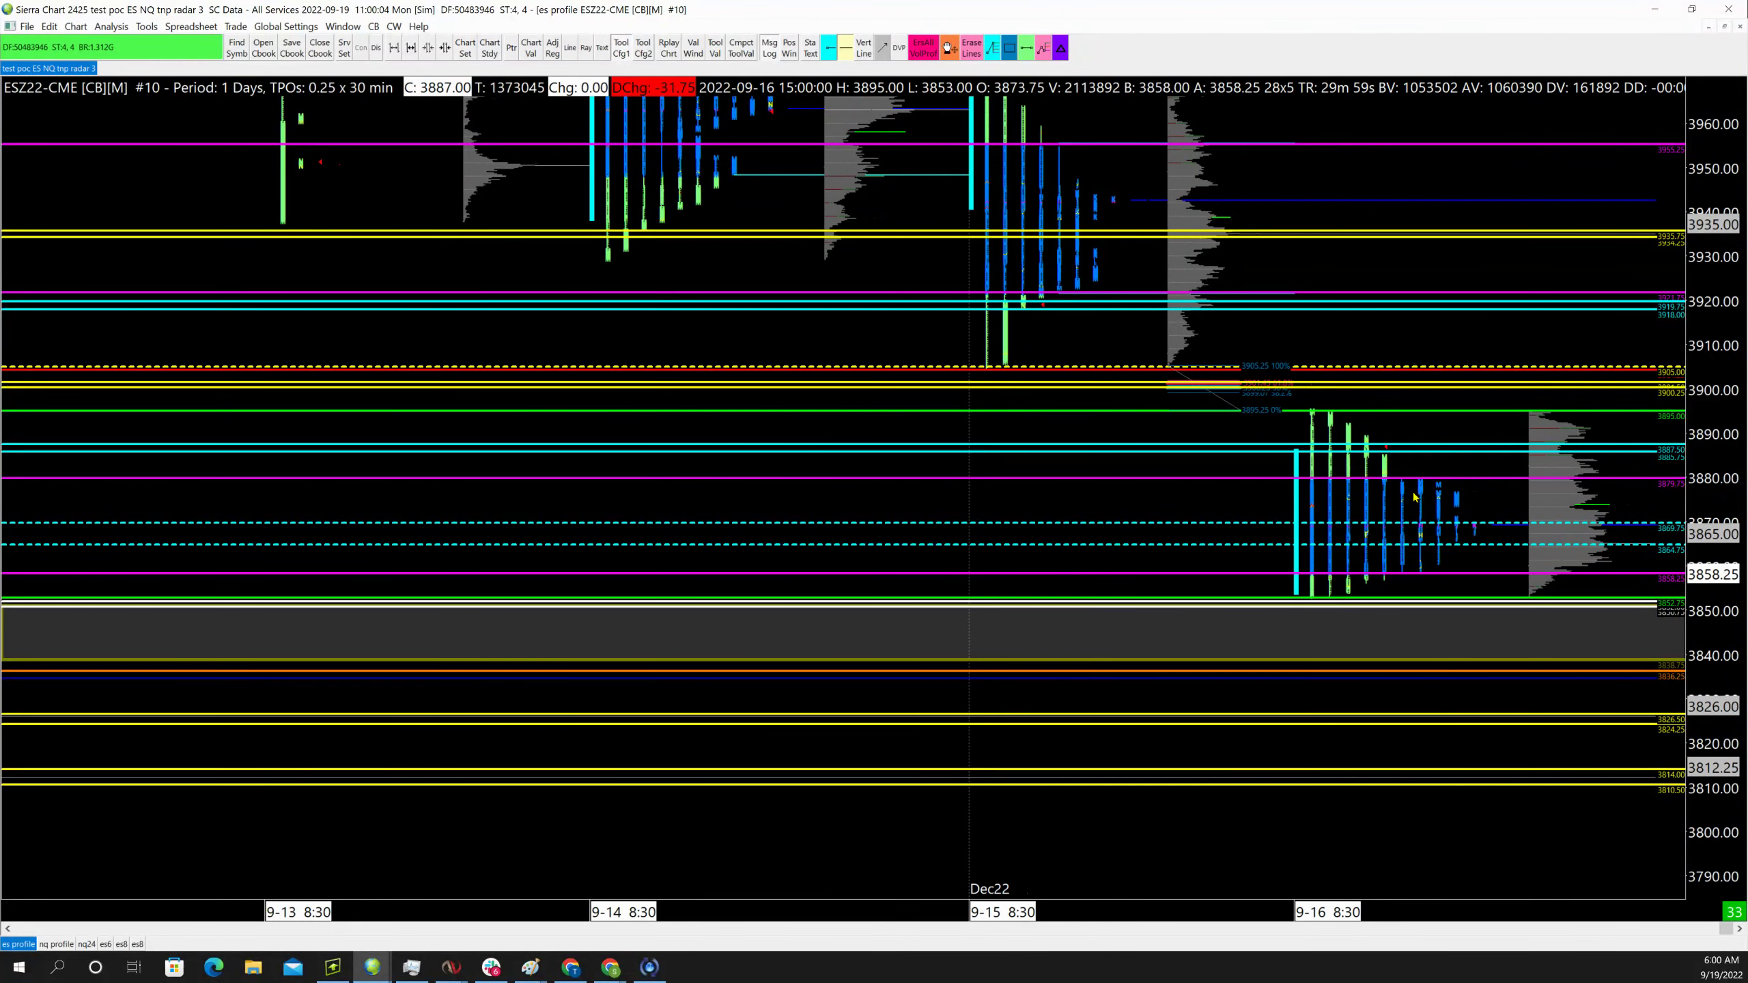
{"action": "scroll", "coordinate": [1413, 497], "scroll_direction": "right", "scroll_amount": 6}
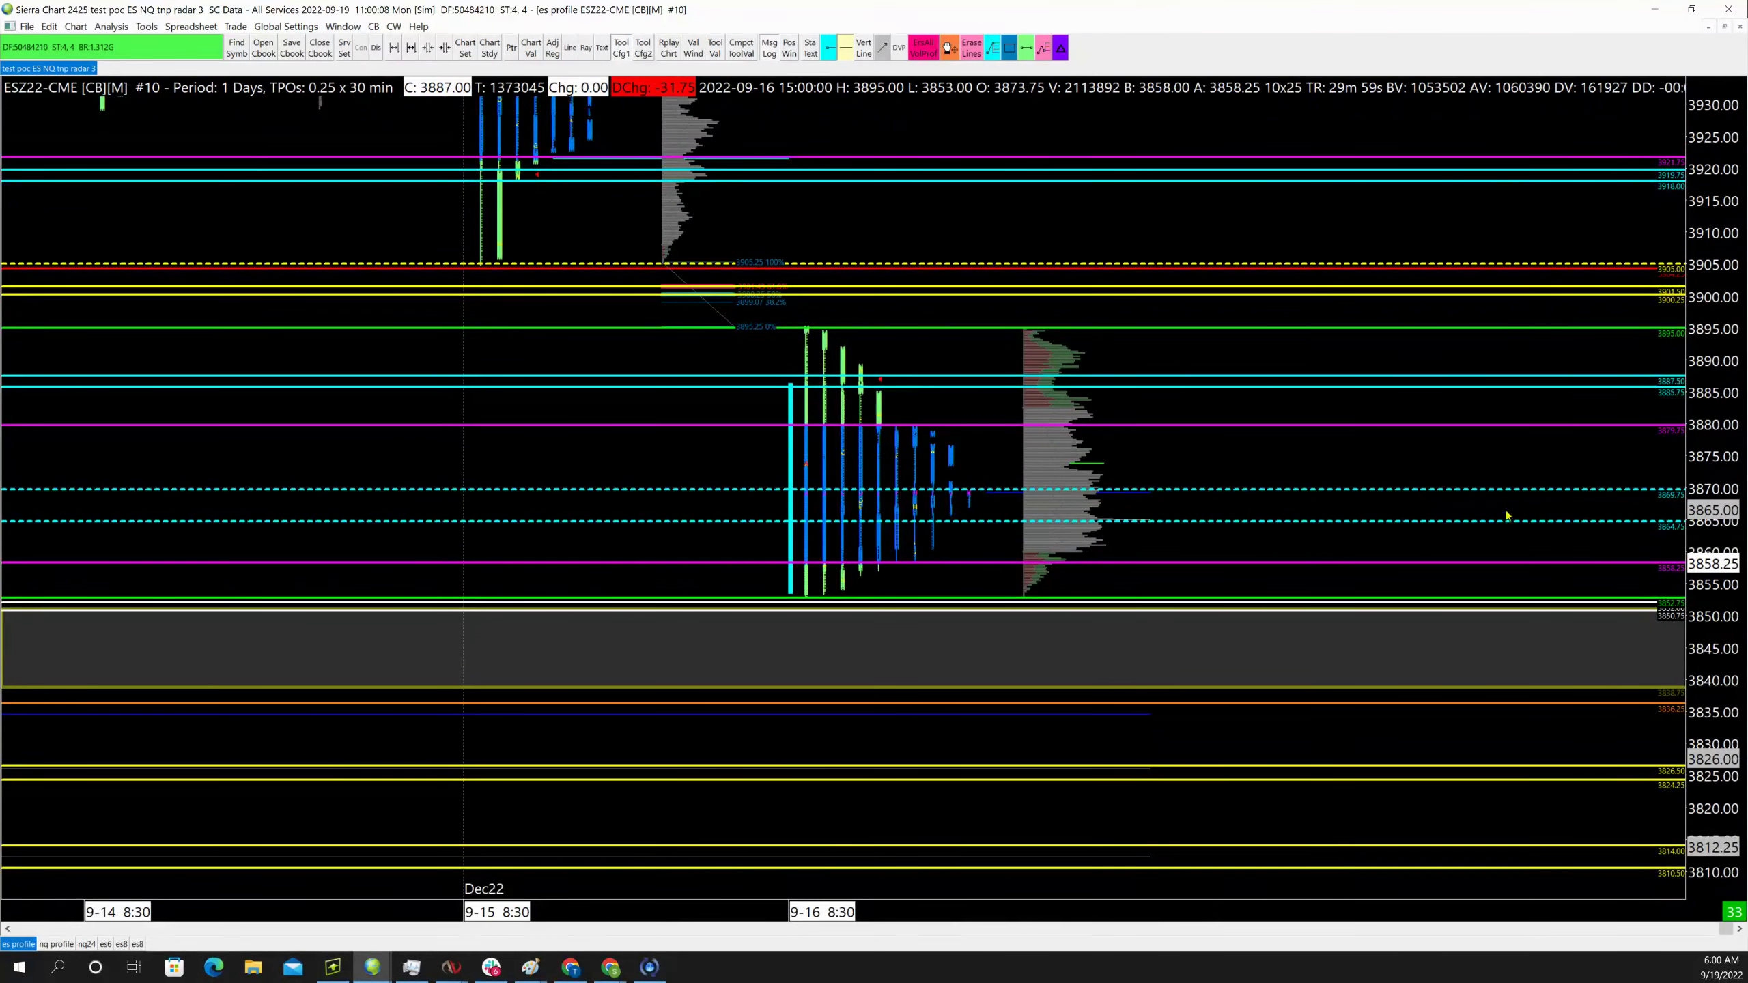
{"action": "left_click_drag", "start_coordinate": [1711, 635], "coordinate": [1713, 600]}
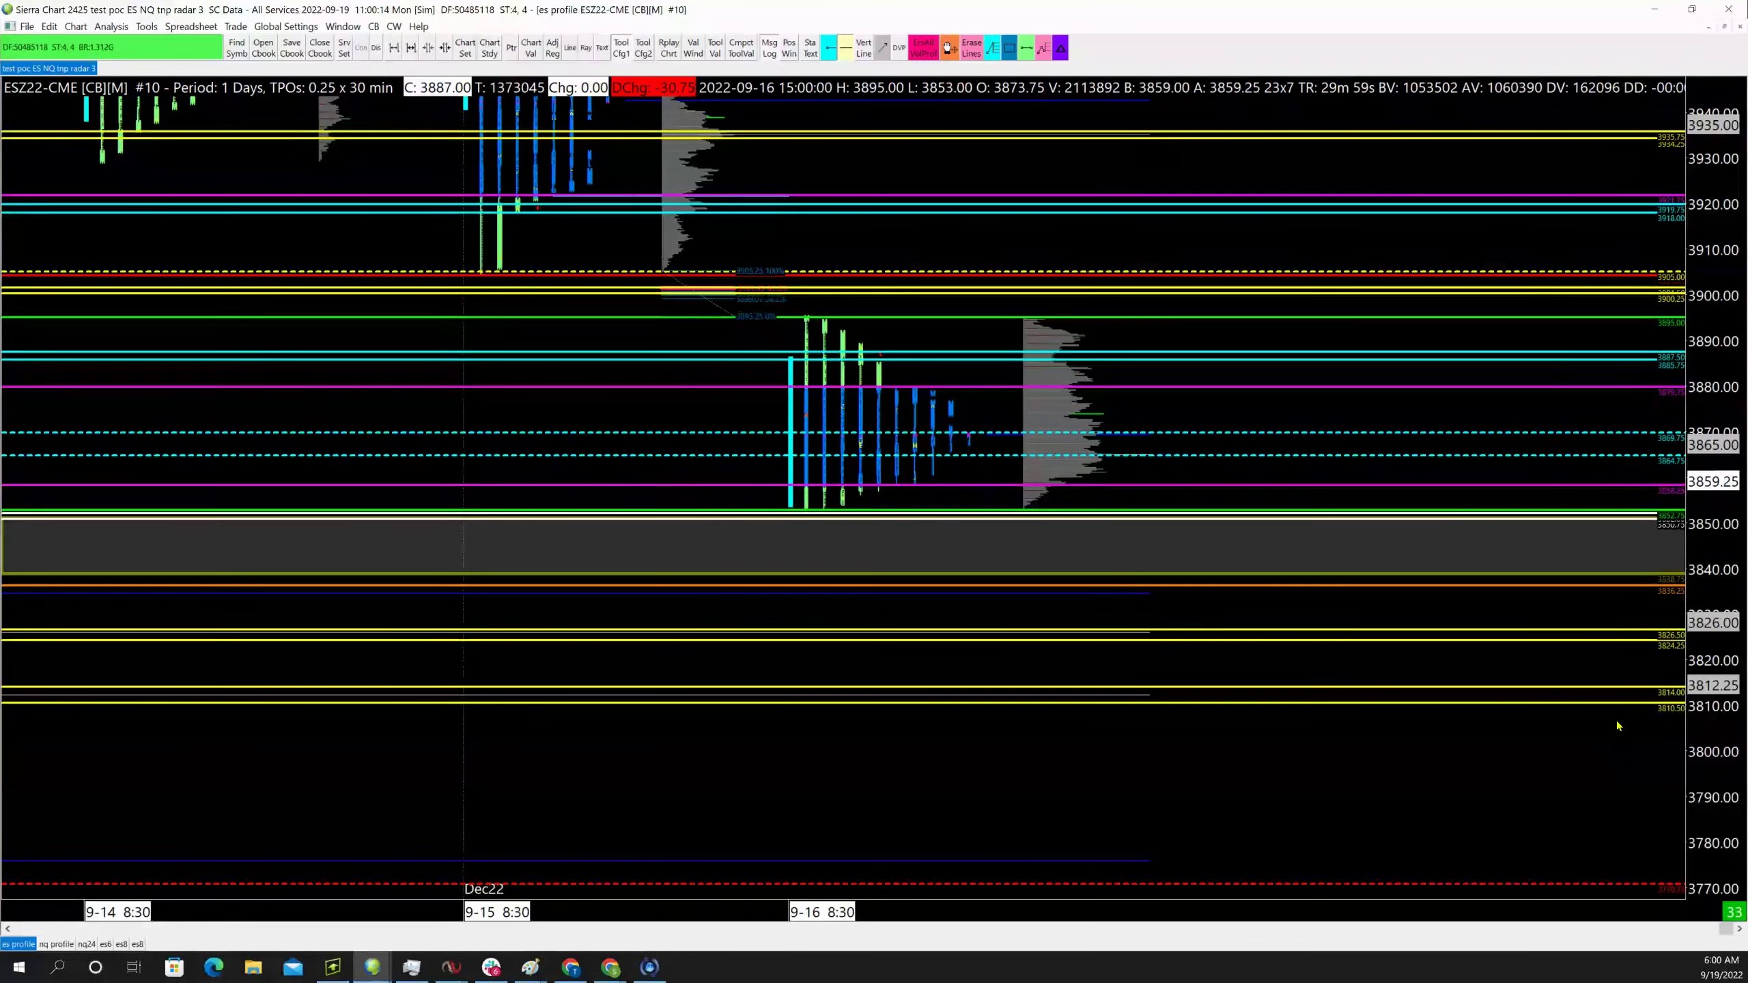
{"action": "scroll", "coordinate": [1707, 660], "scroll_direction": "down", "scroll_amount": 3}
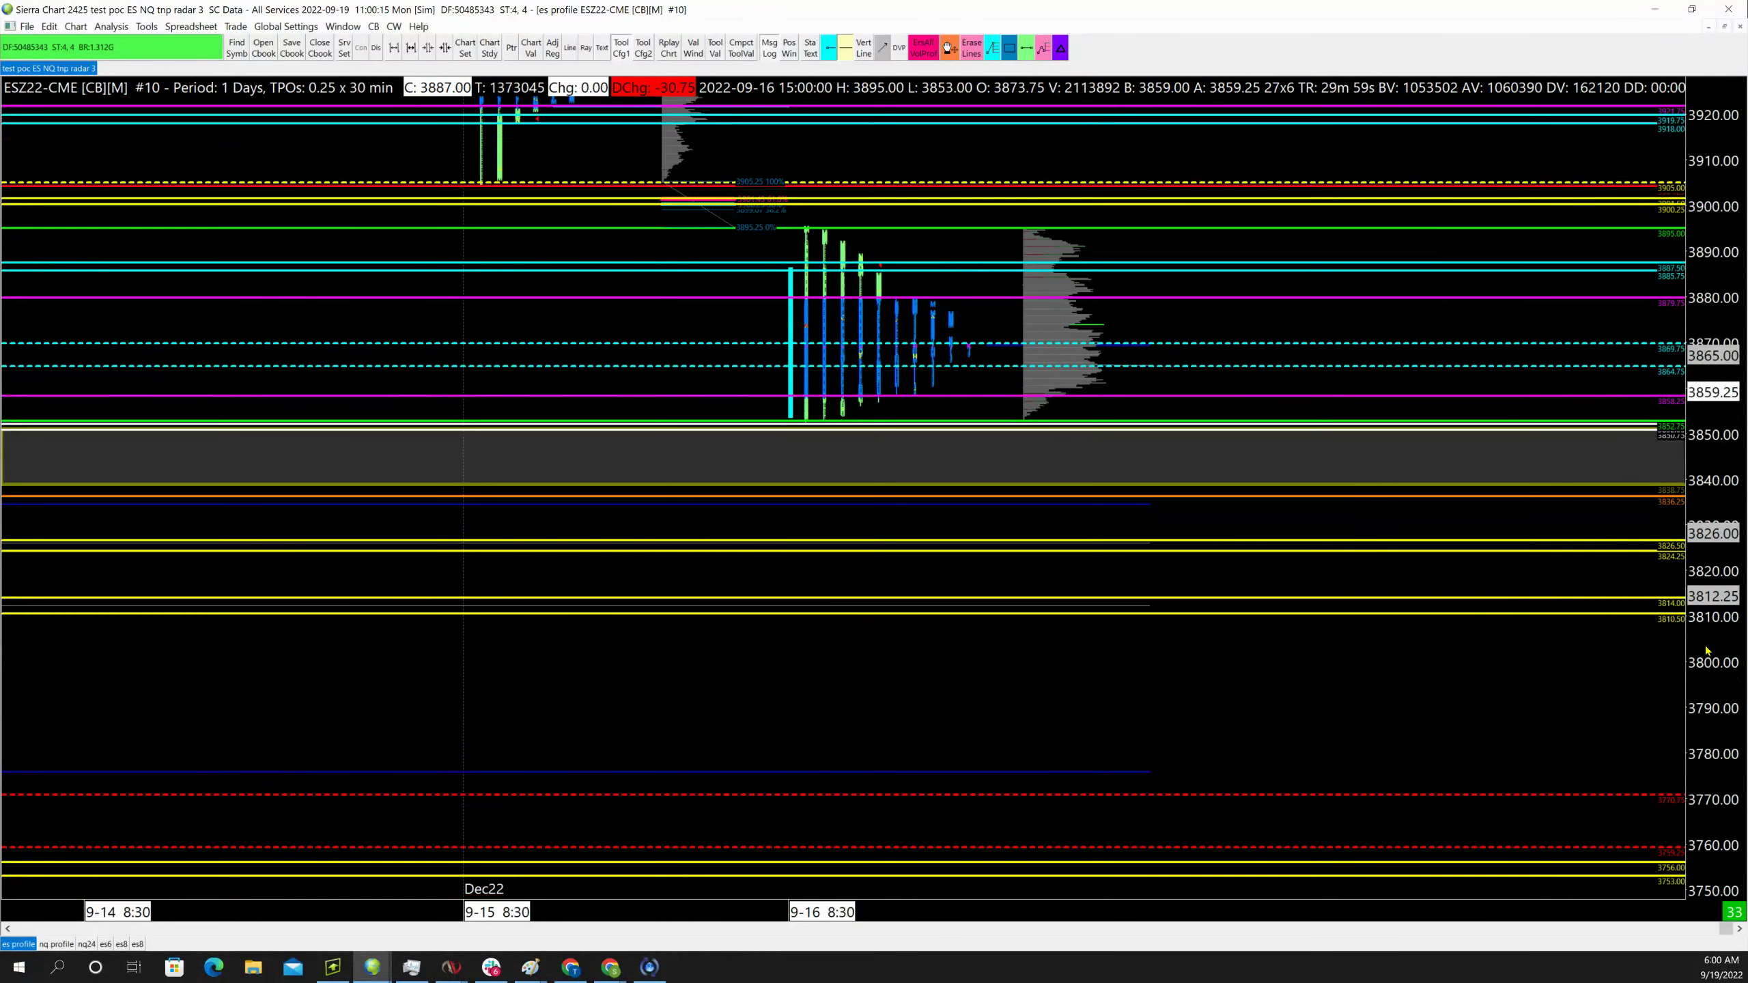
{"action": "scroll", "coordinate": [1707, 650], "scroll_direction": "down", "scroll_amount": 3}
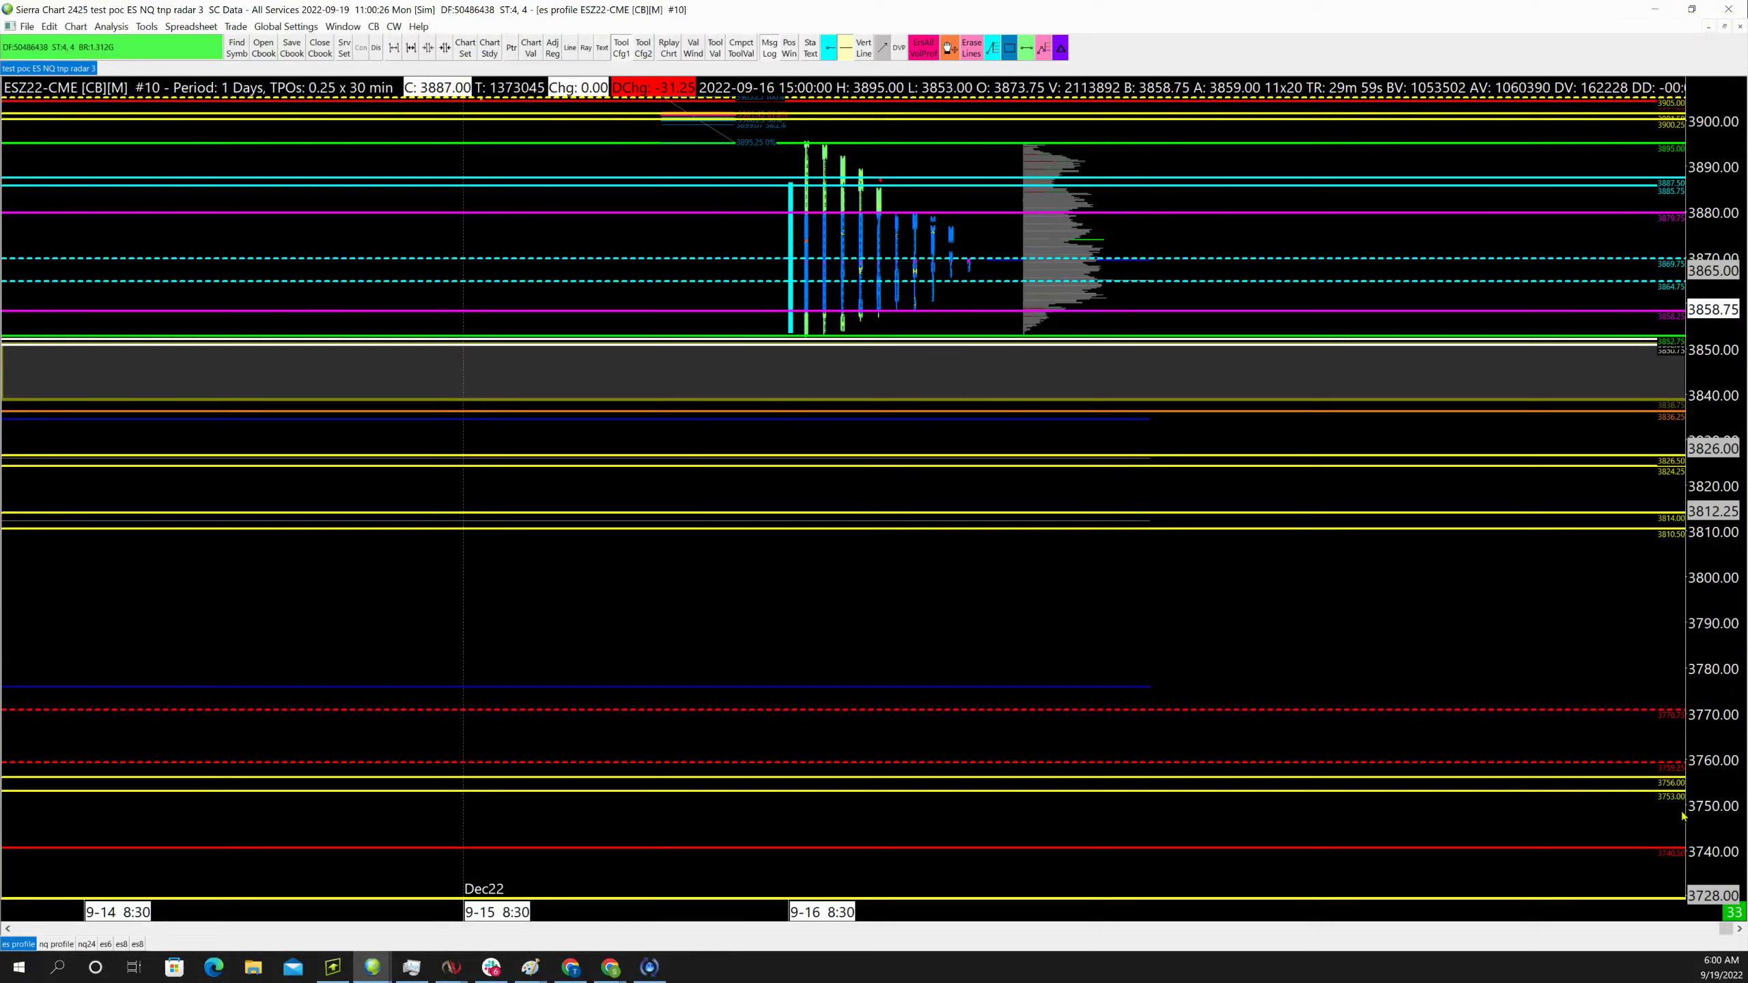
{"action": "scroll", "coordinate": [1696, 812], "scroll_direction": "down", "scroll_amount": 4}
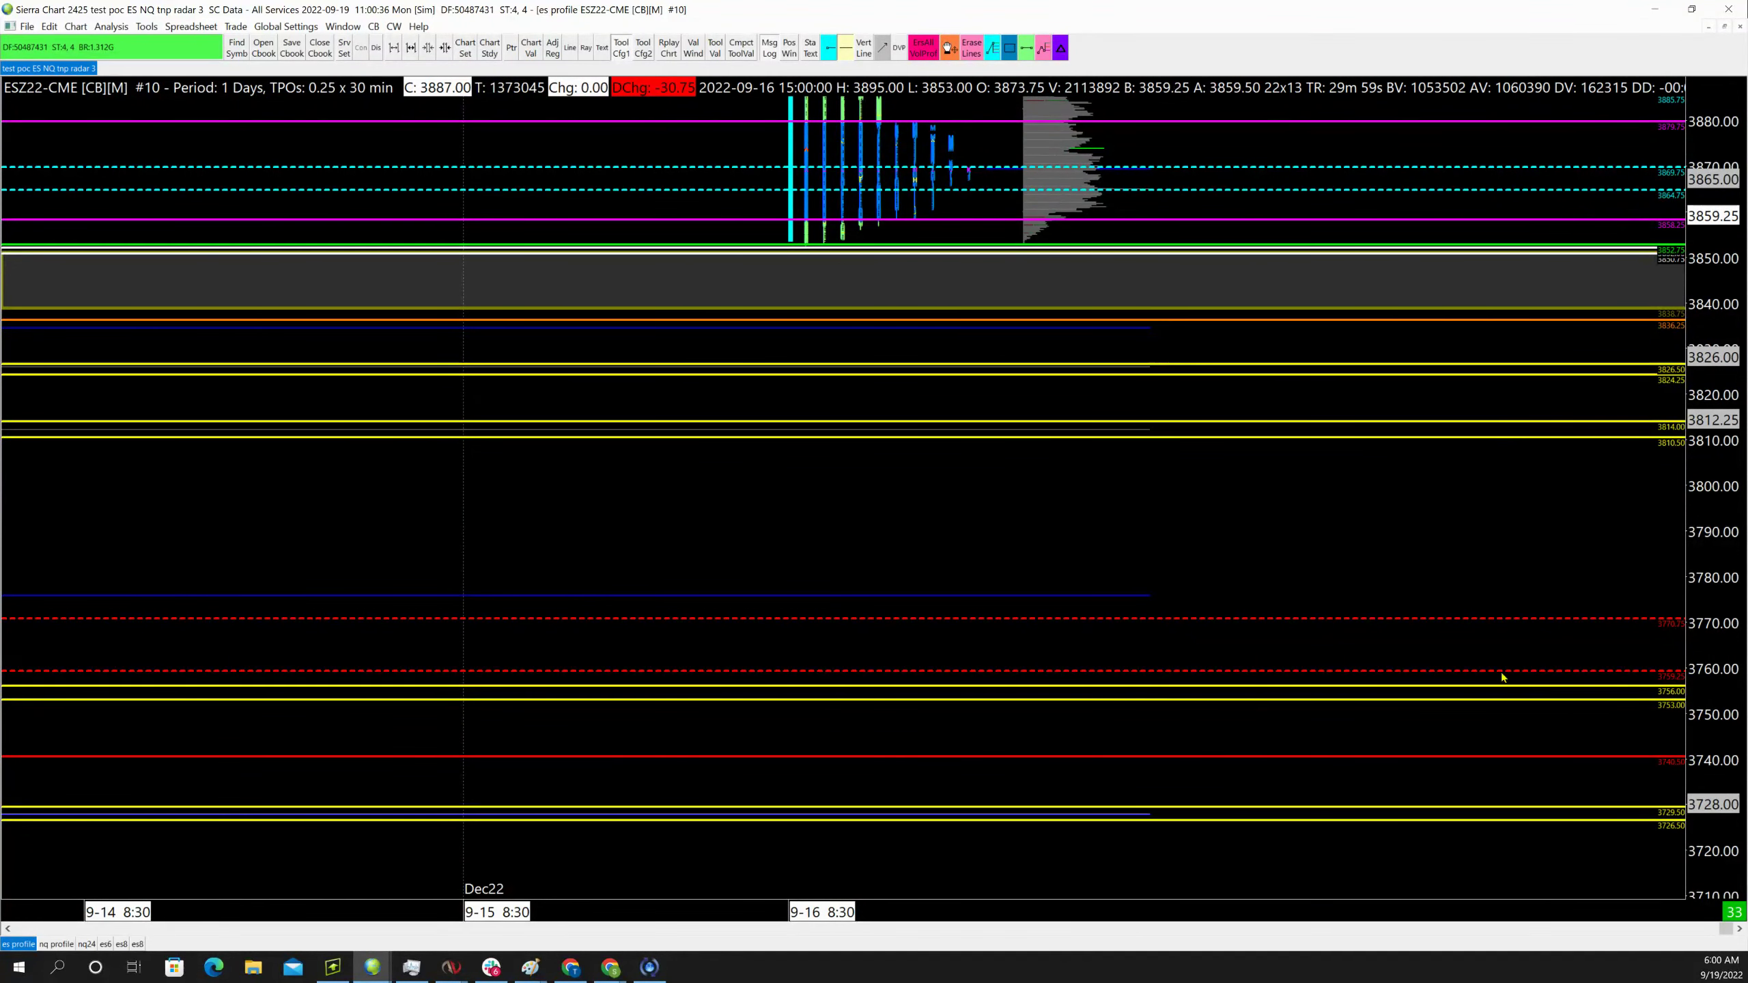
{"action": "left_click_drag", "start_coordinate": [1705, 514], "coordinate": [1692, 922]}
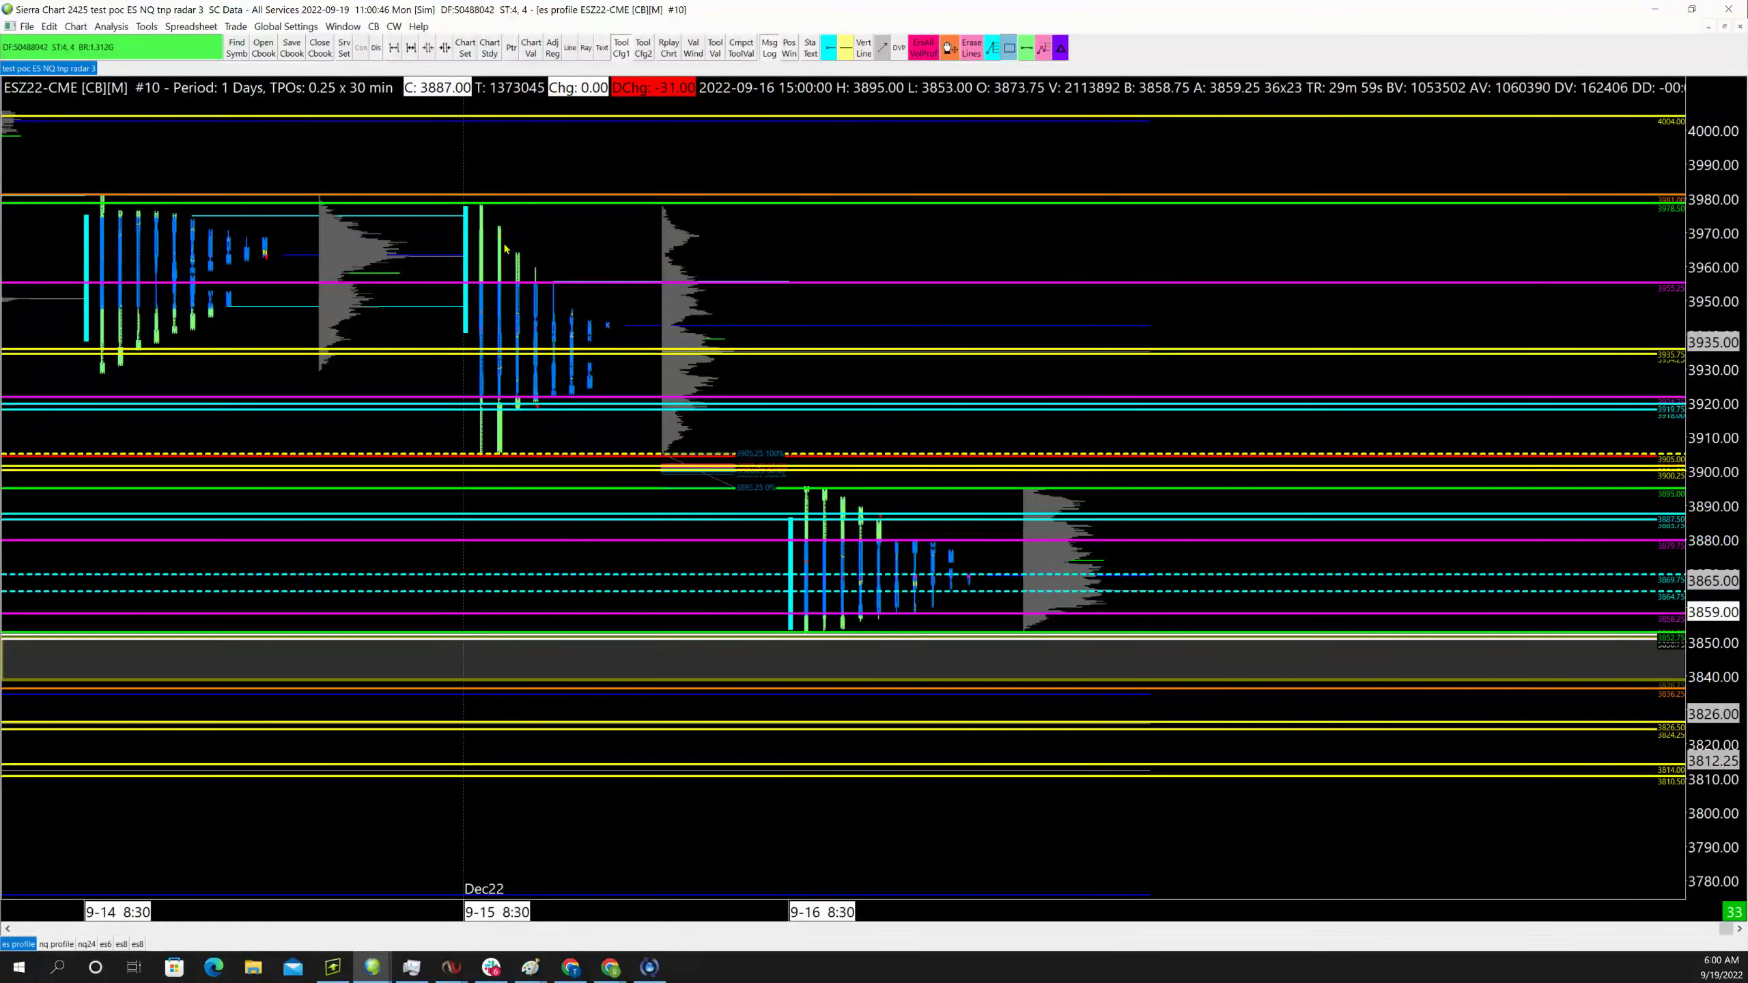
{"action": "left_click_drag", "start_coordinate": [502, 229], "coordinate": [588, 209]}
Set the new zone's outline colour to olive in Chart Drawing Properties
{"action": "right_click", "coordinate": [590, 223]}
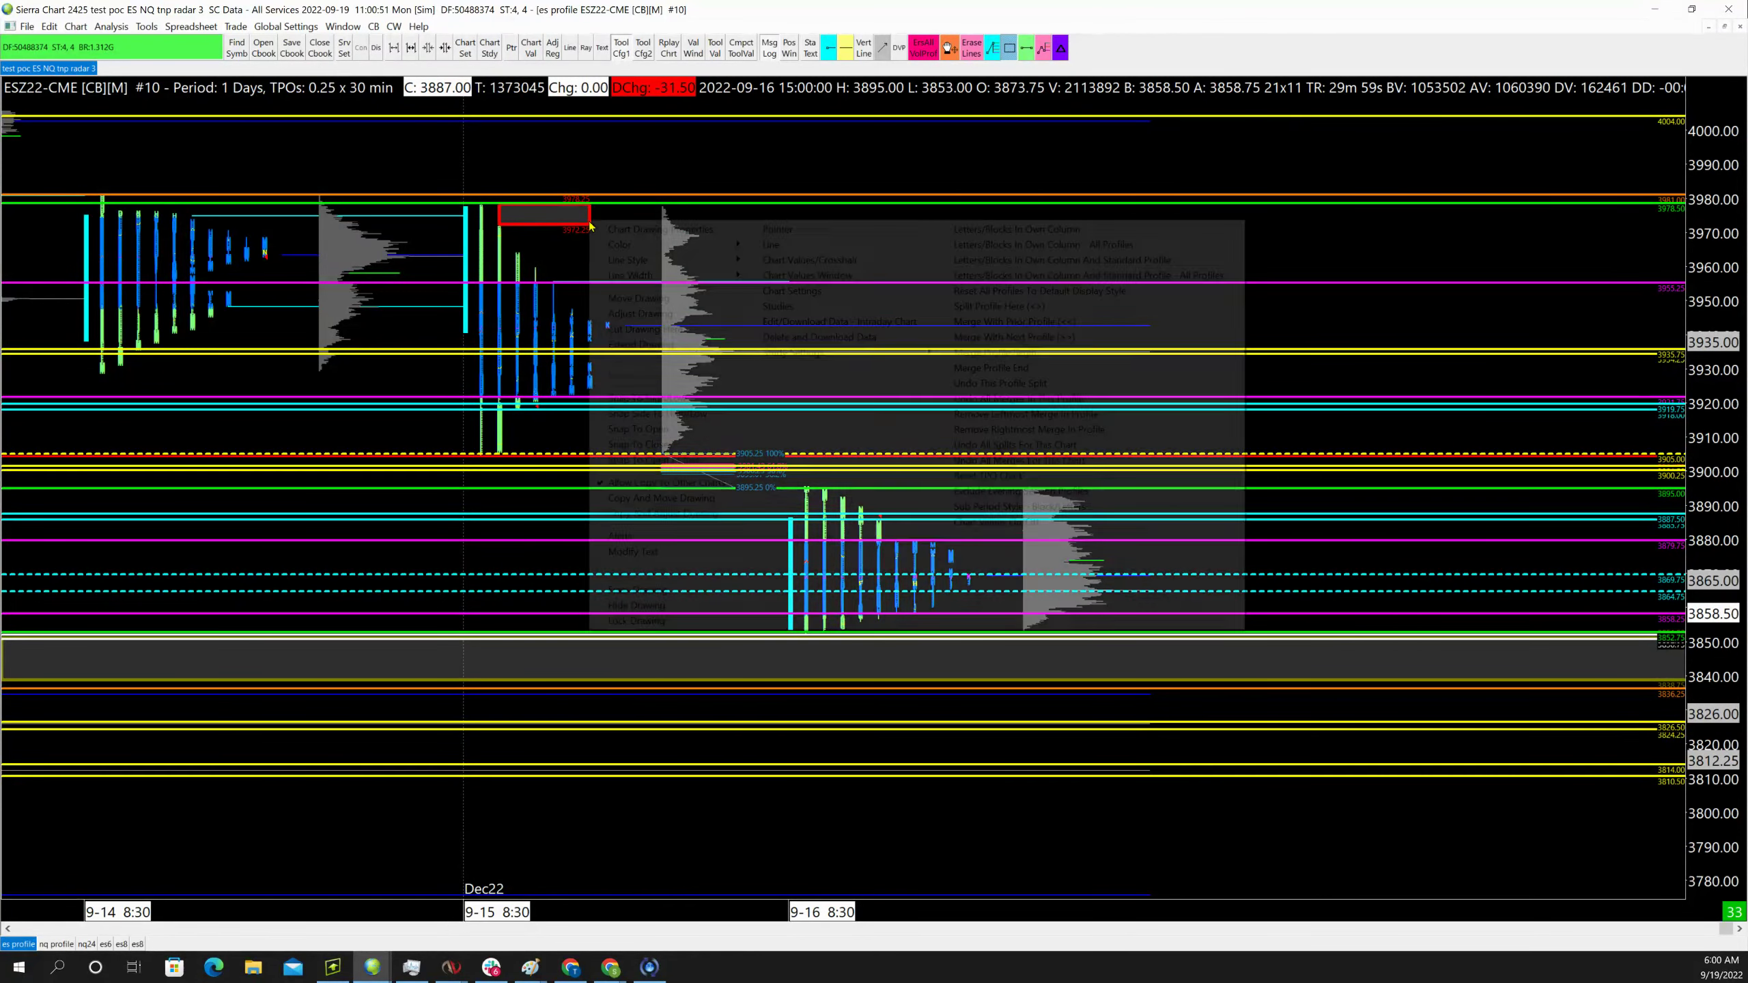
{"action": "left_click", "coordinate": [628, 235]}
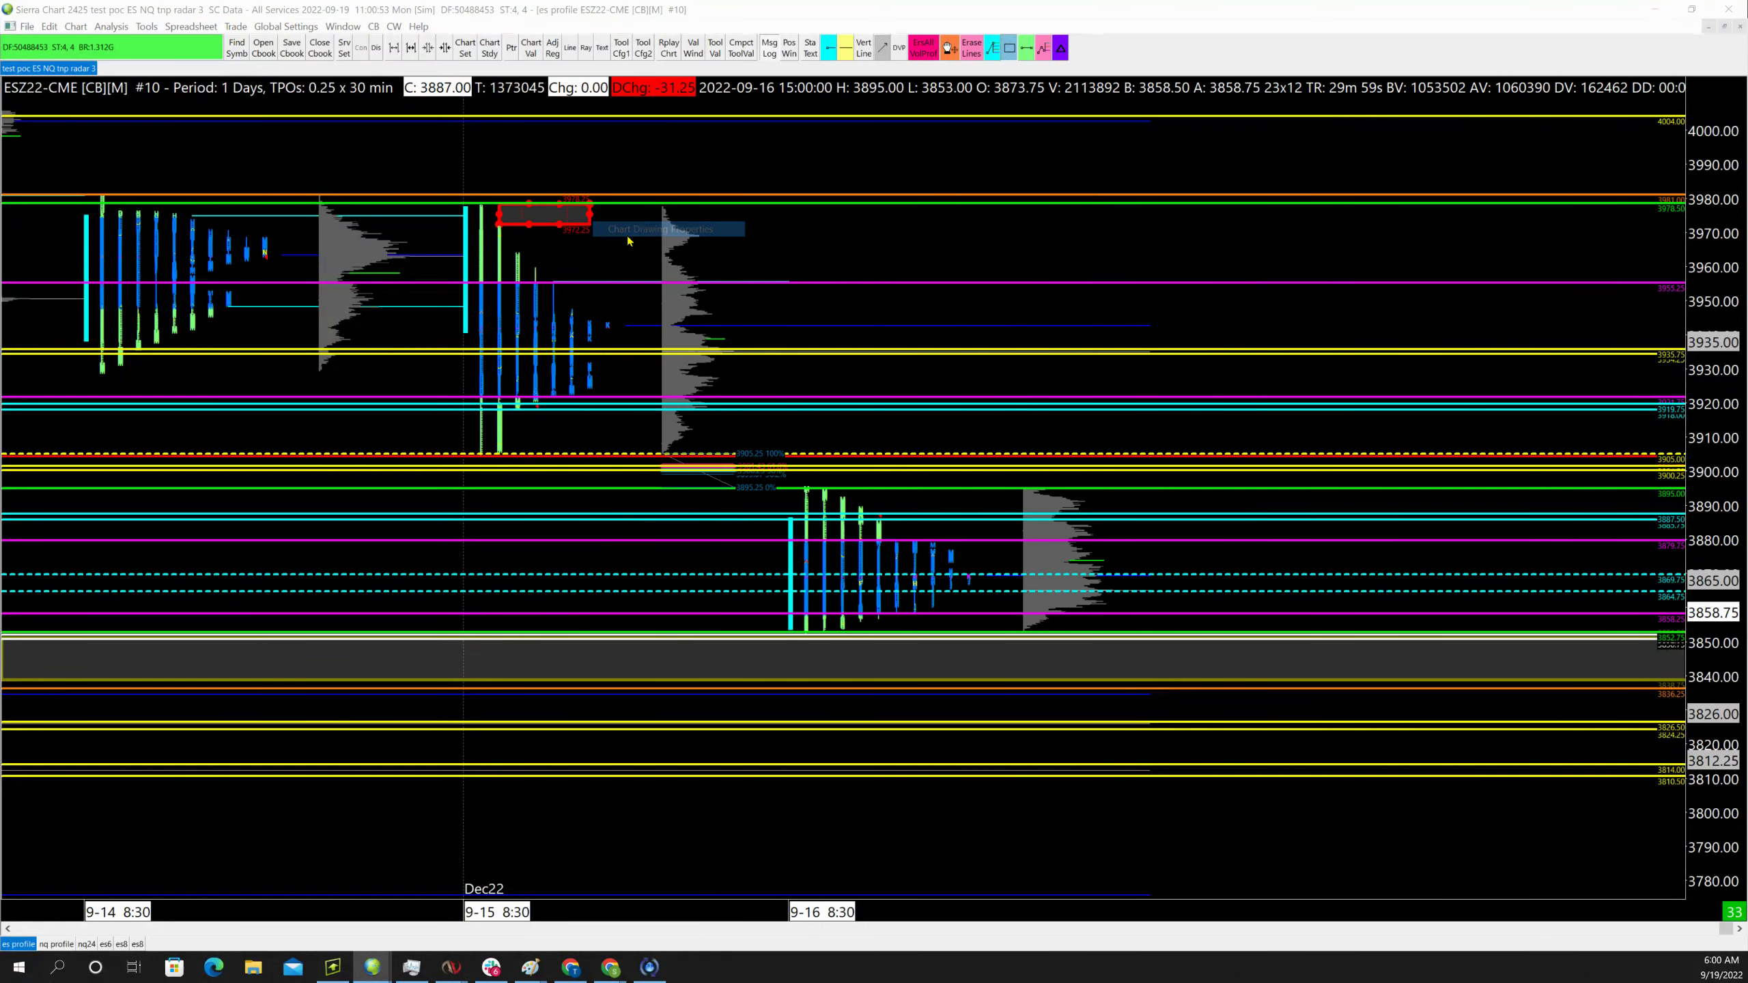
{"action": "left_click", "coordinate": [773, 337]}
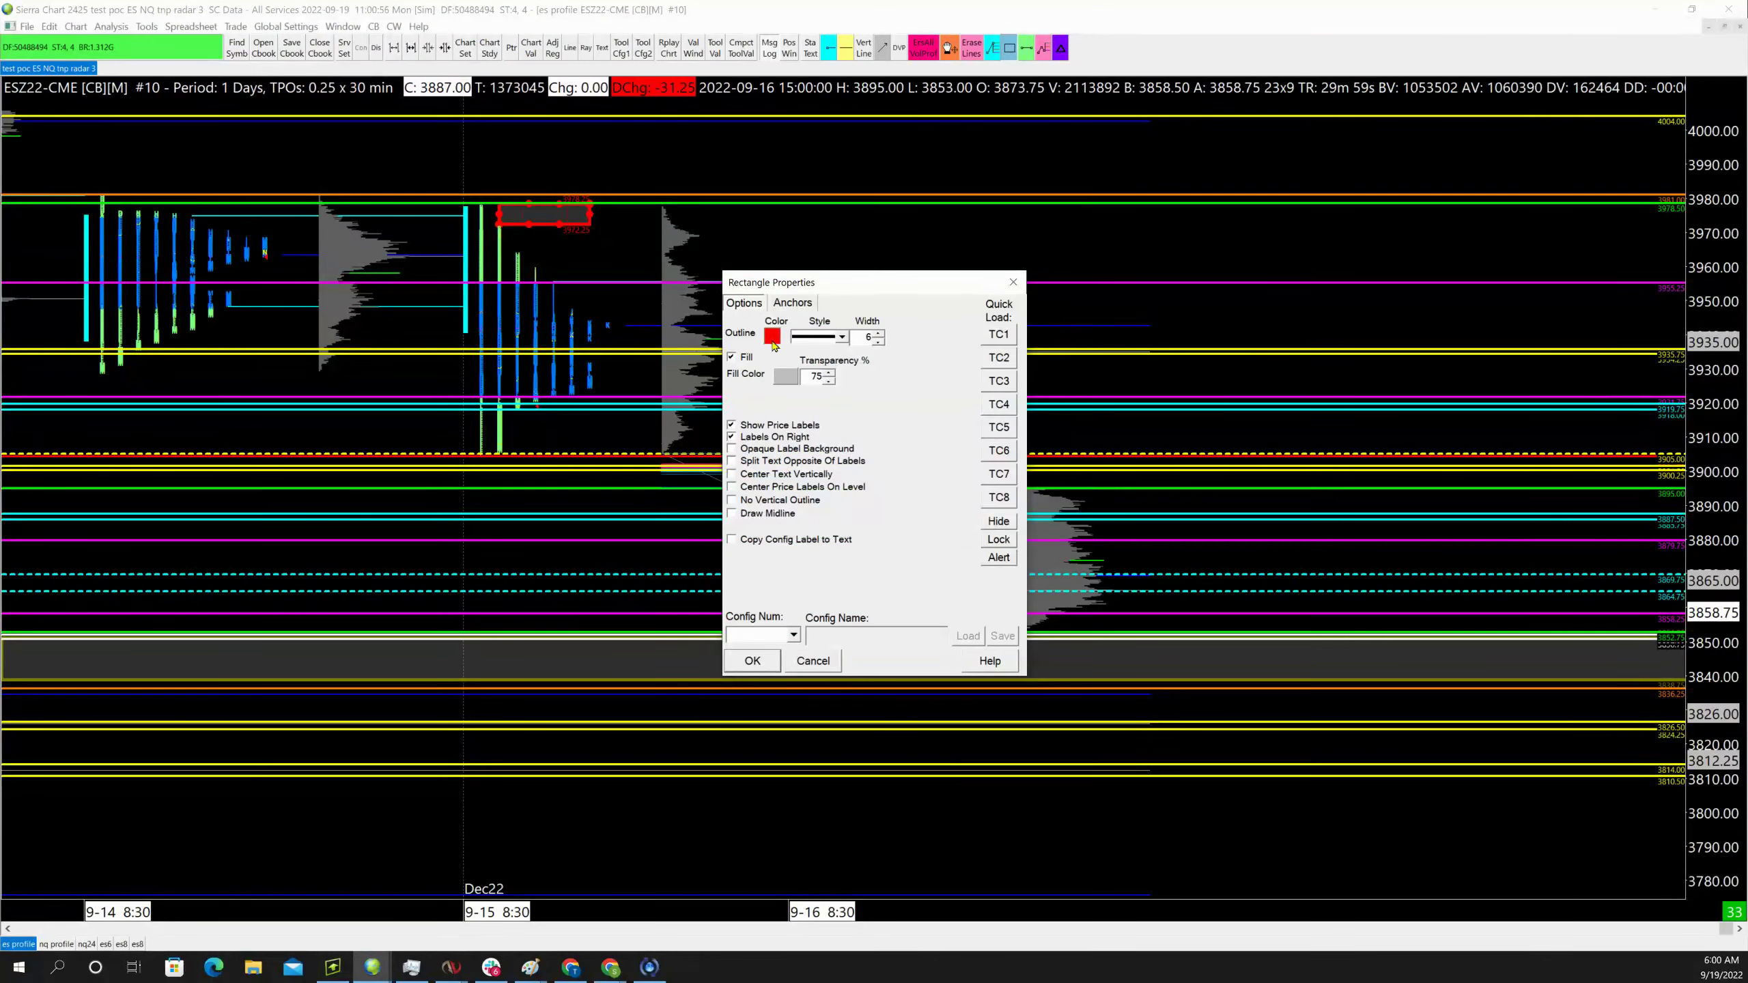
{"action": "left_click", "coordinate": [733, 480]}
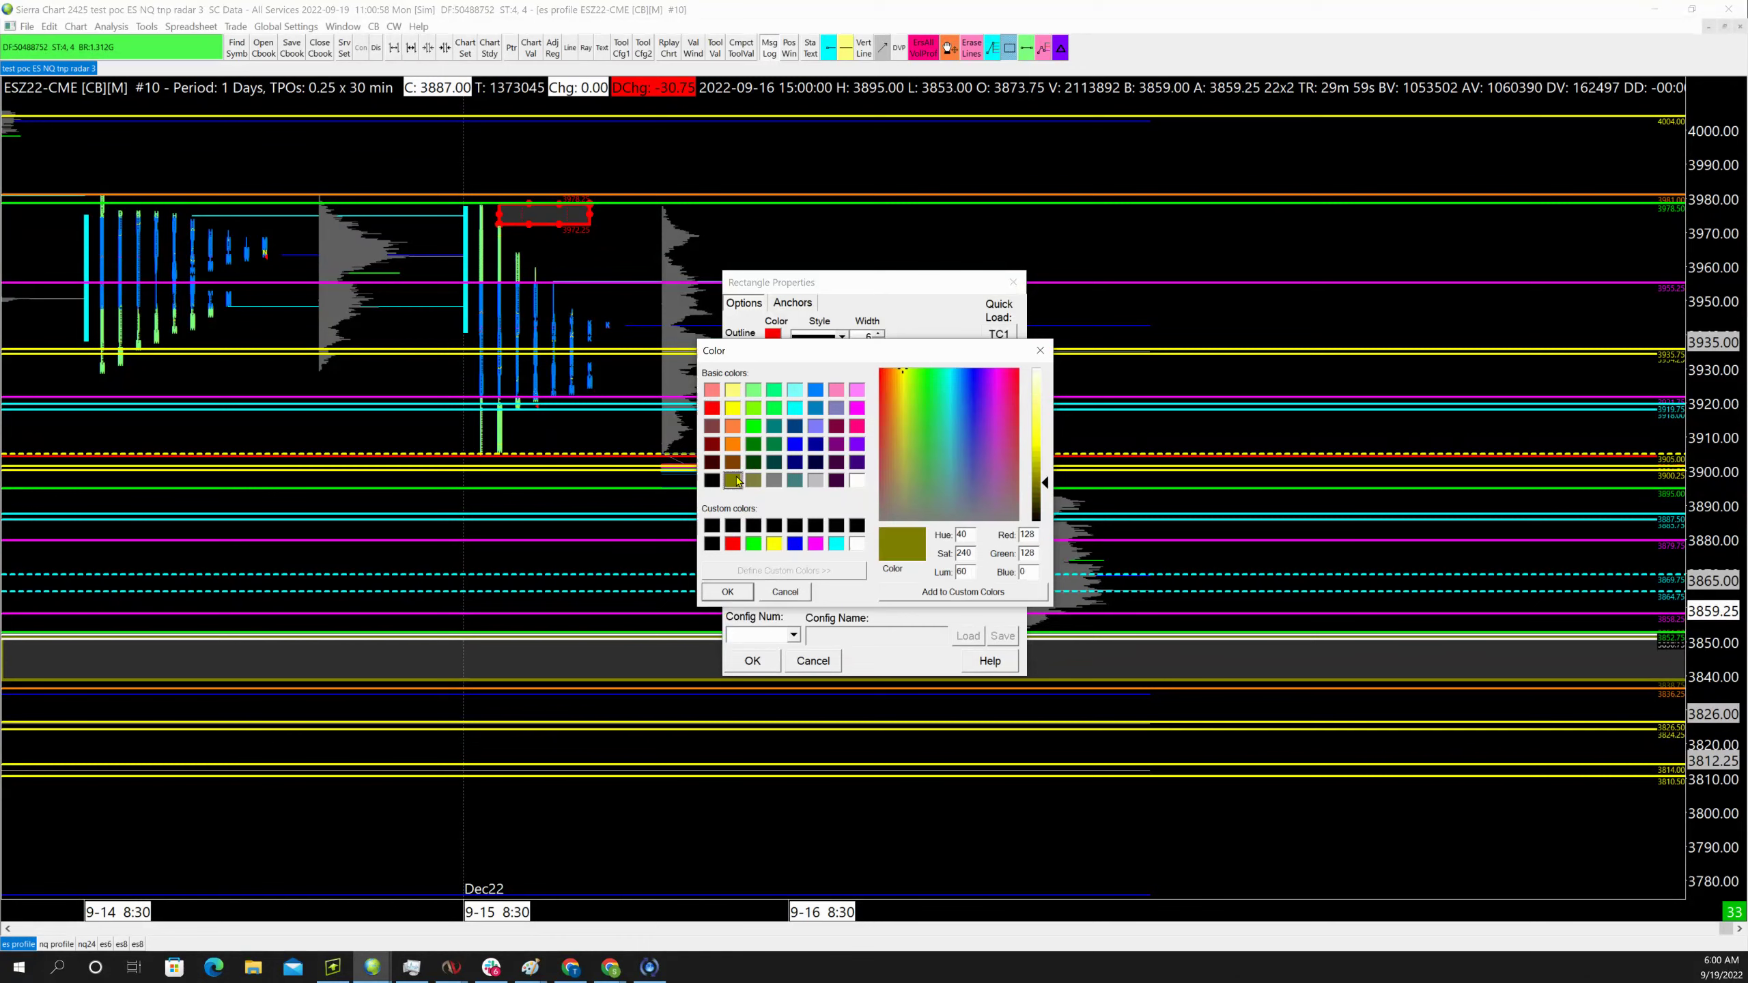
{"action": "left_click", "coordinate": [726, 593]}
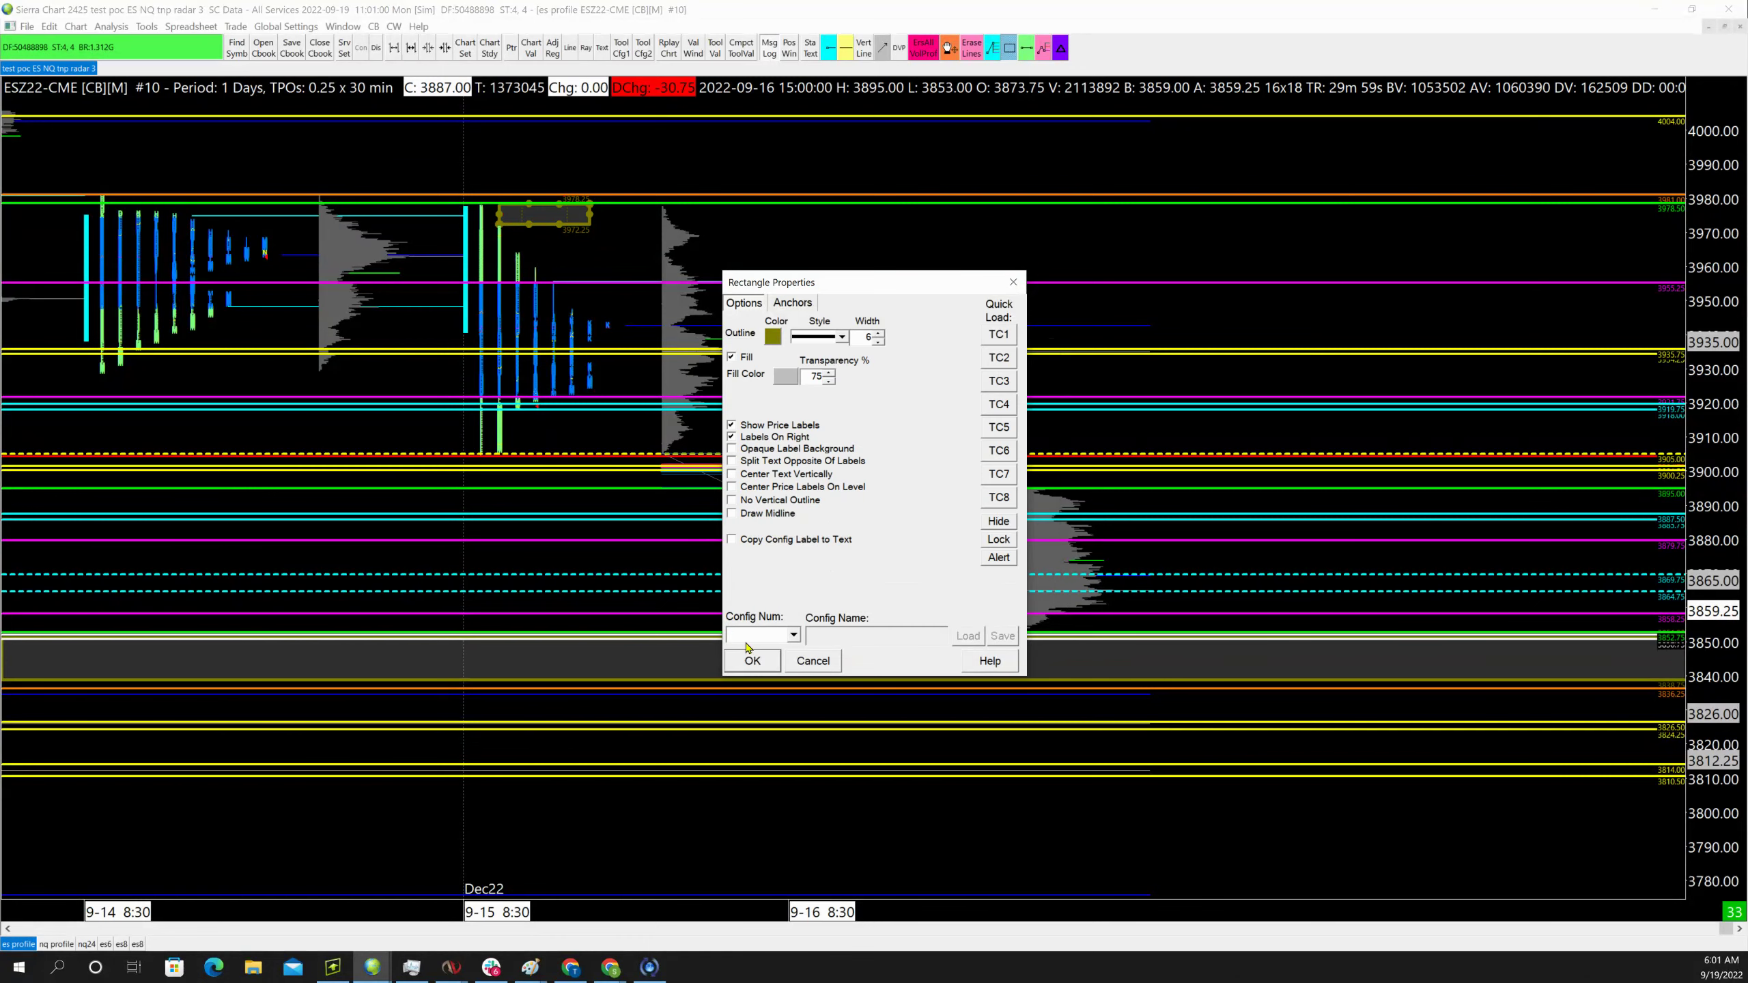
{"action": "left_click", "coordinate": [744, 659]}
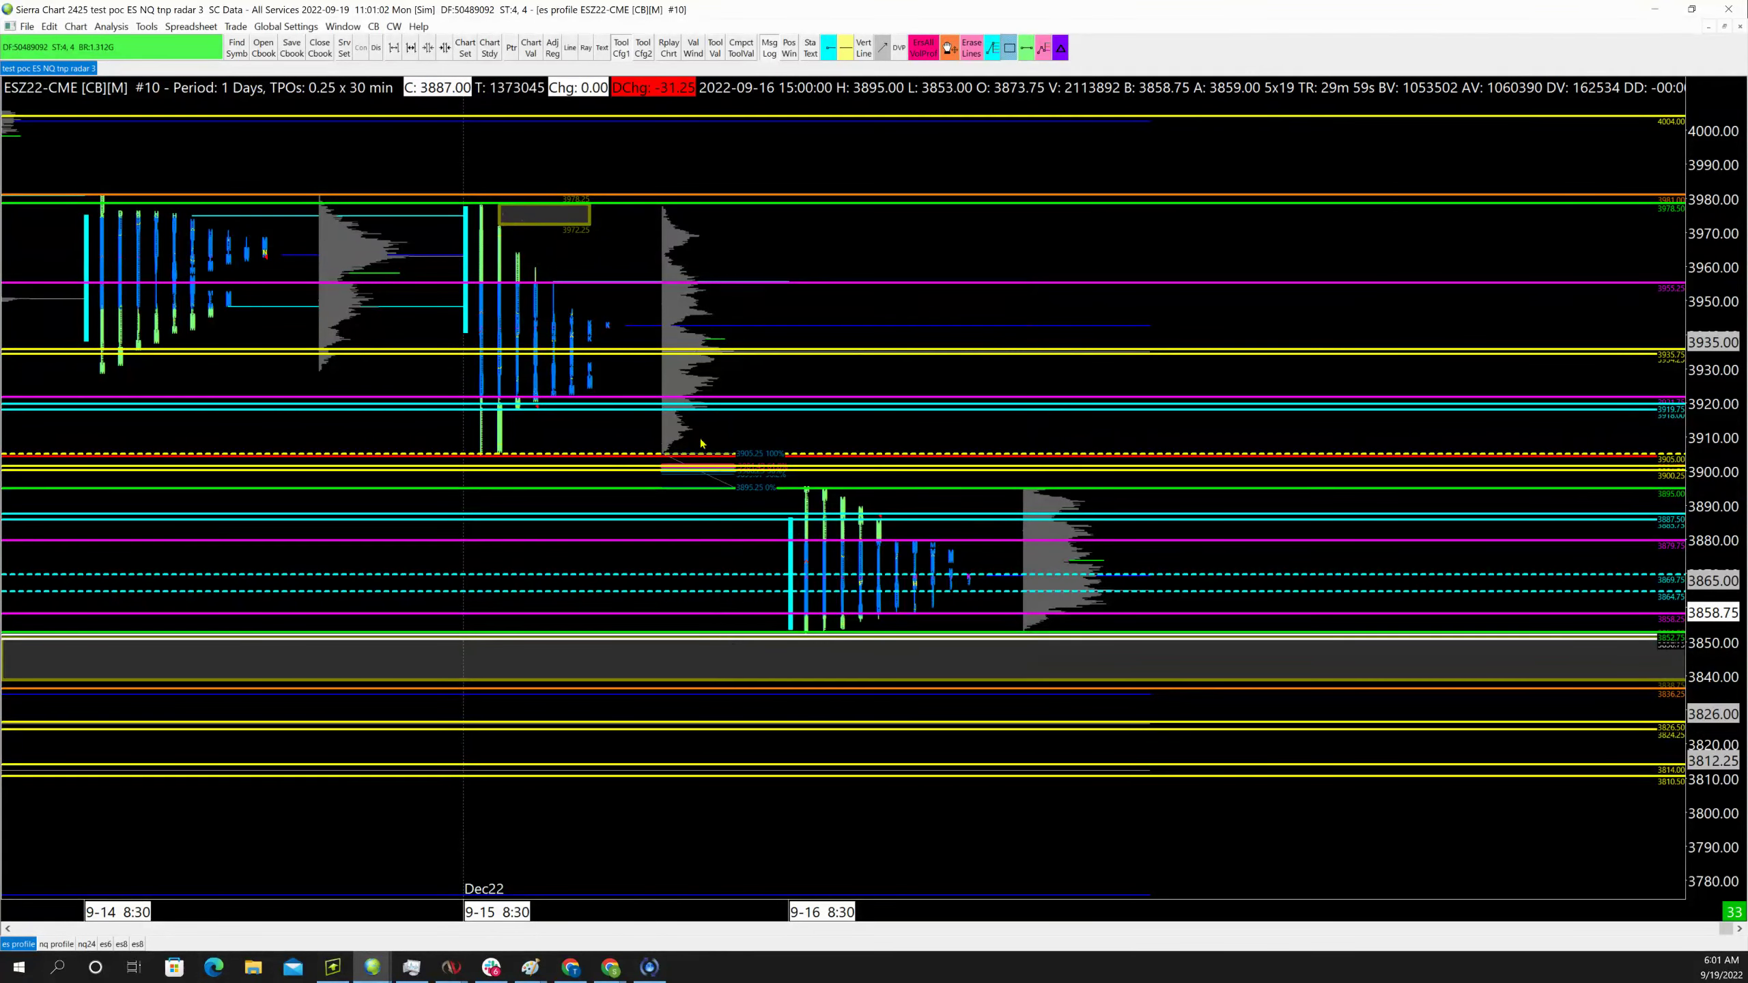
Extend the olive zone right to the price scale and compress the scale to reveal higher levels
{"action": "right_click", "coordinate": [588, 222]}
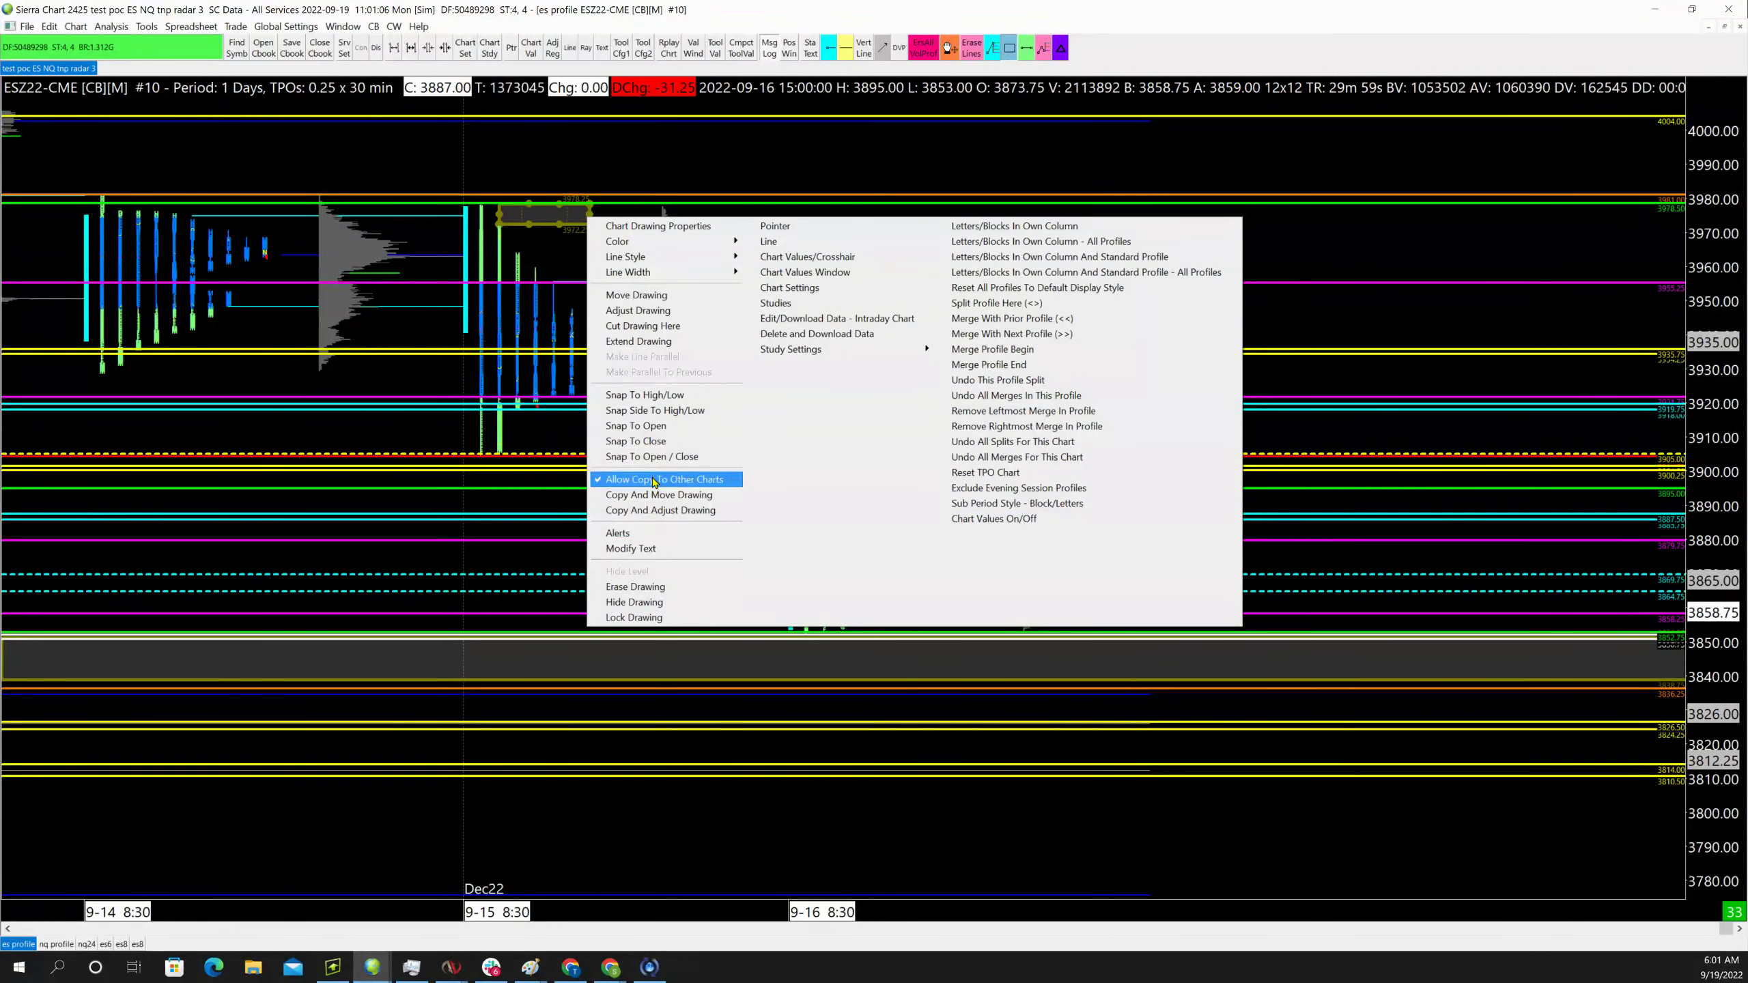
{"action": "left_click", "coordinate": [638, 342]}
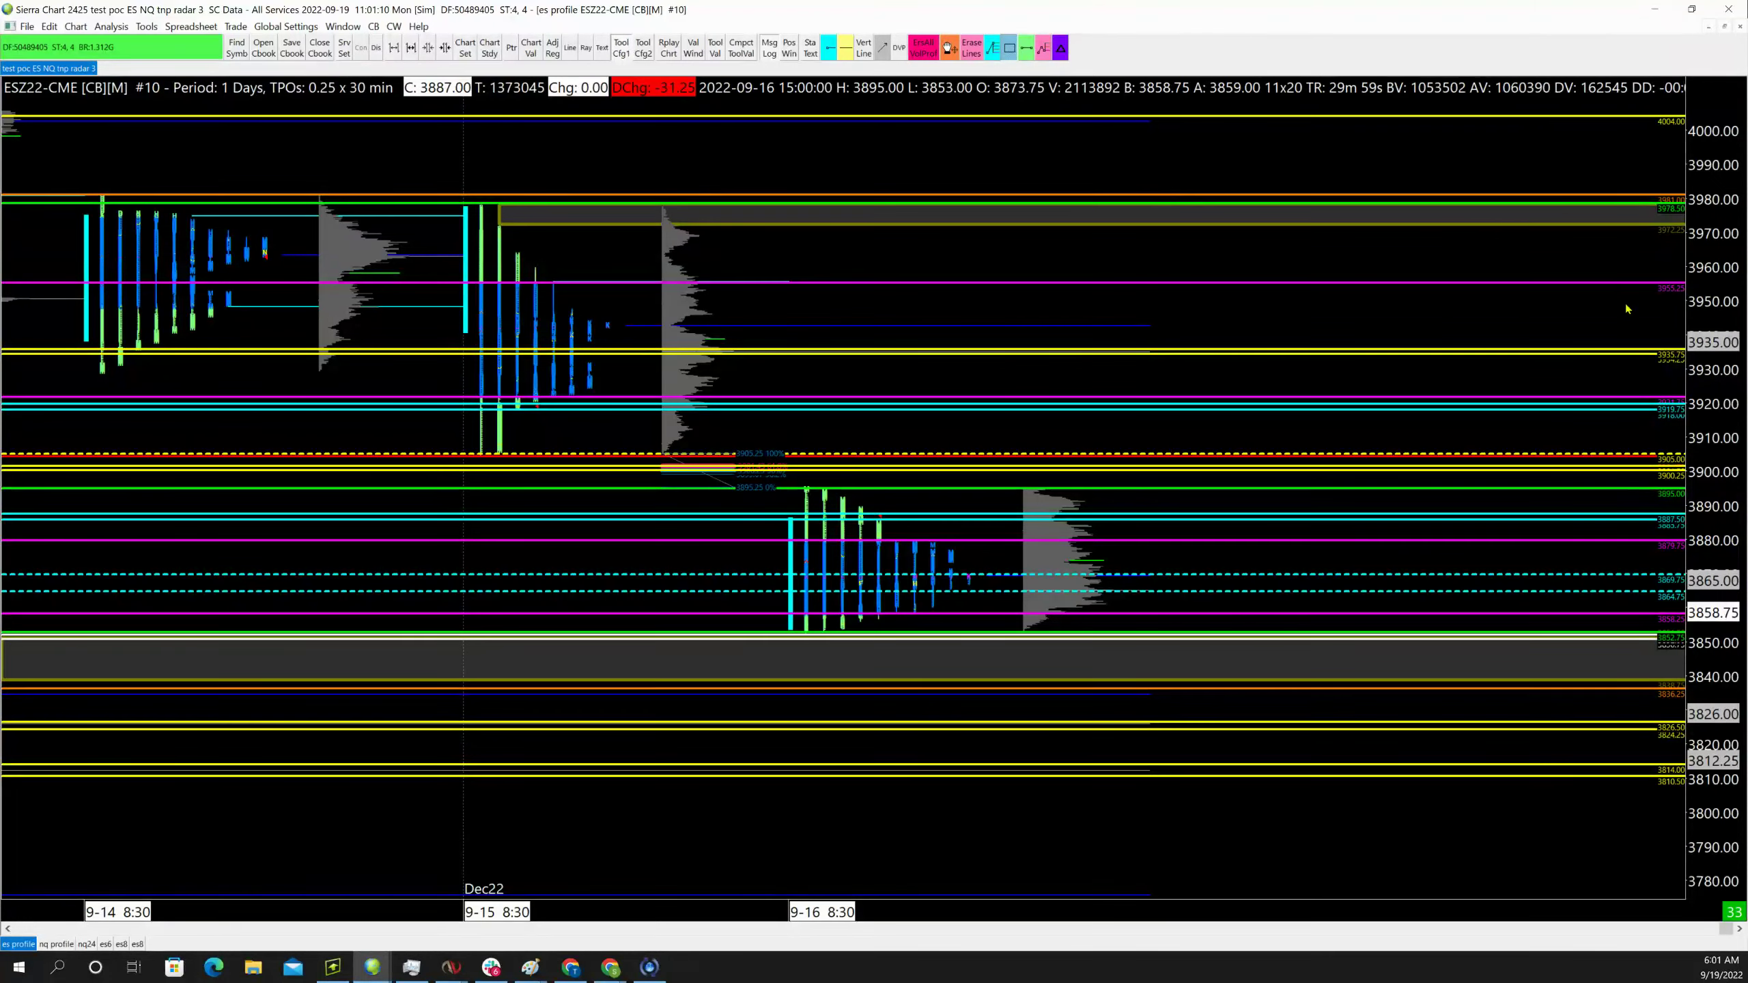
{"action": "left_click_drag", "start_coordinate": [1719, 324], "coordinate": [1721, 304]}
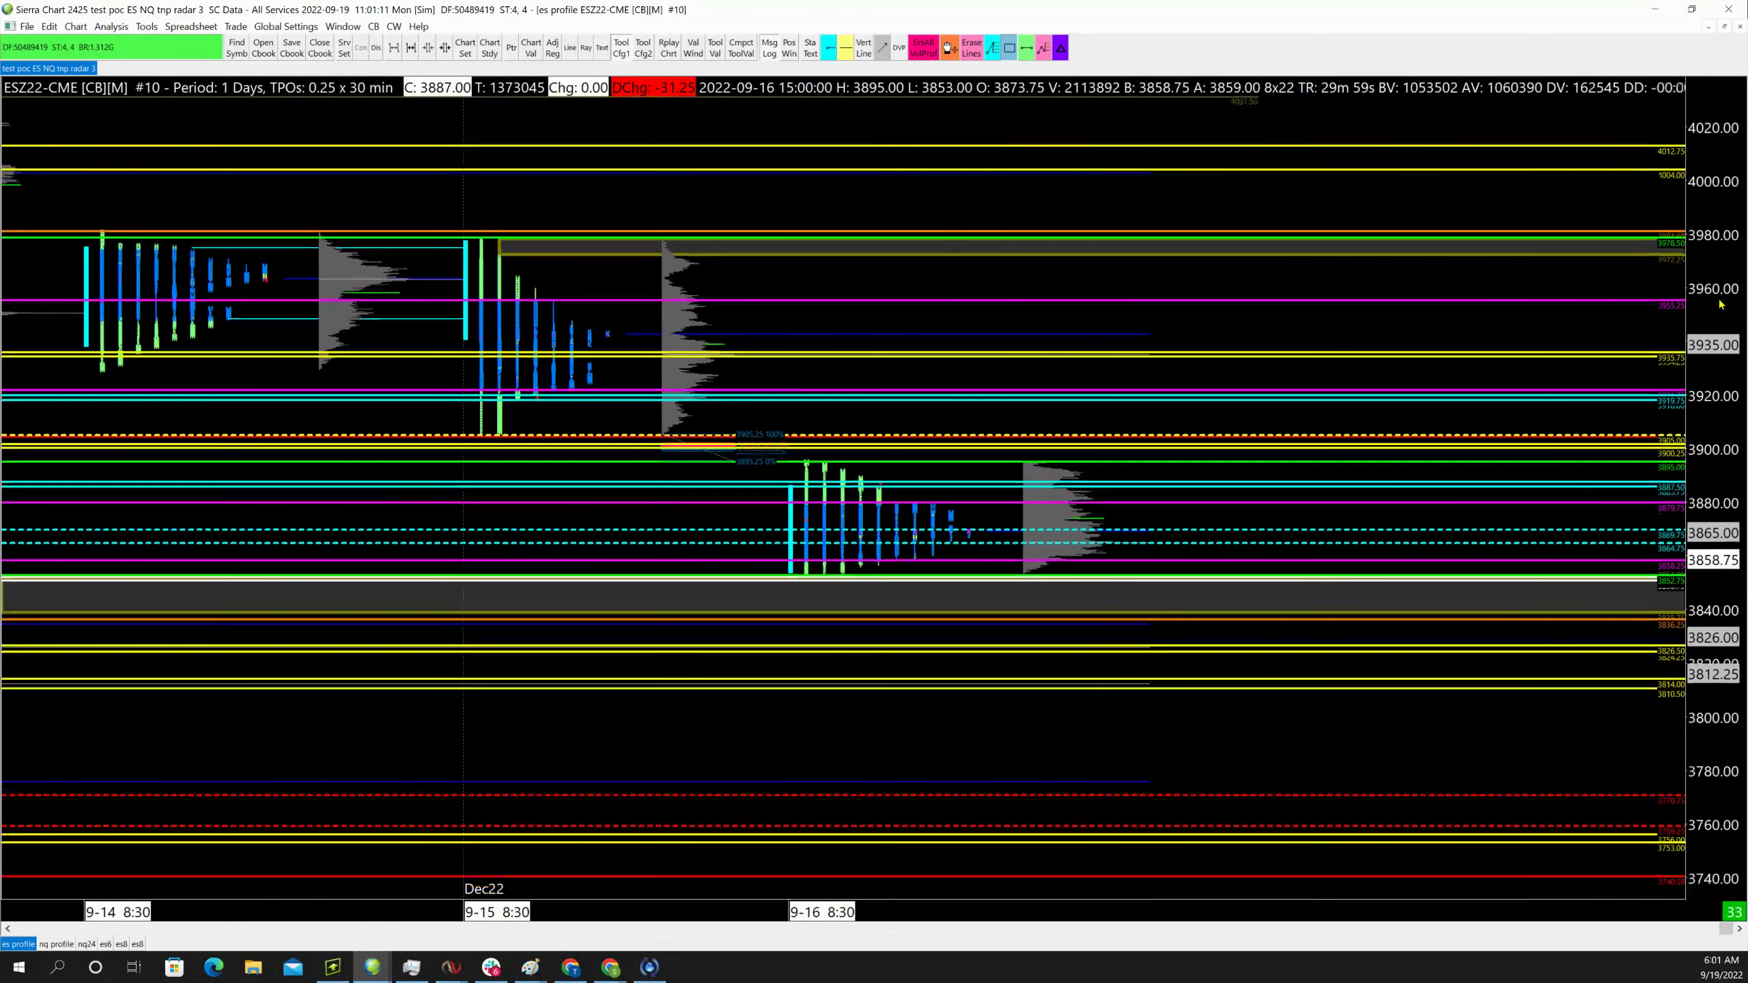
Show the ESZ22 5-minute chart maximized with latest 9-18 to 9-19 bars and a compressed price scale
{"action": "scroll", "coordinate": [1720, 304], "scroll_direction": "up", "scroll_amount": 2}
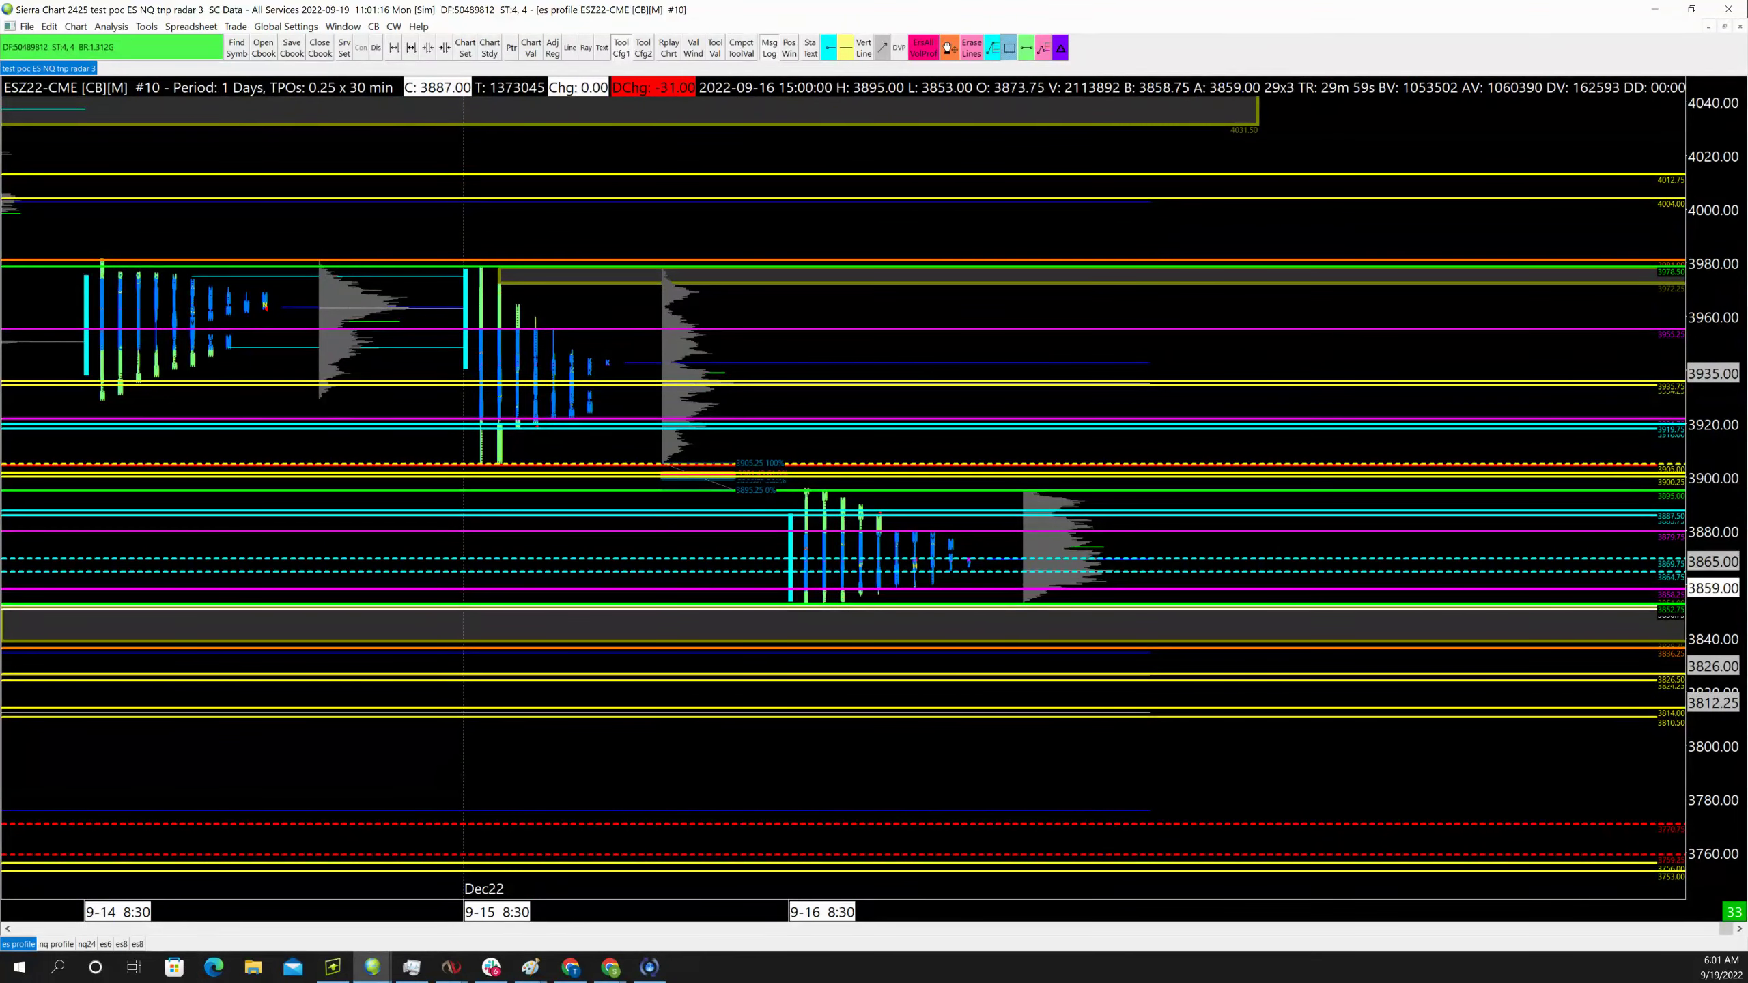
{"action": "left_click_drag", "start_coordinate": [1692, 6], "coordinate": [905, 257]}
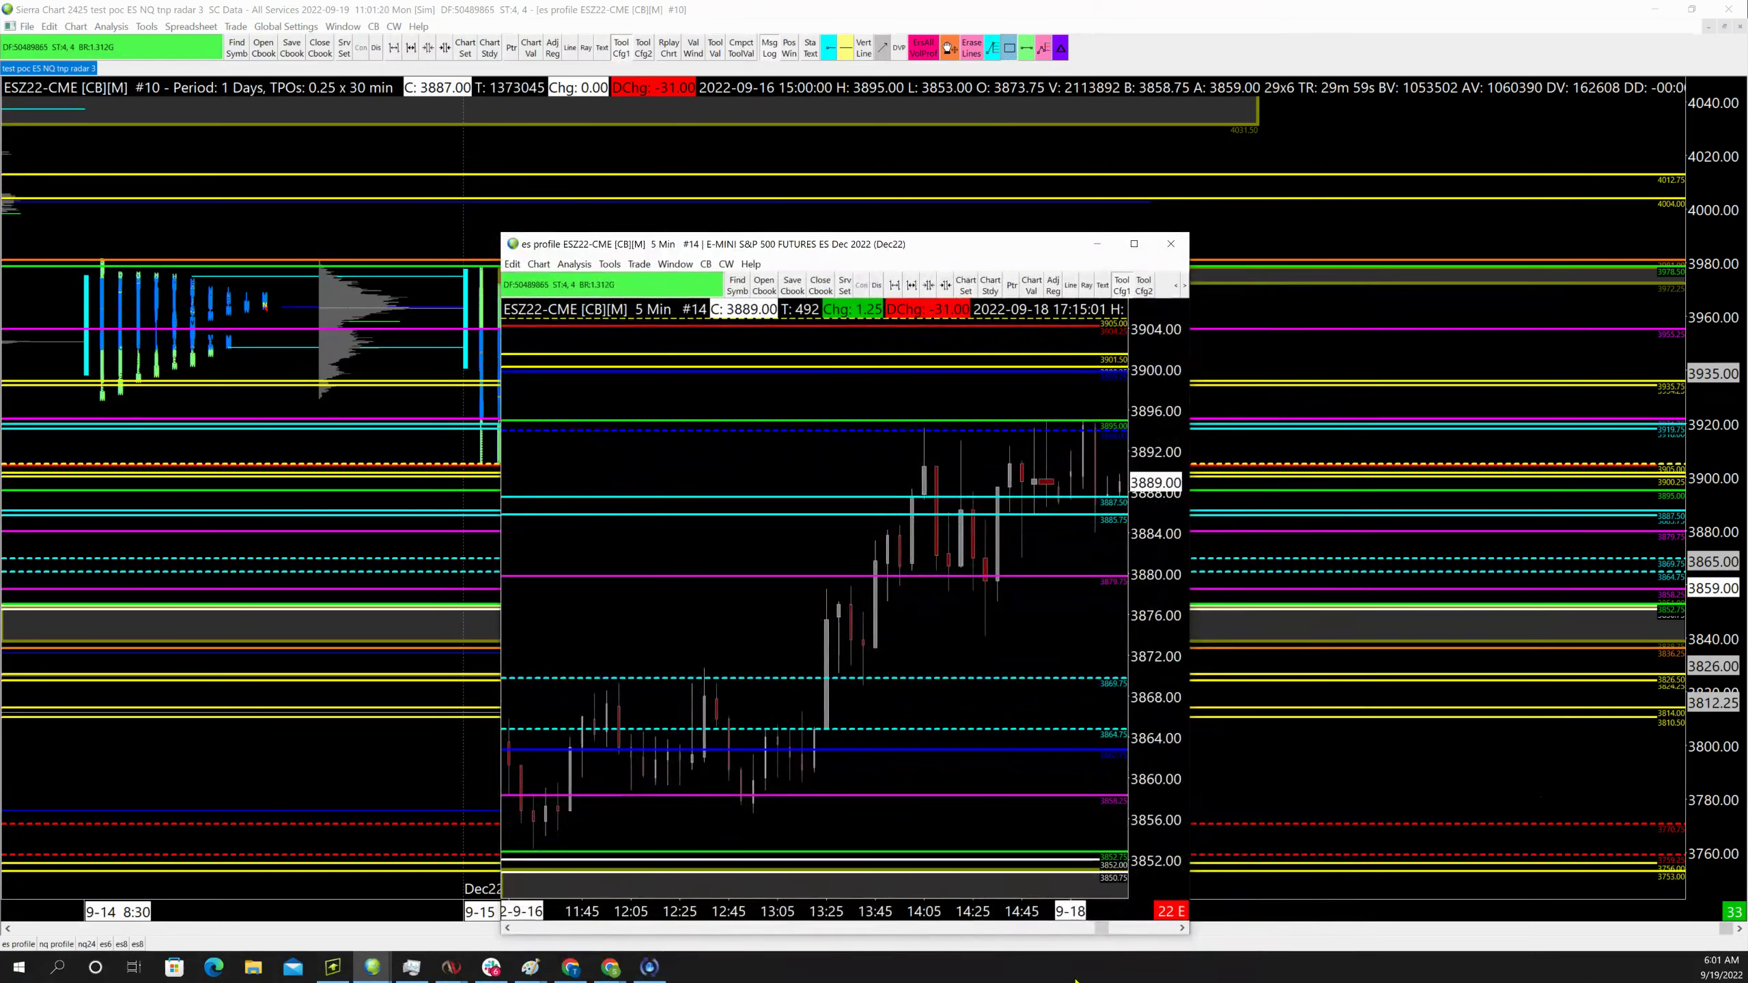
{"action": "left_click_drag", "start_coordinate": [1104, 929], "coordinate": [1169, 928]}
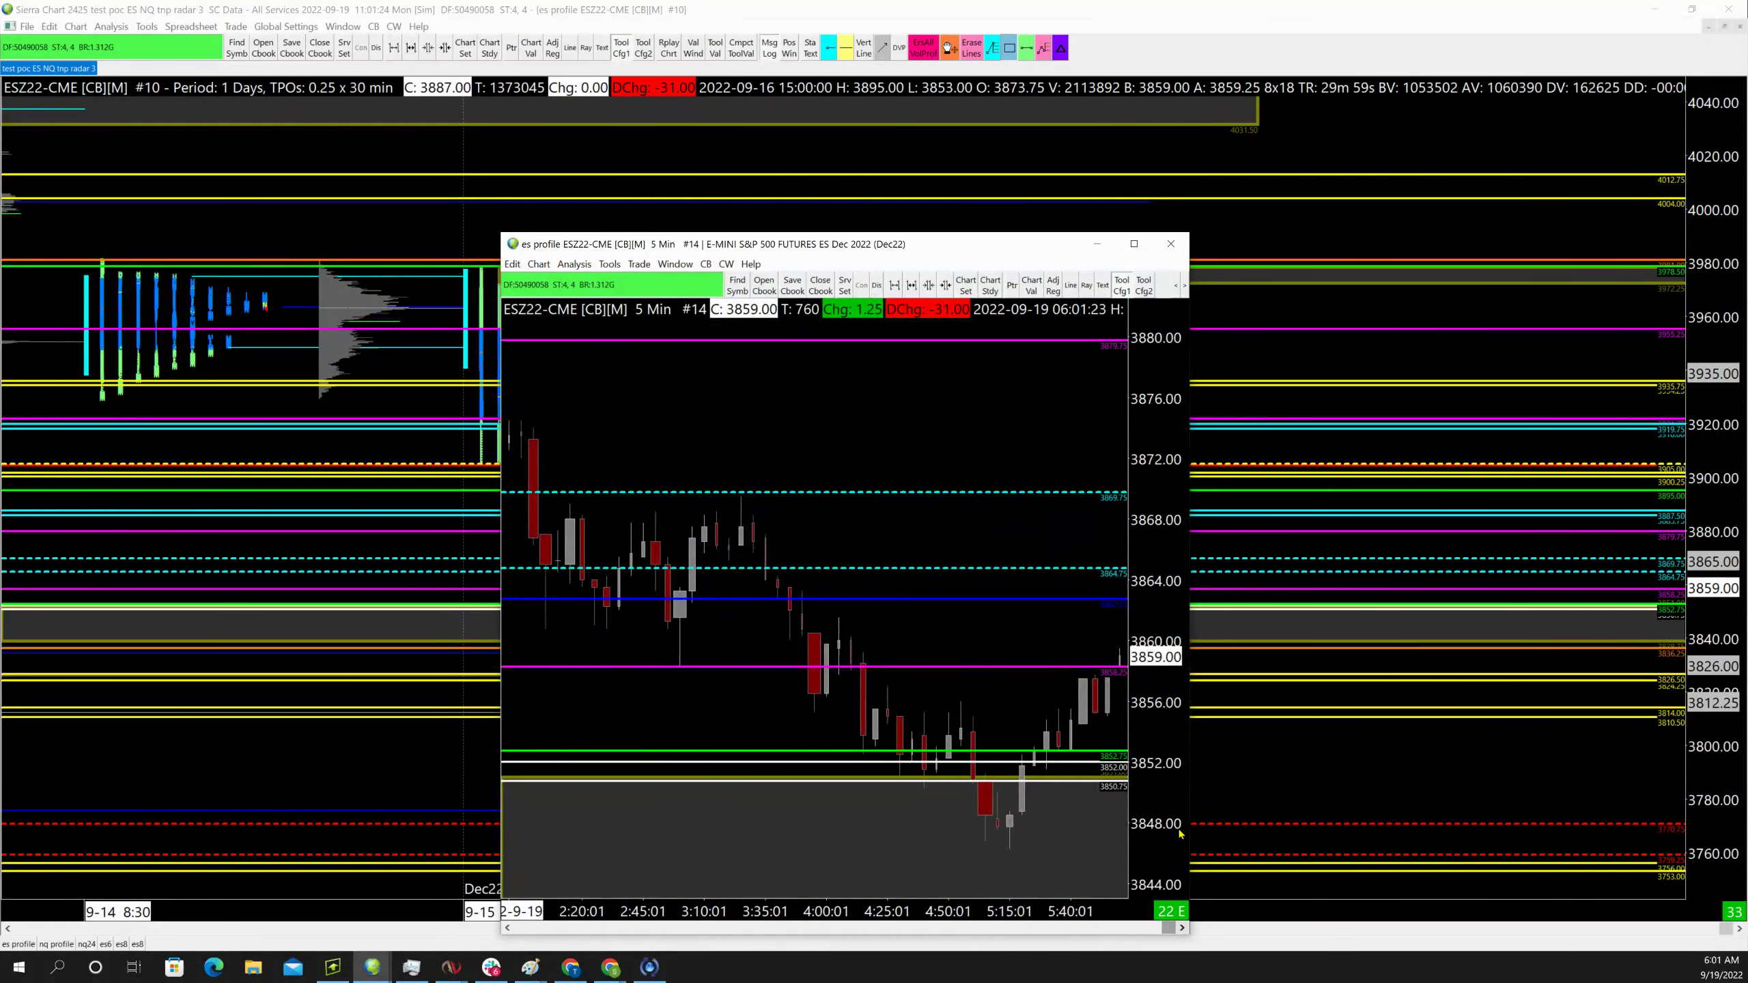
{"action": "left_click_drag", "start_coordinate": [1159, 830], "coordinate": [1031, 753]}
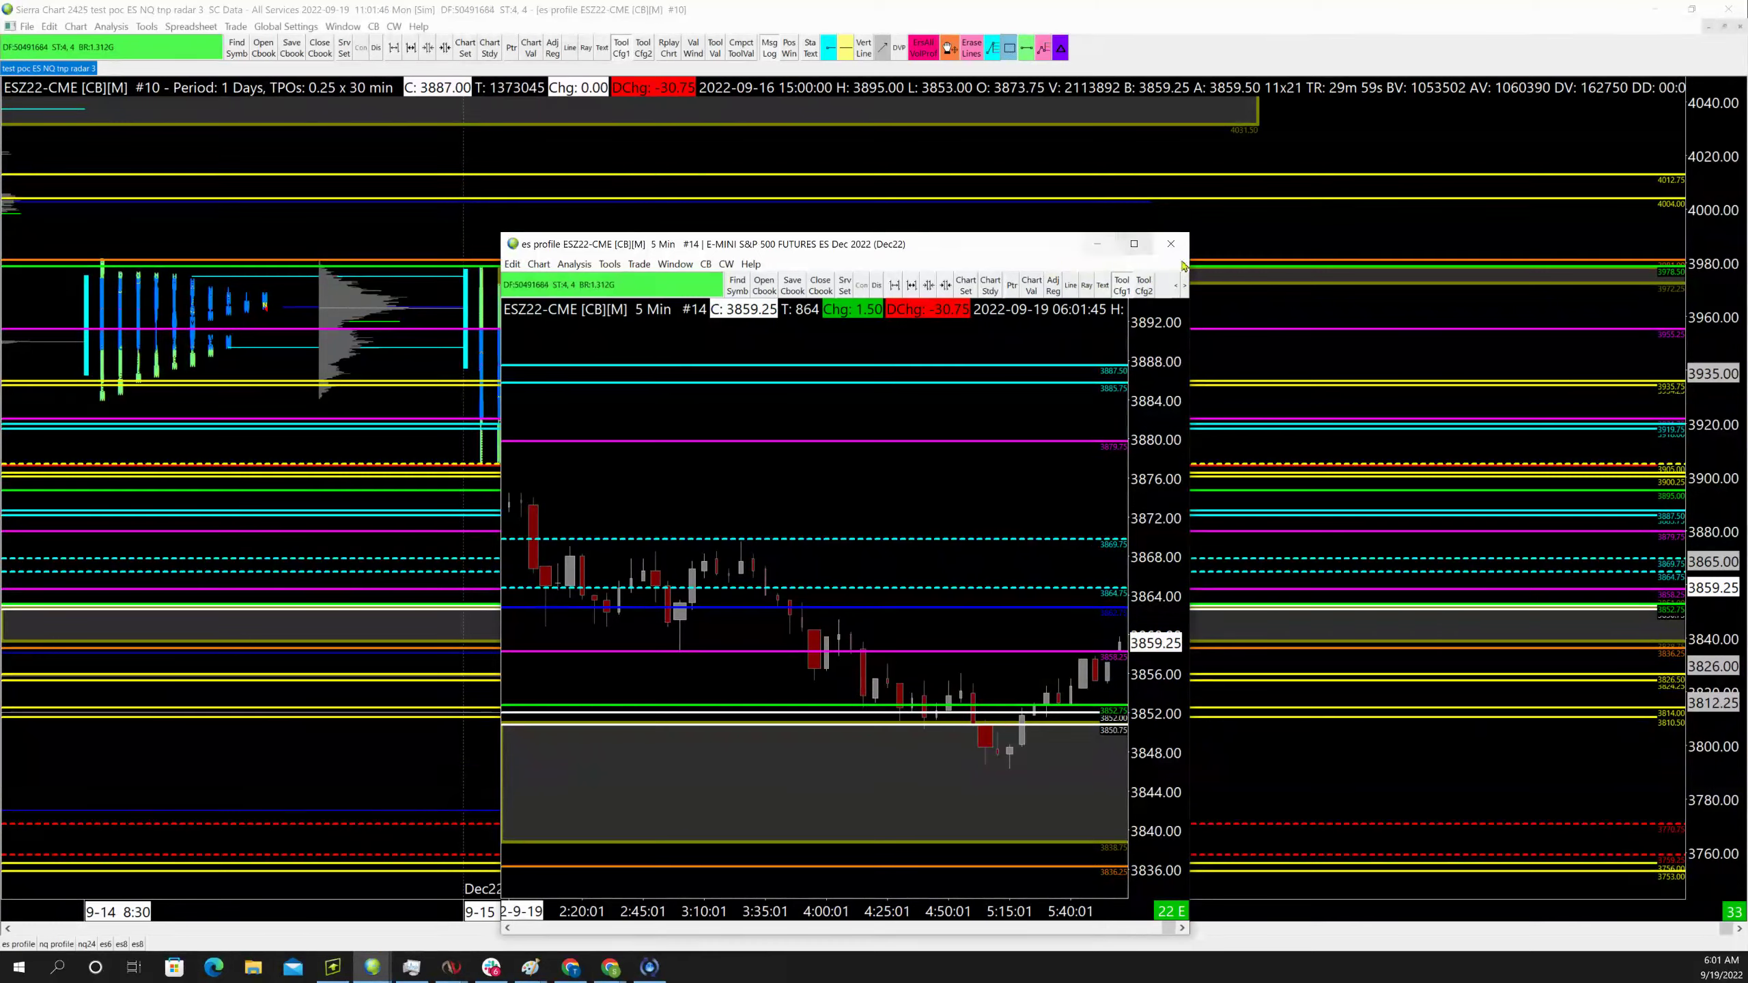
{"action": "left_click", "coordinate": [1134, 243]}
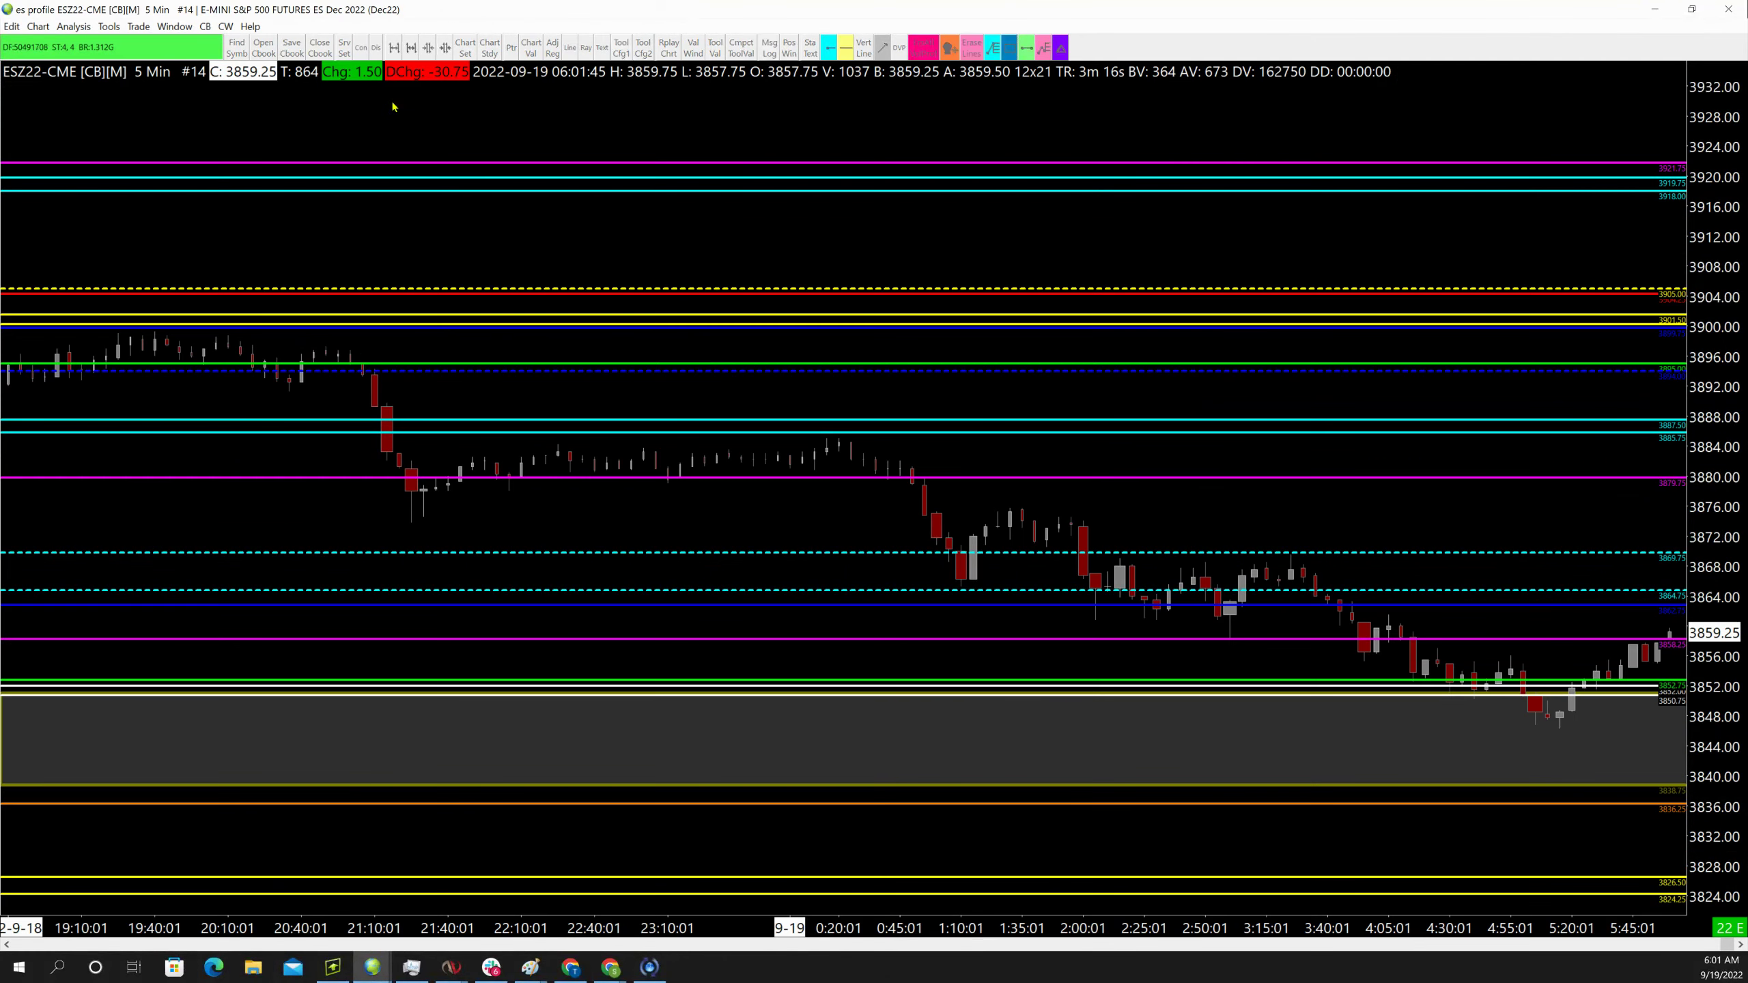
Export the maximized 5-minute chart with its level lines as a Chart.bmp image
{"action": "left_click", "coordinate": [11, 26]}
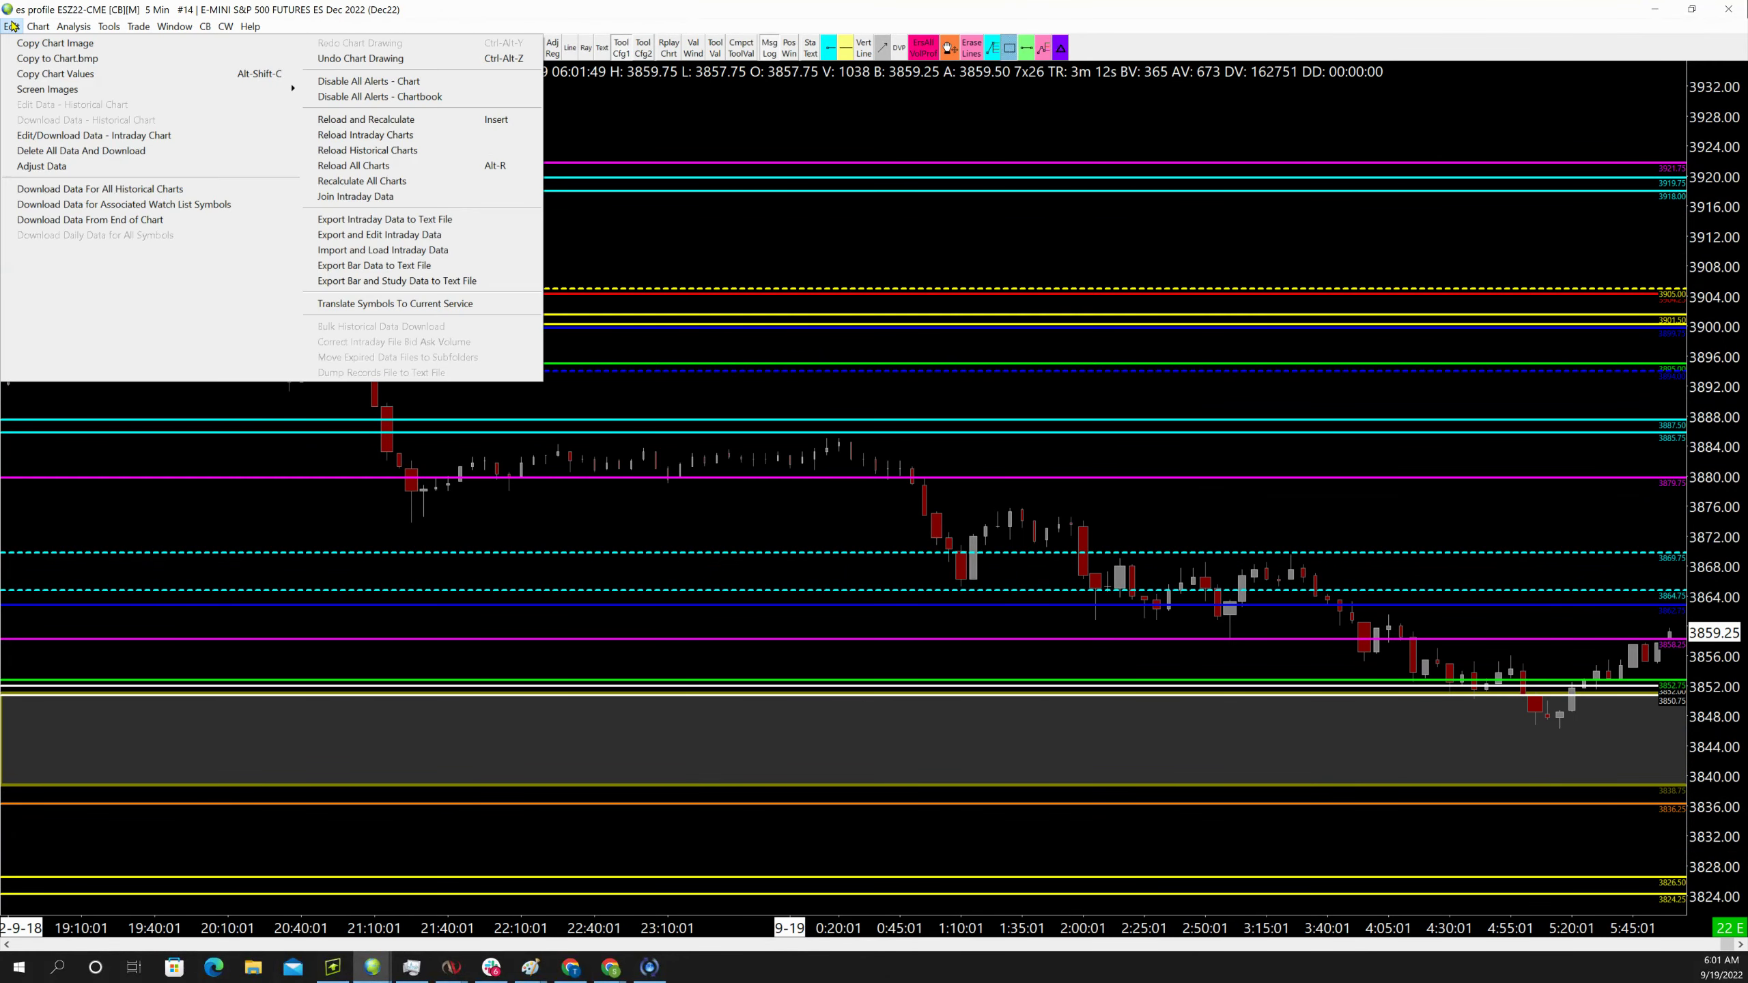
{"action": "left_click", "coordinate": [47, 61]}
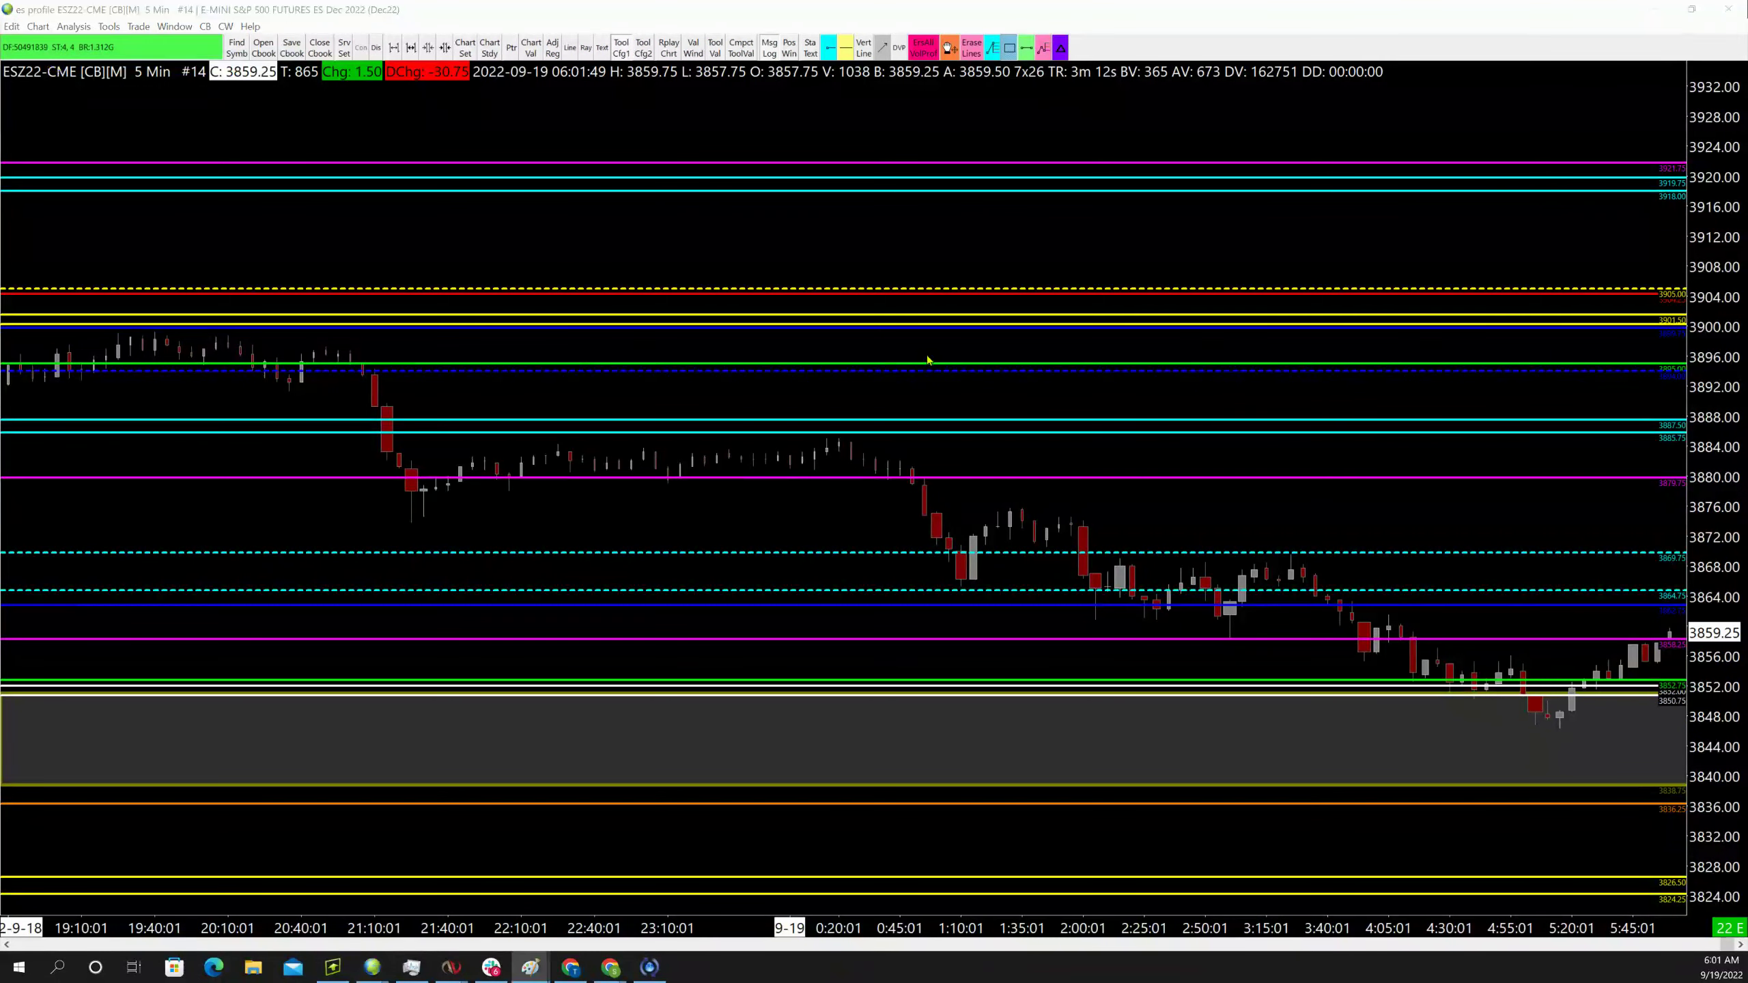